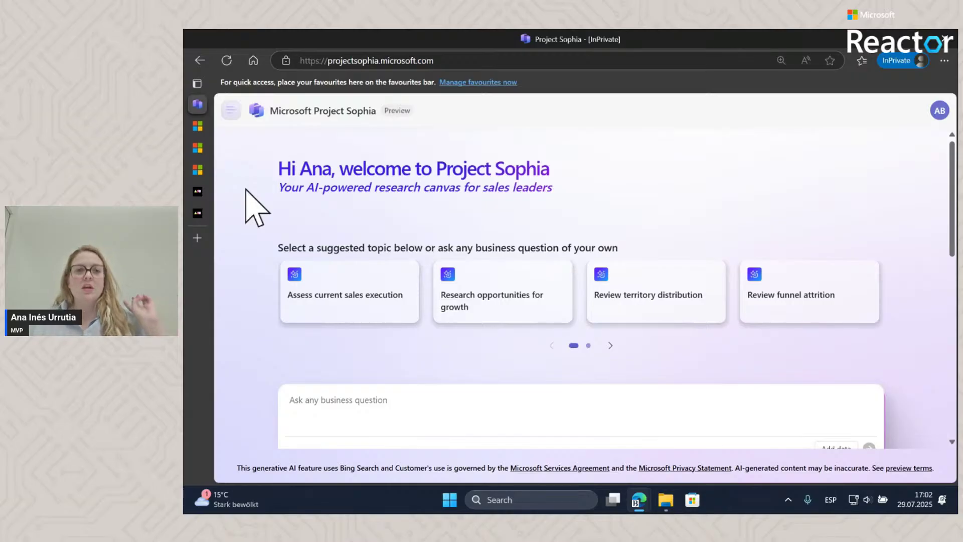
left_click_drag(439, 168, 517, 170)
left_click(752, 221)
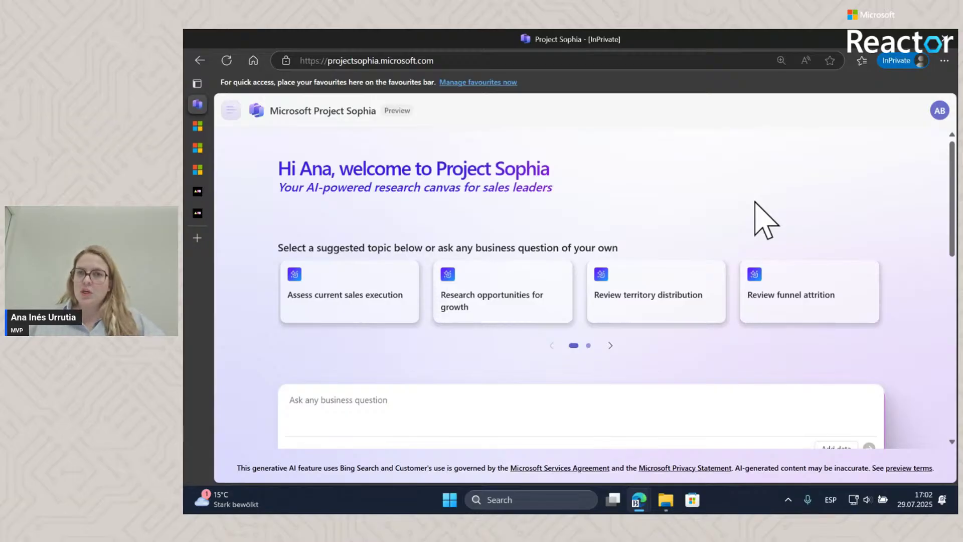
key("alt+Tab")
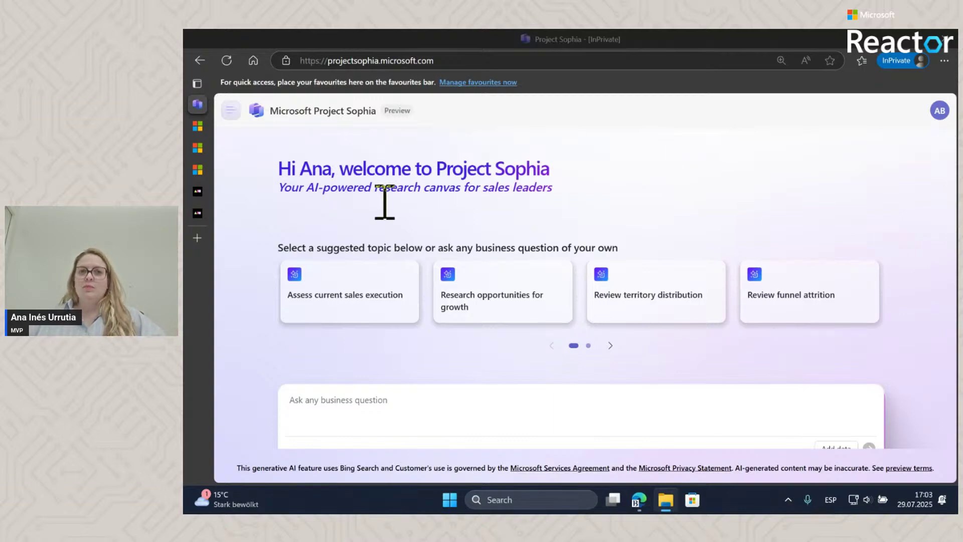
left_click_drag(445, 168, 518, 169)
left_click(630, 198)
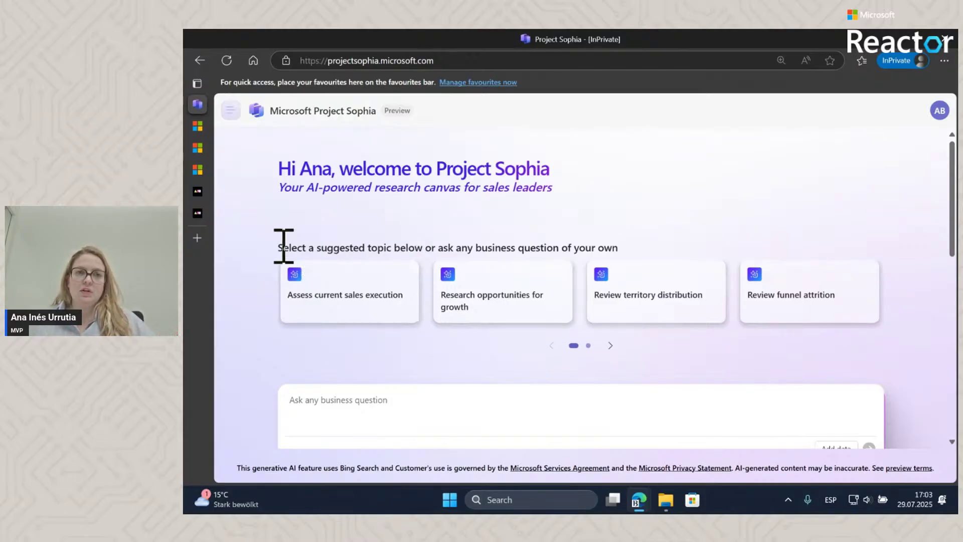
left_click_drag(290, 247, 387, 253)
left_click(276, 335)
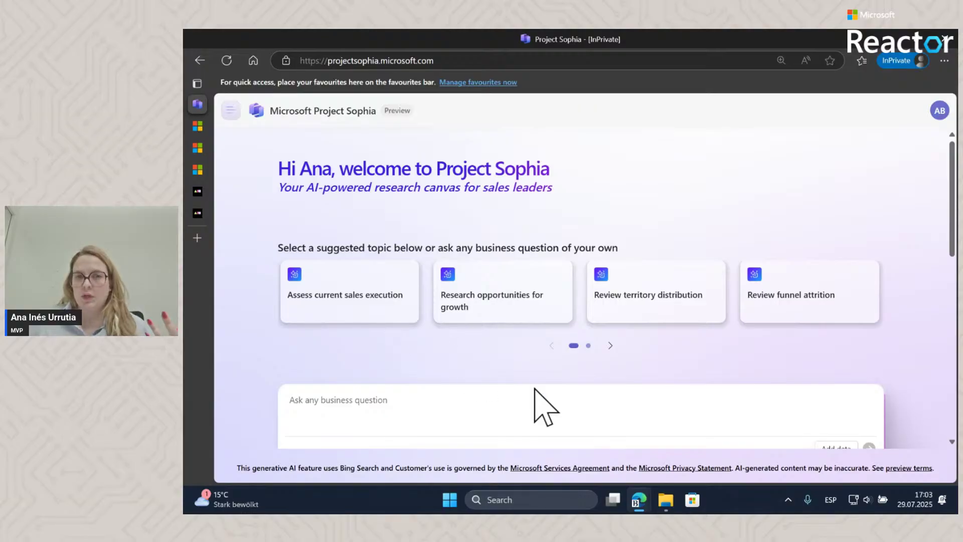
Examine the suggested topics, the business question box and the recent workspaces on the Project Sophia home page
left_click(610, 345)
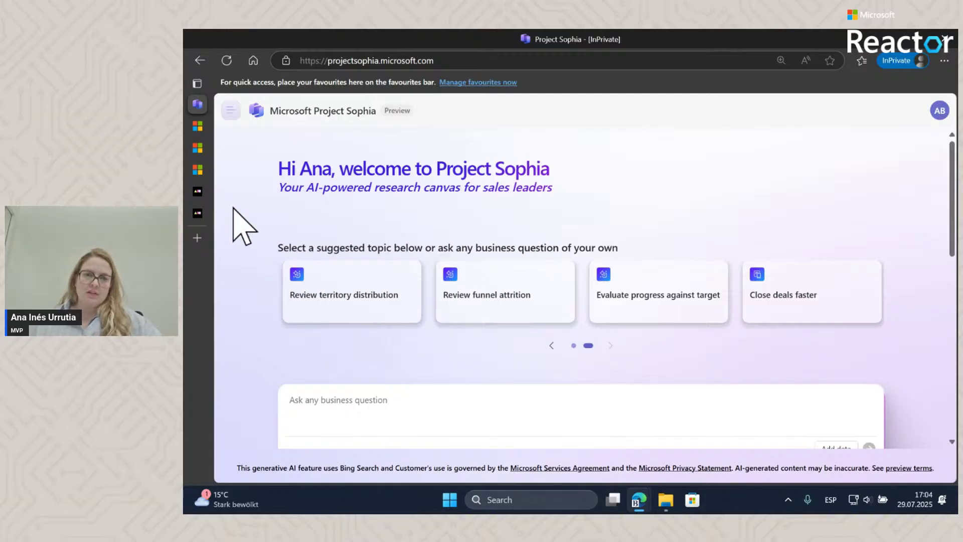
left_click(550, 347)
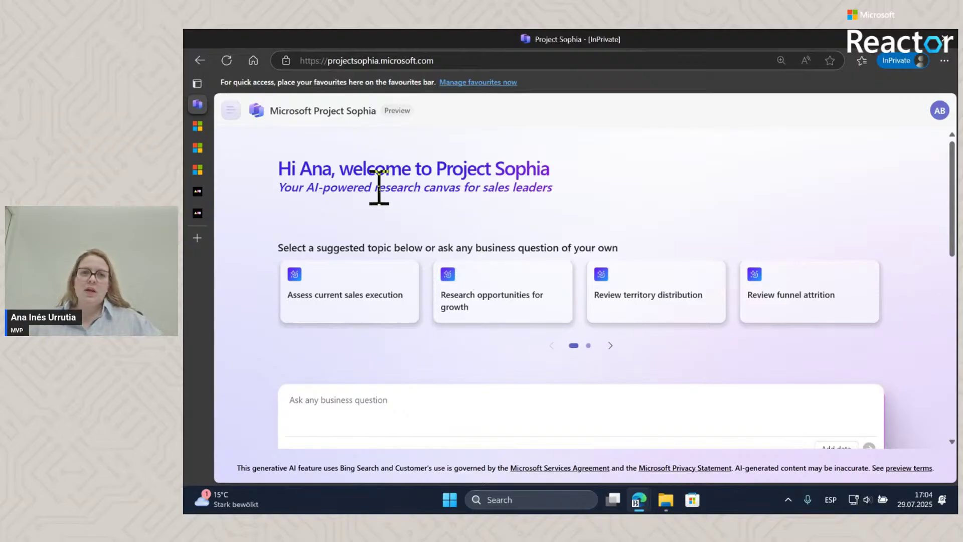
left_click_drag(290, 184, 517, 188)
left_click(527, 241)
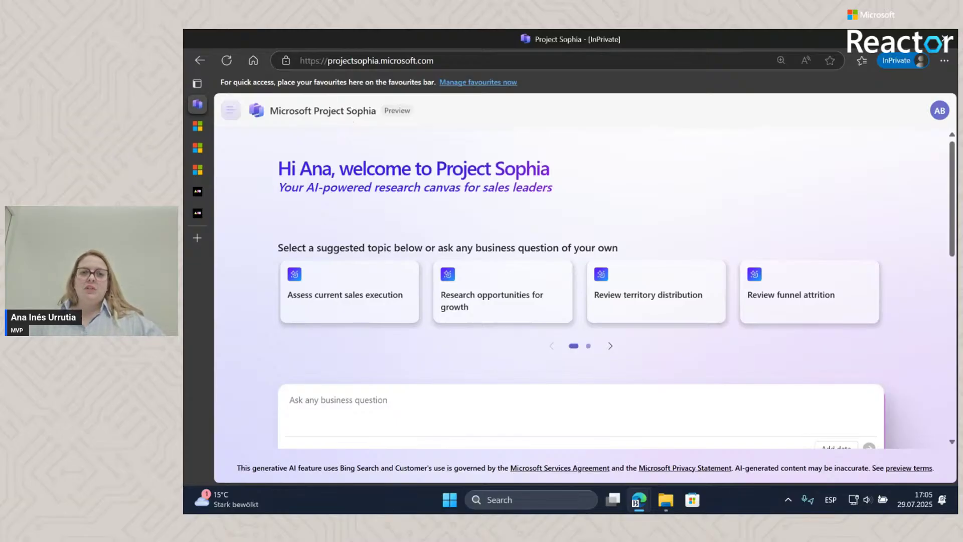
scroll(827, 232, "down", 4)
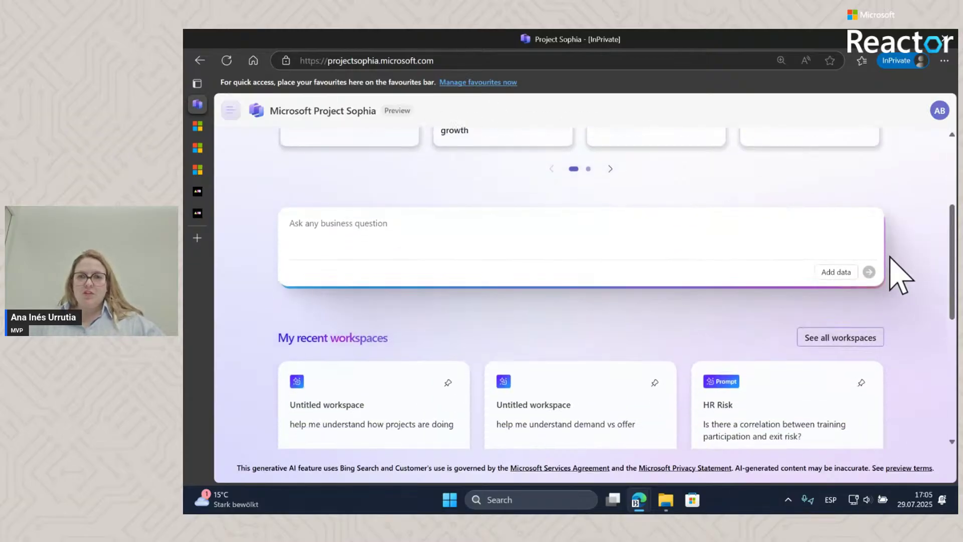
scroll(694, 231, "down", 1)
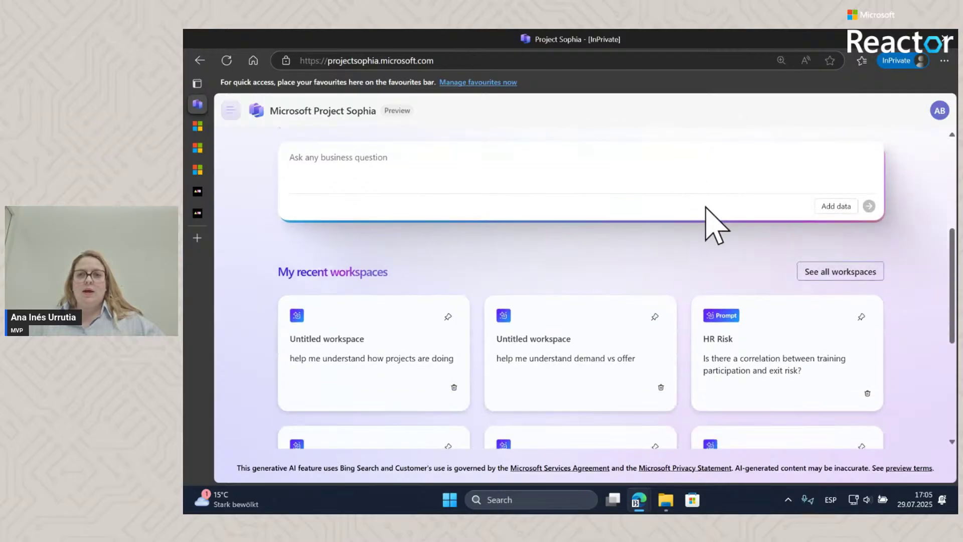
scroll(709, 226, "up", 5)
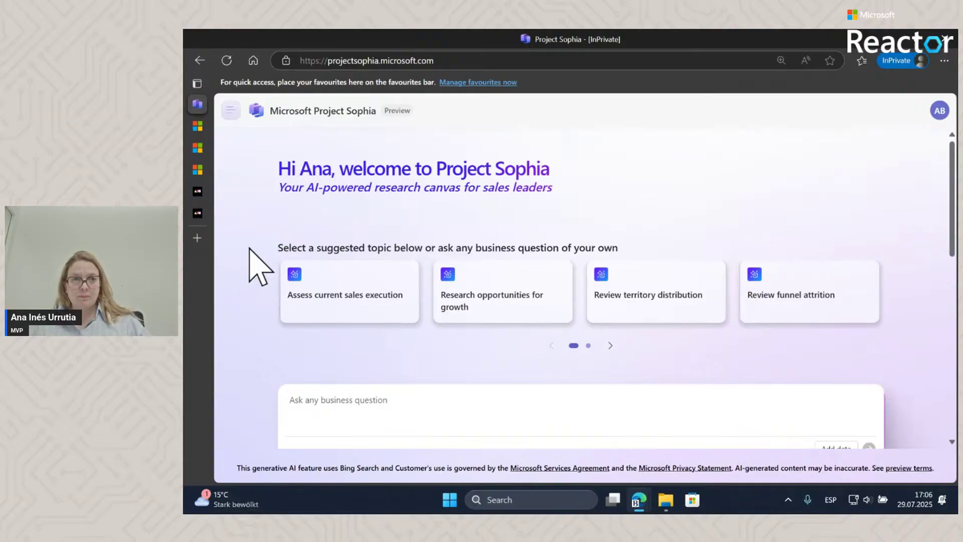
scroll(467, 354, "down", 3)
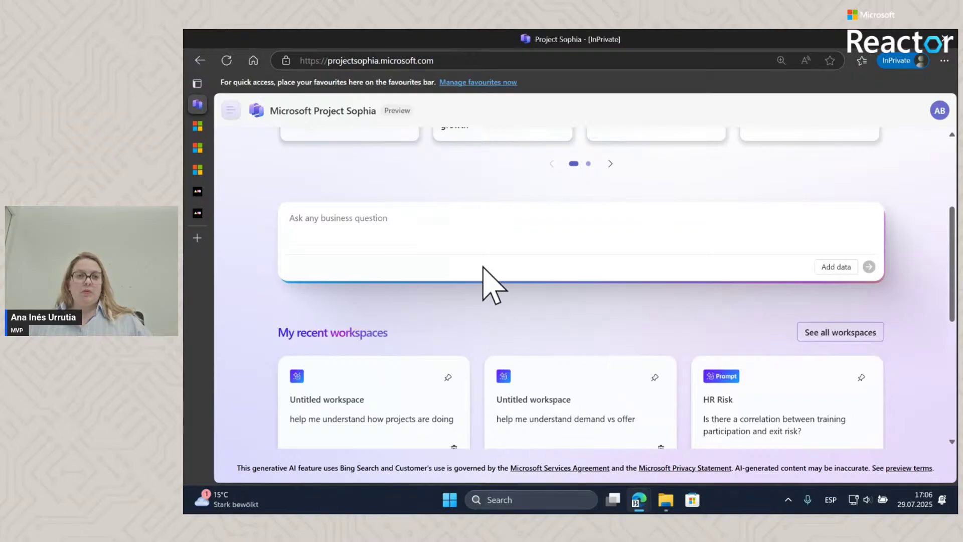
scroll(316, 263, "down", 1)
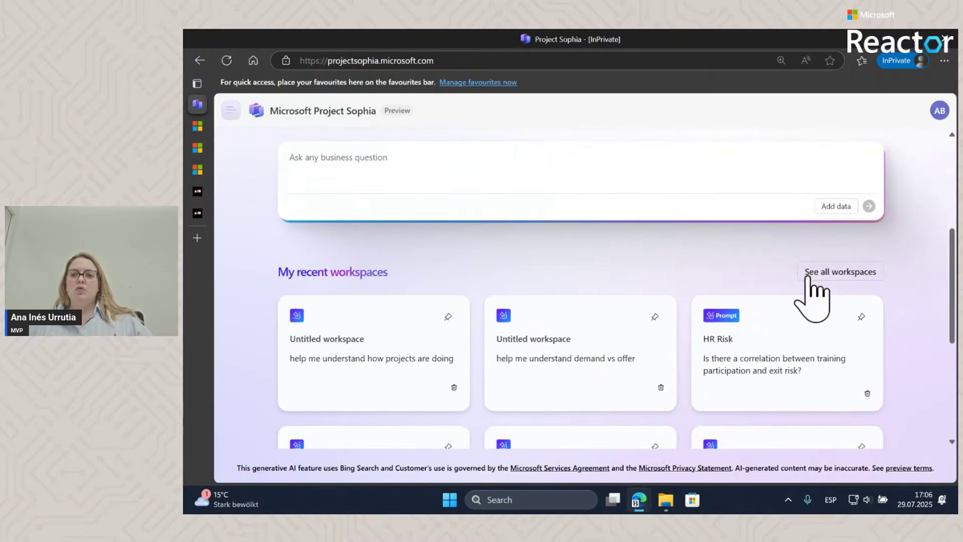
scroll(281, 280, "up", 5)
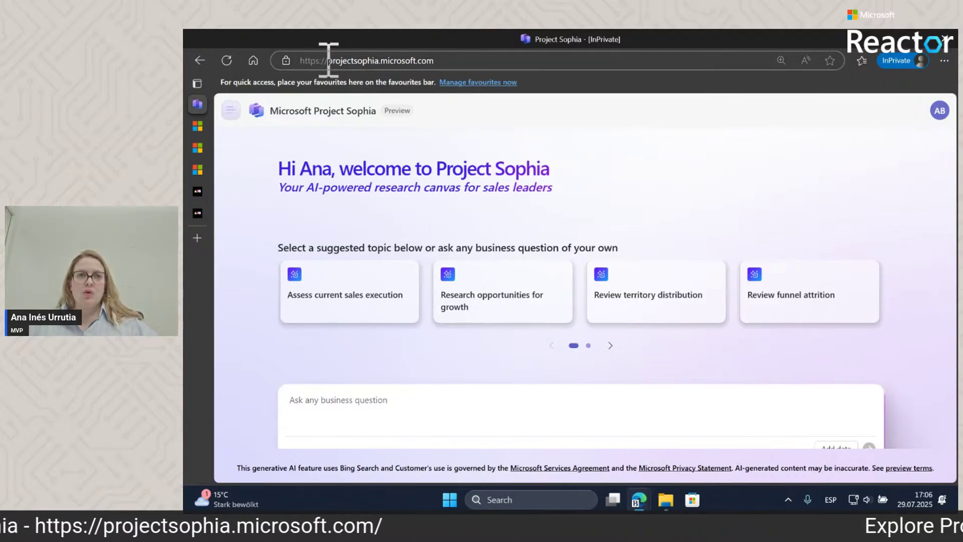
left_click_drag(326, 60, 436, 60)
left_click(439, 174)
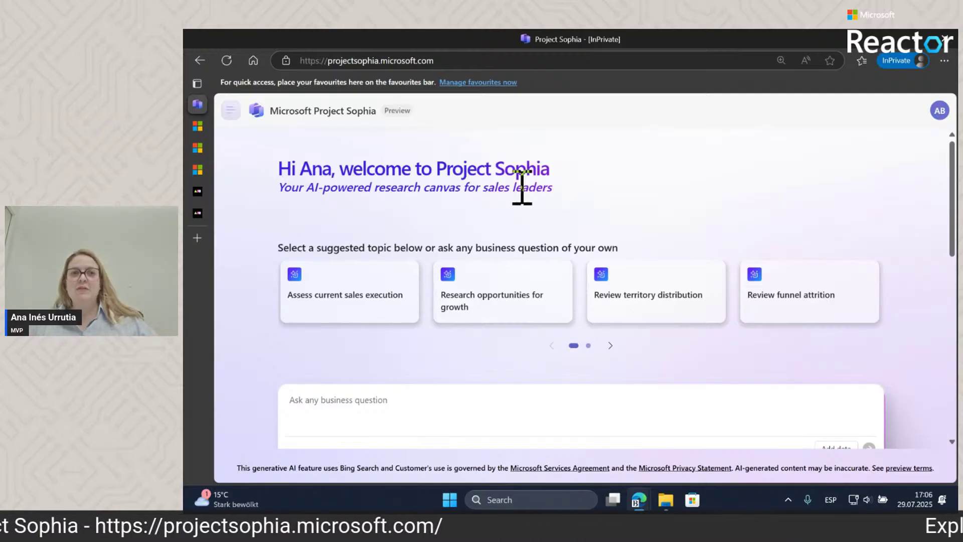
left_click_drag(333, 173, 451, 169)
left_click(522, 241)
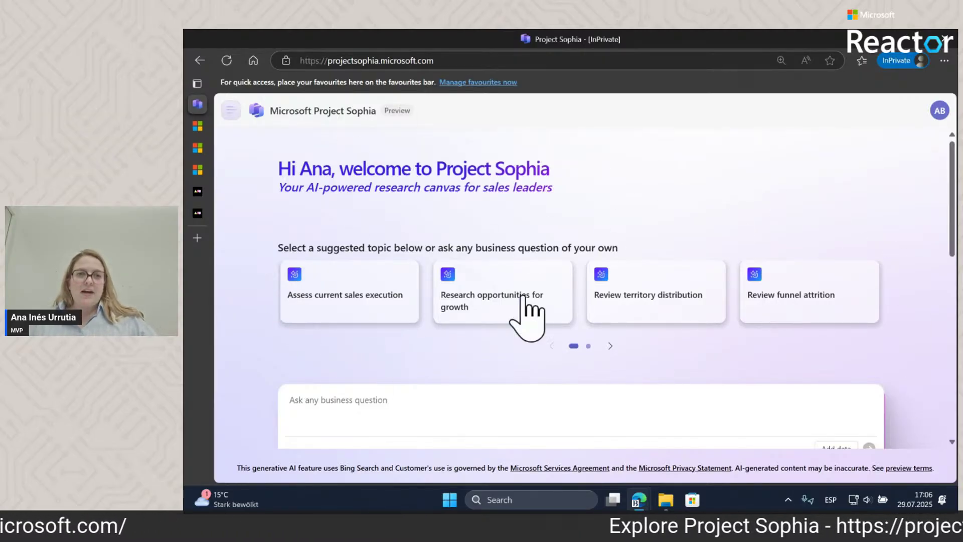
left_click_drag(314, 246, 436, 249)
left_click(511, 265)
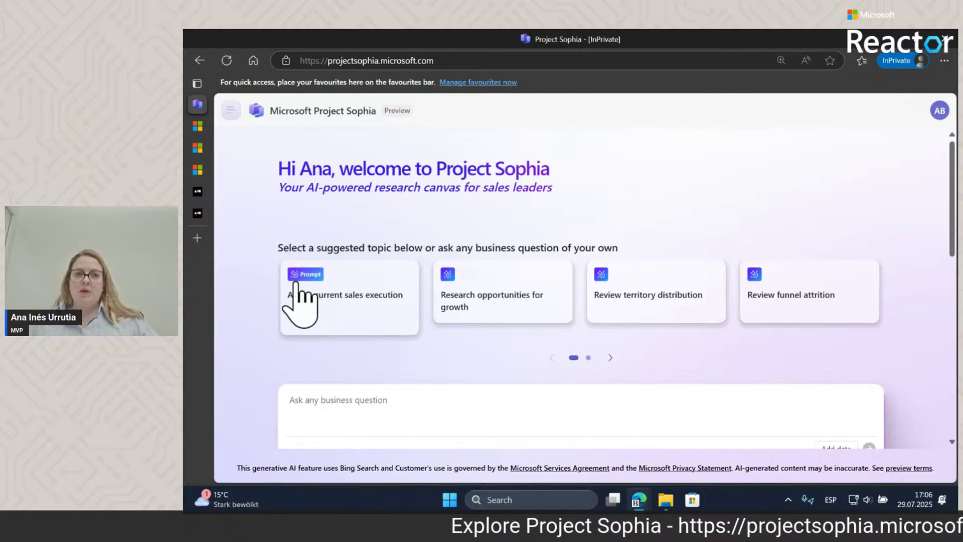
Try the suggested topics "Assess current sales execution" and "Research opportunities for growth", and clear the question box
left_click(358, 296)
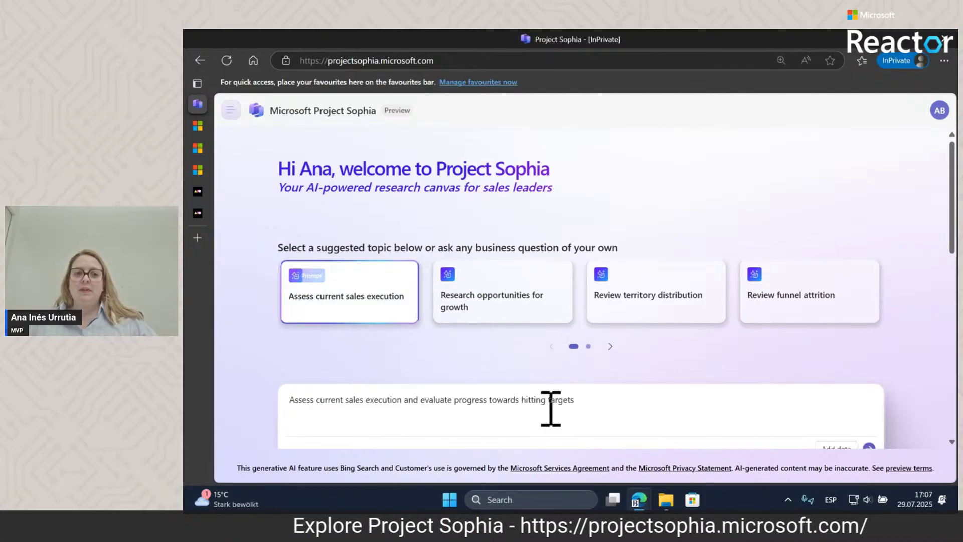
left_click(491, 301)
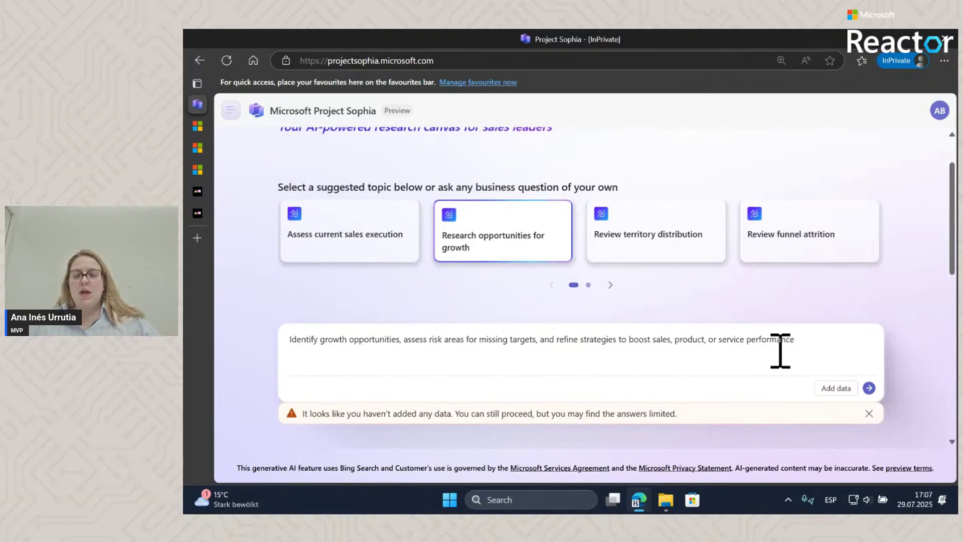
left_click(869, 414)
left_click_drag(821, 343, 247, 333)
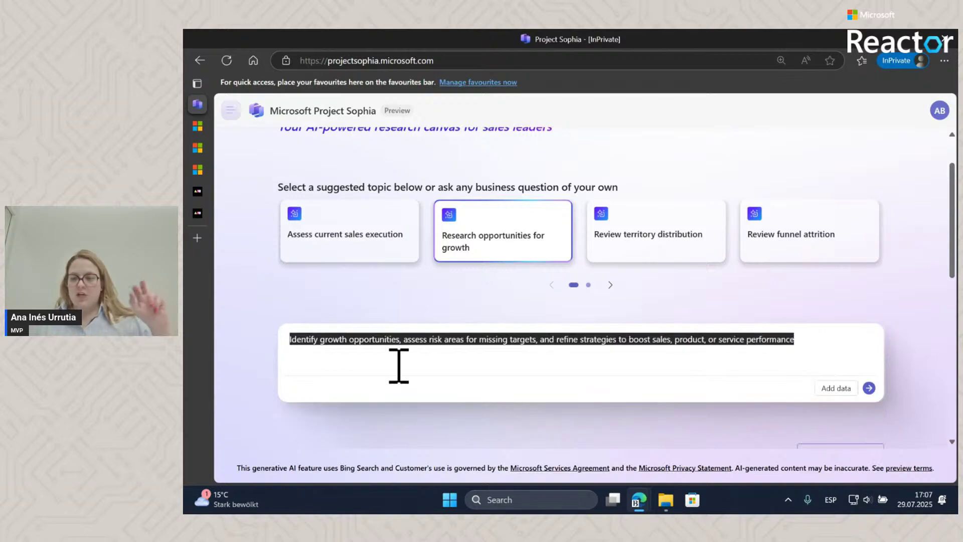
key("BackSpace")
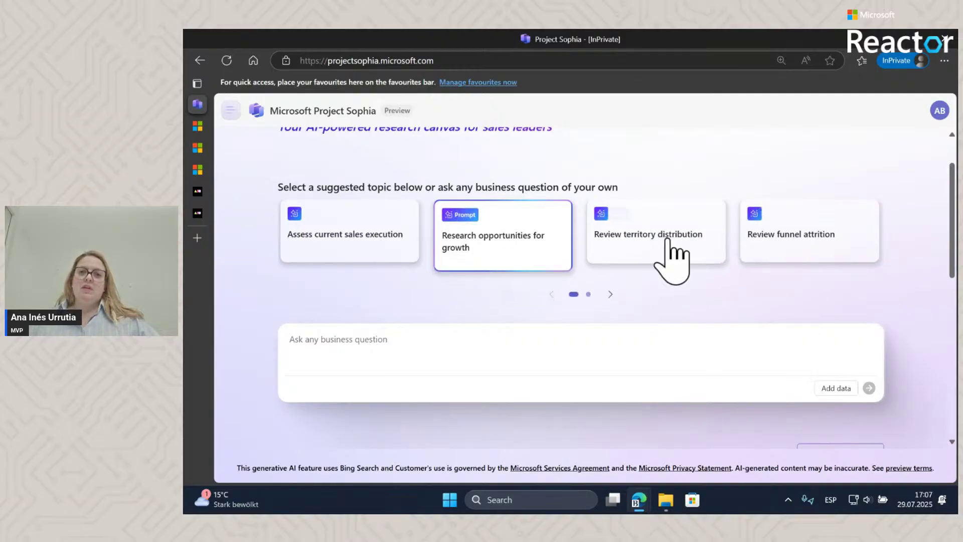
Browse the remaining suggested topics and review all the recent workspaces on the home page
left_click(609, 284)
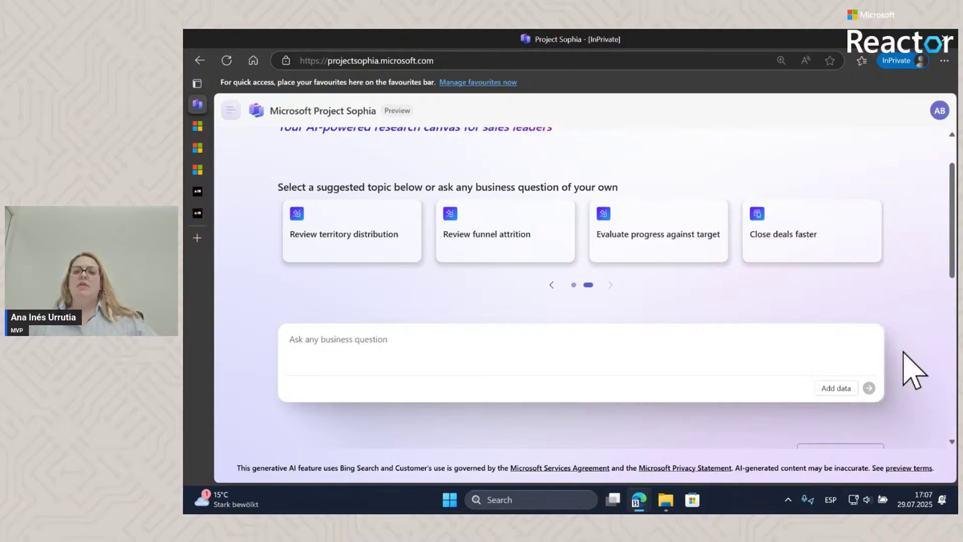
scroll(910, 345, "down", 3)
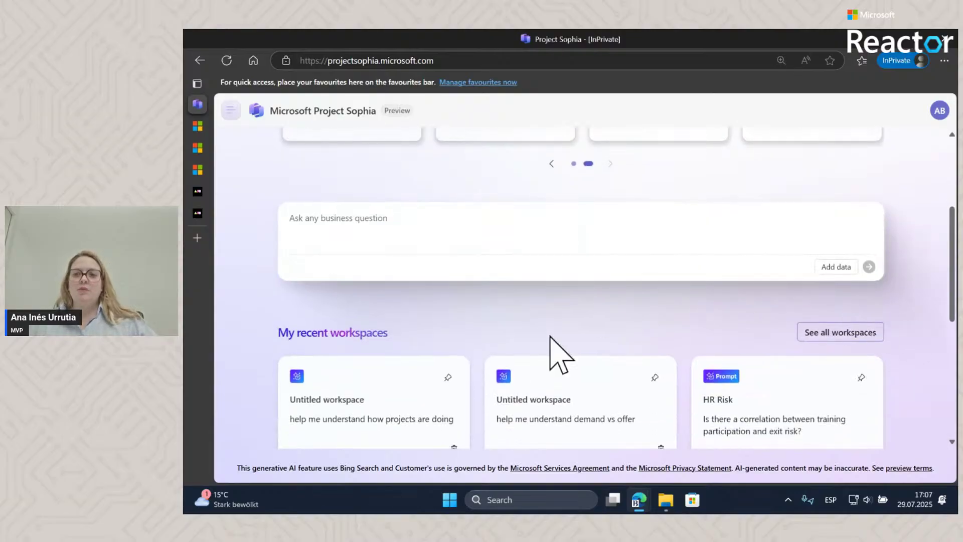
scroll(567, 346, "down", 4)
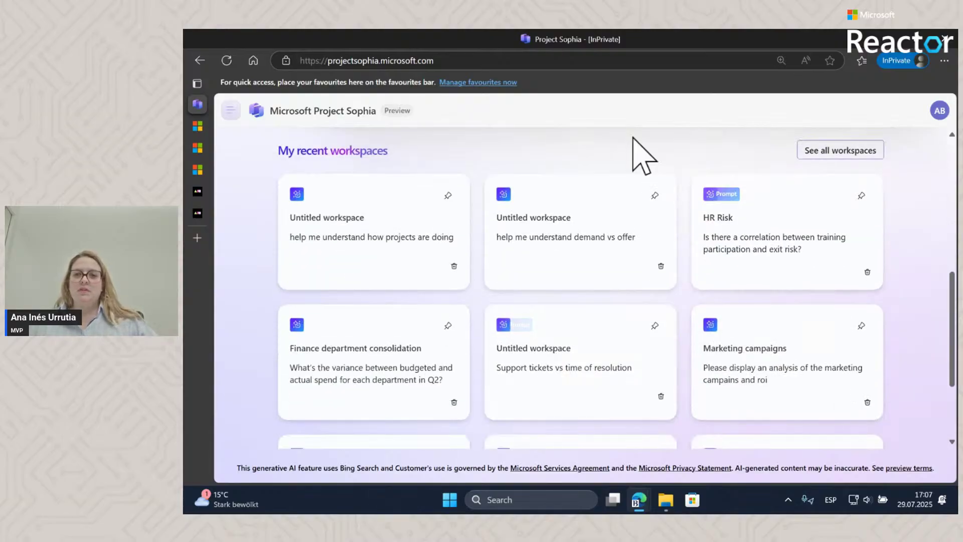
scroll(905, 296, "down", 3)
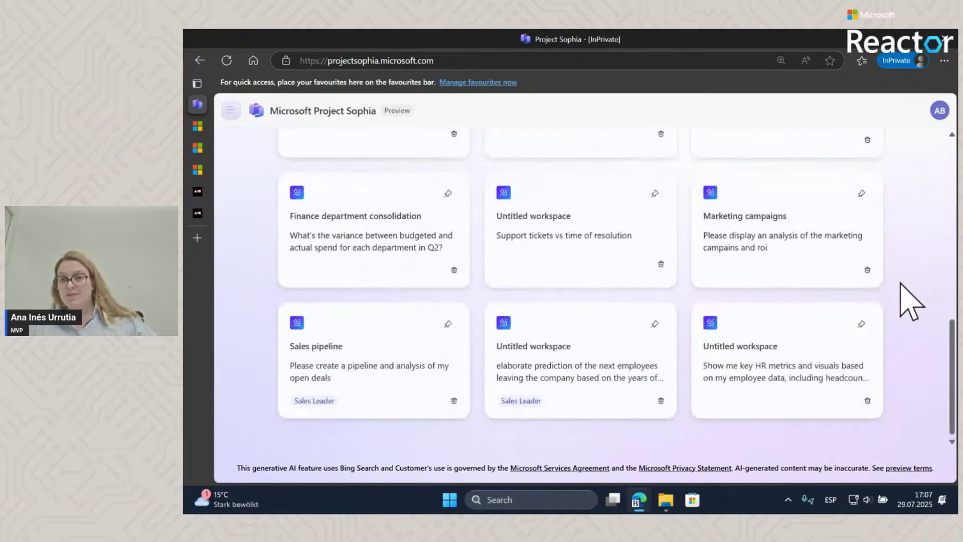
scroll(919, 319, "up", 1)
scroll(919, 331, "up", 5)
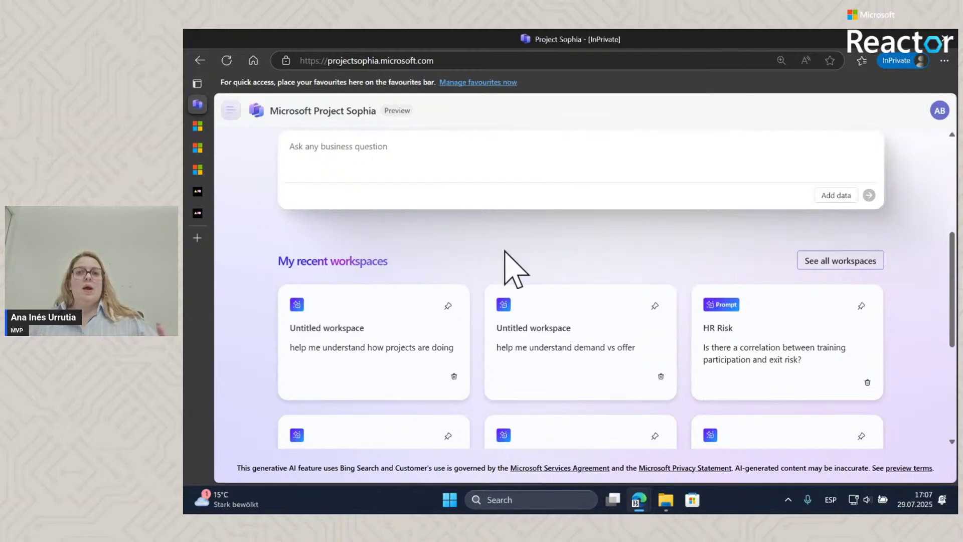
scroll(576, 246, "up", 3)
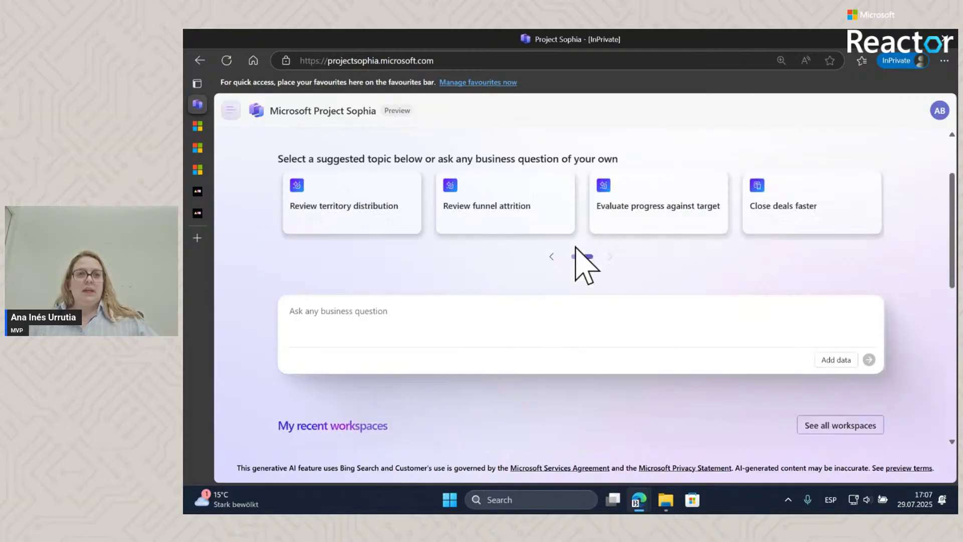
scroll(575, 247, "up", 2)
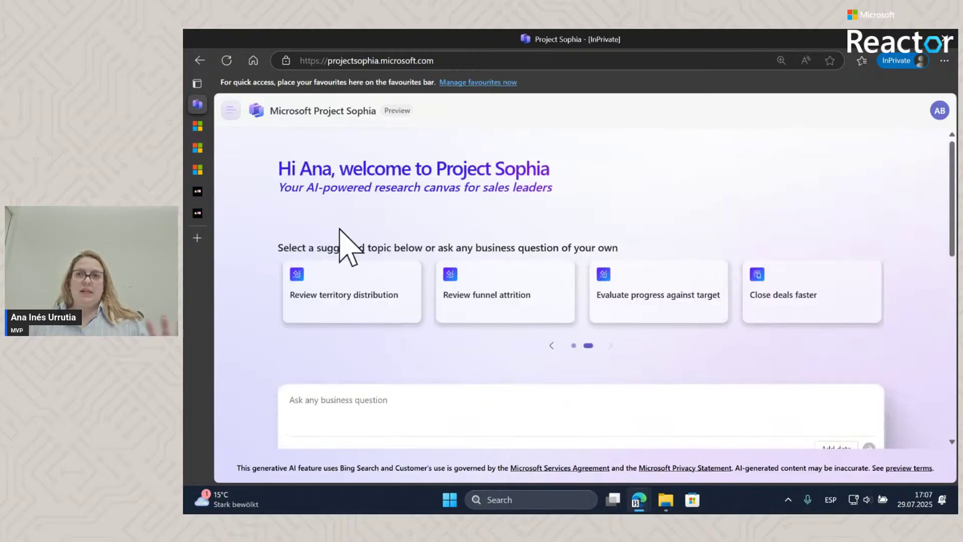
View the full list of saved workspaces and return to the home page
left_click(227, 112)
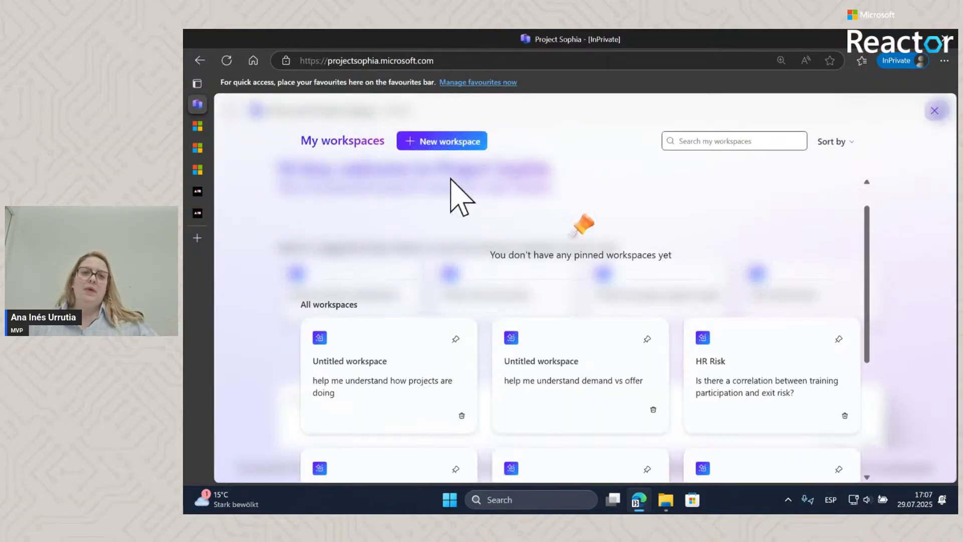
scroll(621, 285, "down", 5)
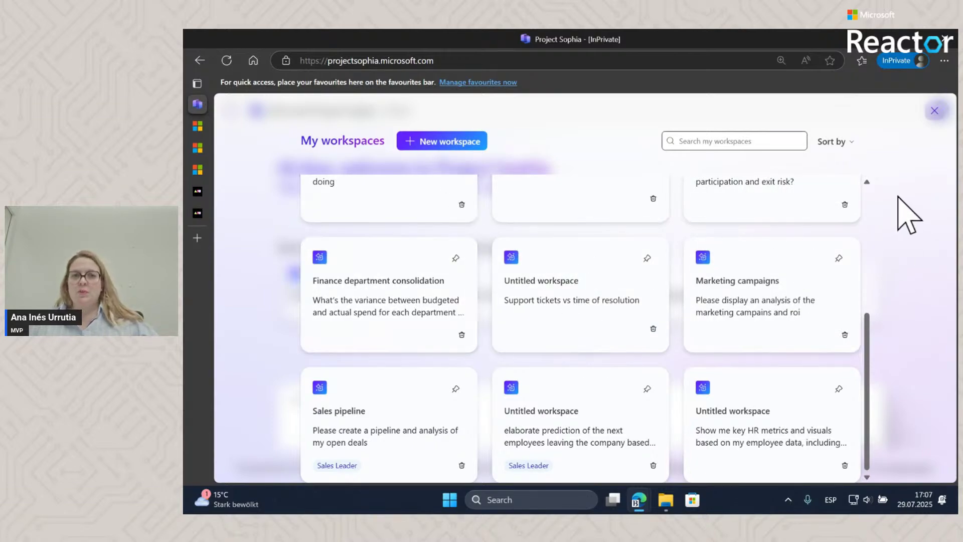
left_click(934, 111)
scroll(669, 365, "down", 3)
scroll(669, 365, "down", 2)
scroll(929, 317, "up", 5)
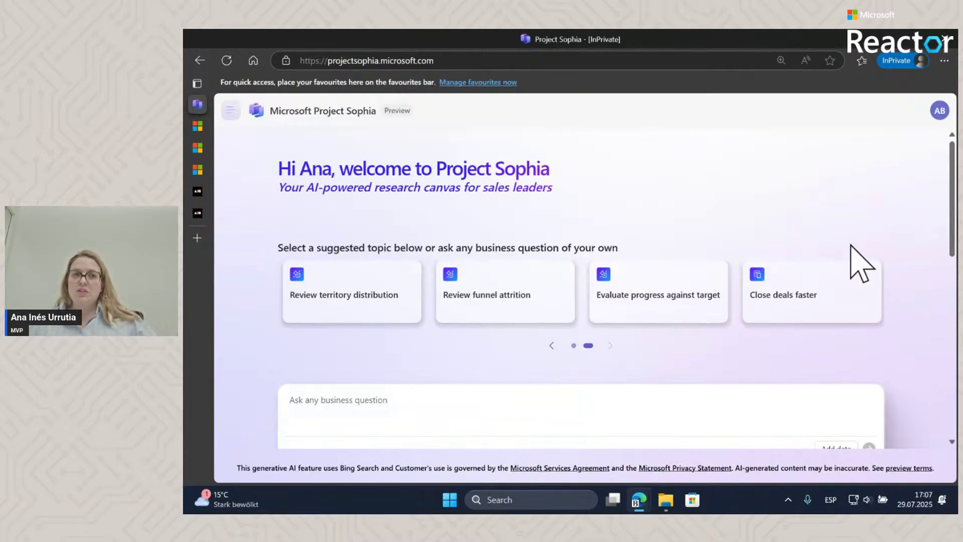
left_click_drag(363, 187, 552, 189)
left_click_drag(447, 187, 551, 188)
left_click(585, 196)
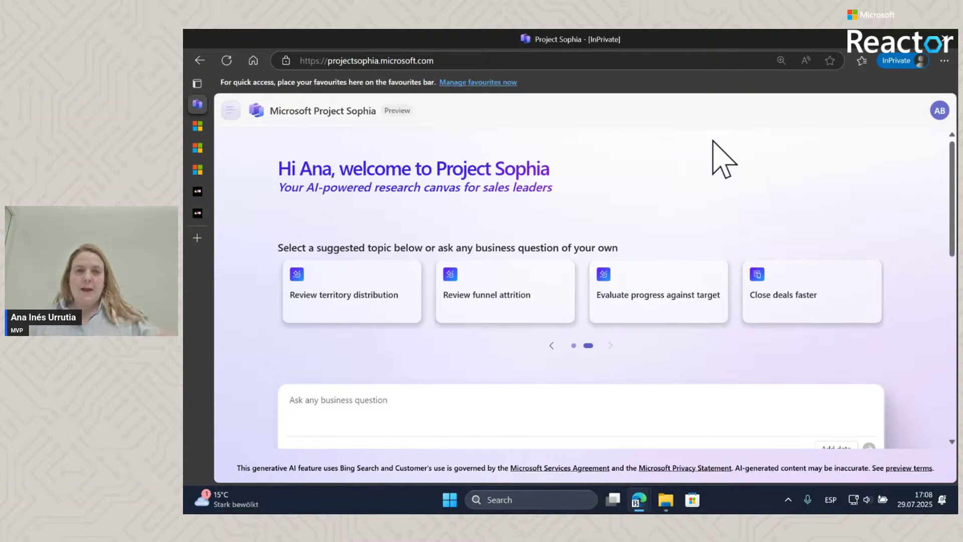
Open the context settings and enter the role and industry as "I'm an HR Expert working with the CHRO"
left_click(940, 110)
left_click(786, 209)
left_click(939, 111)
left_click(909, 160)
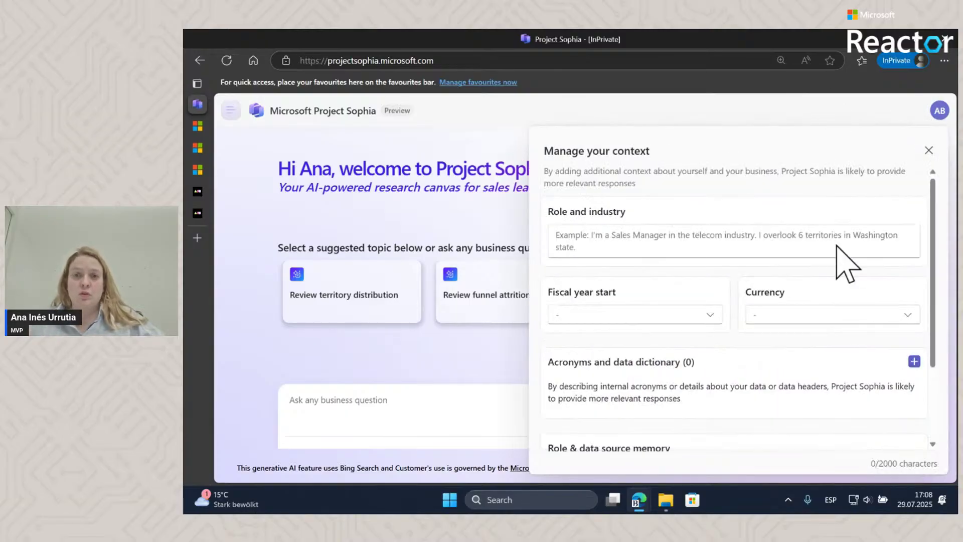
left_click(609, 232)
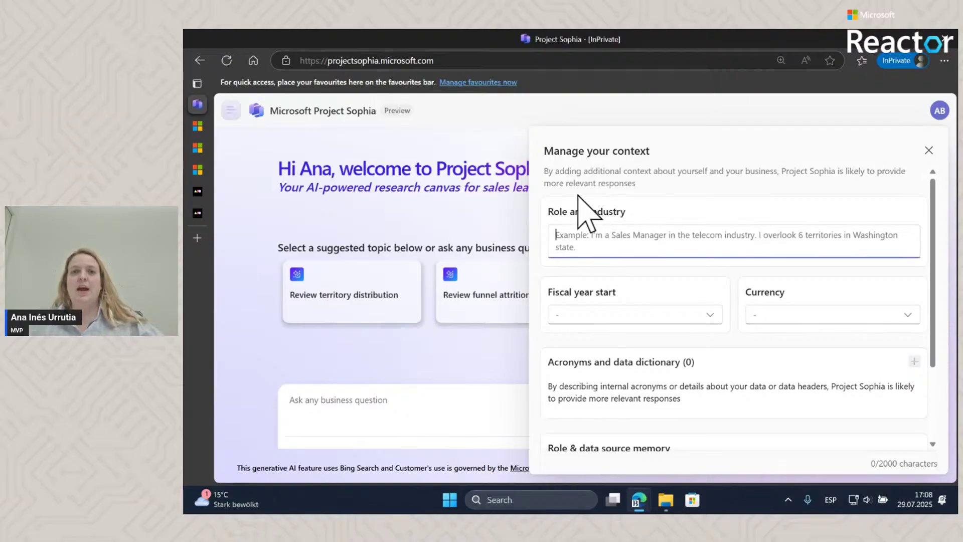
type("I")
key("BackSpace")
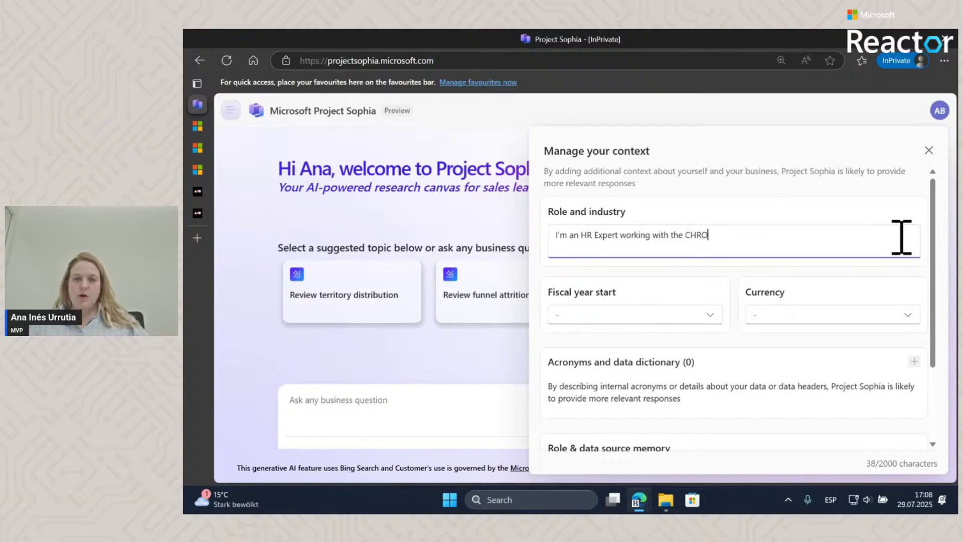
scroll(825, 344, "down", 2)
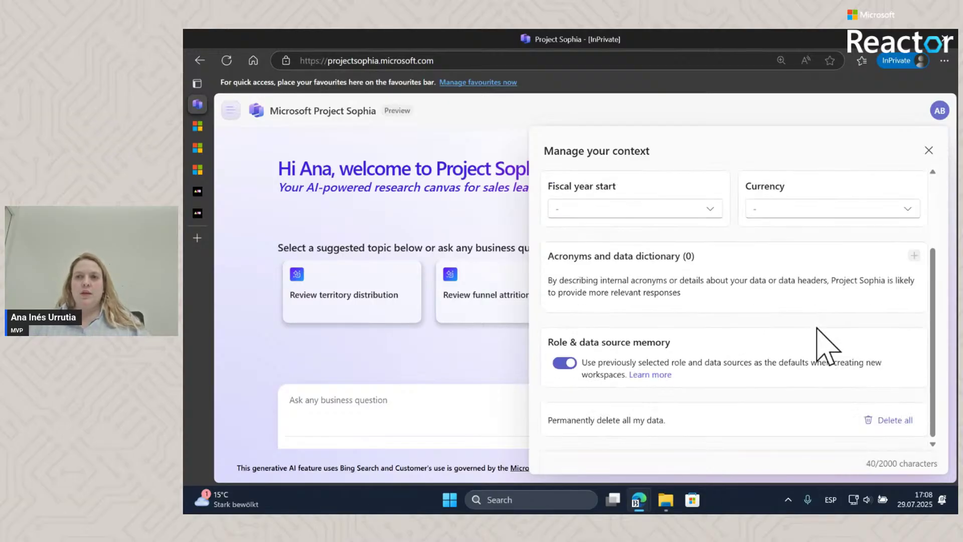
Close and reopen the context settings, and set the currency to CHF
left_click(928, 151)
left_click(934, 114)
left_click(903, 152)
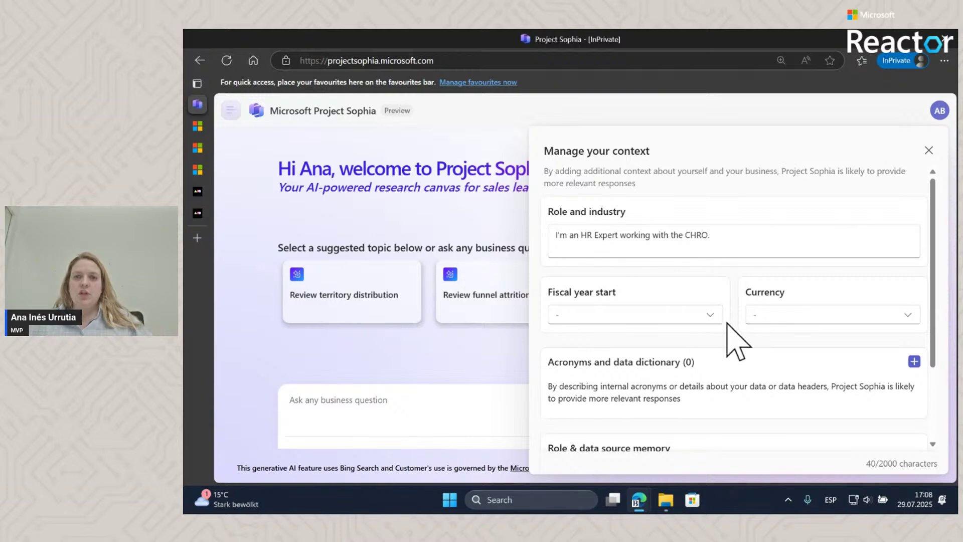
left_click(908, 317)
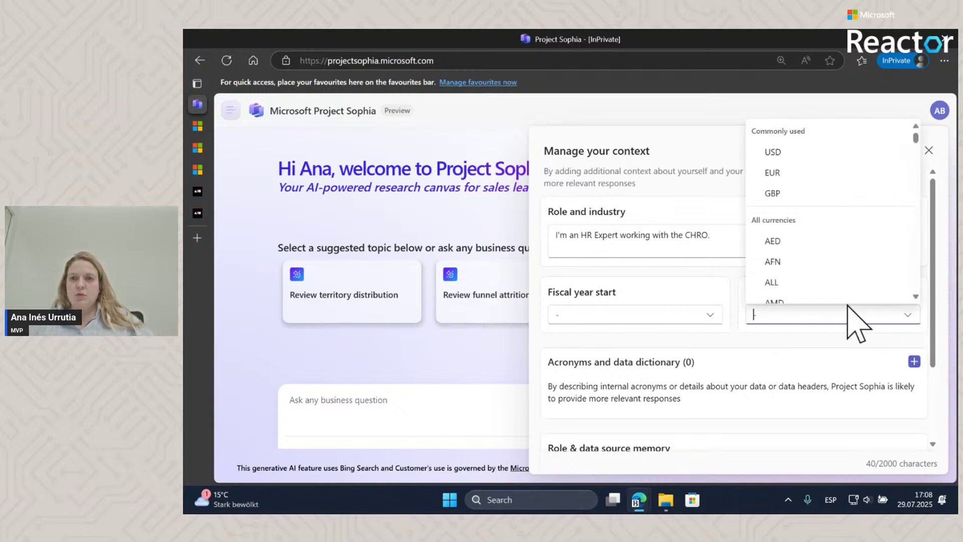
scroll(845, 254, "down", 5)
scroll(847, 254, "down", 5)
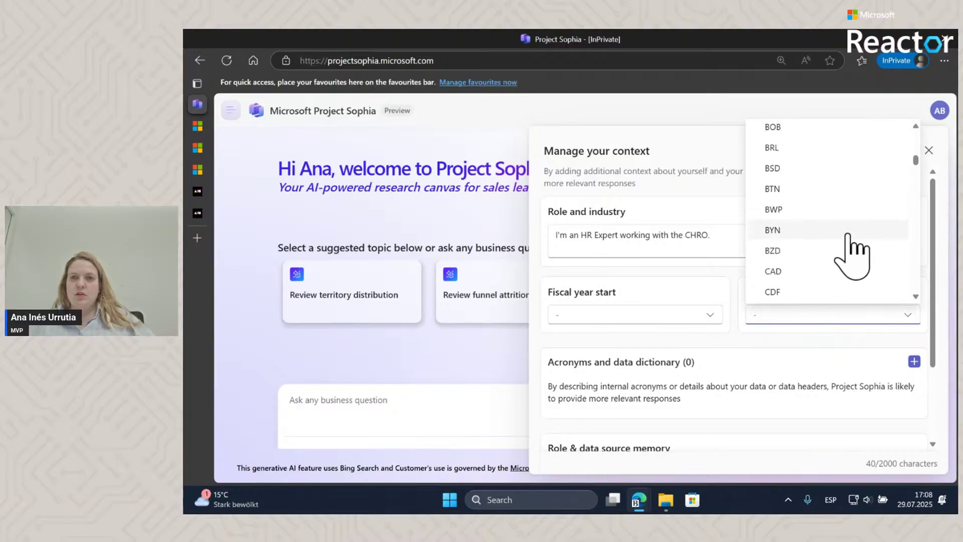
scroll(808, 251, "down", 3)
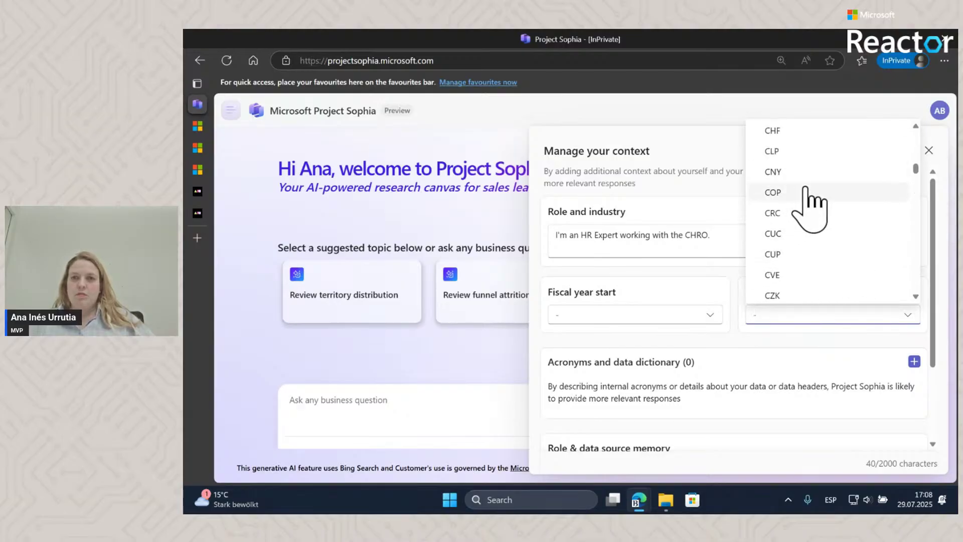
left_click(790, 131)
Set the fiscal year start to June, review the remaining context options, and close the context settings
left_click(711, 316)
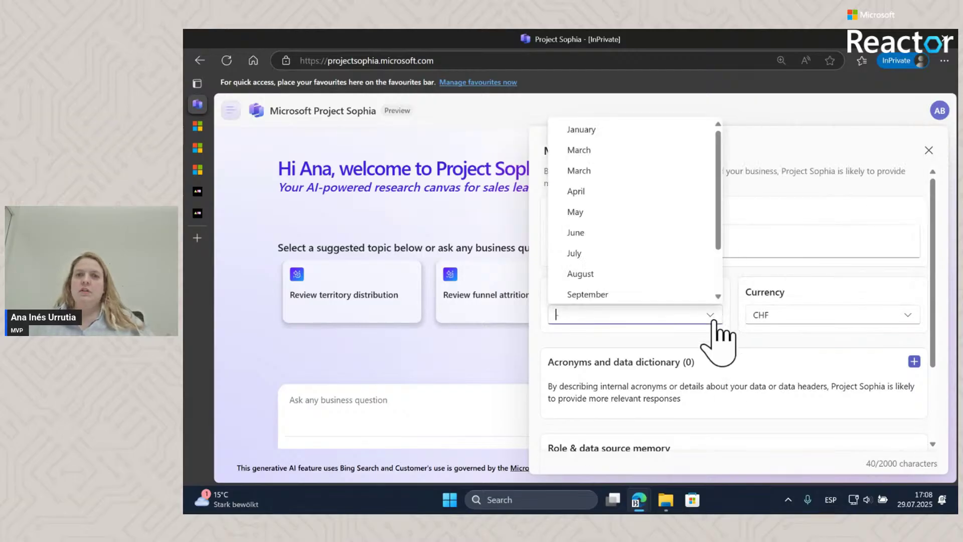
left_click(596, 232)
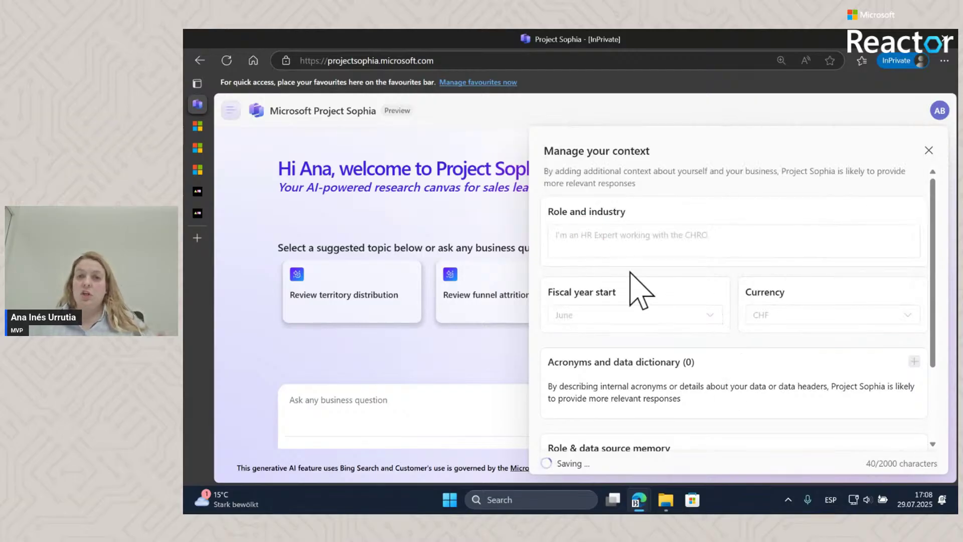
scroll(712, 331, "down", 2)
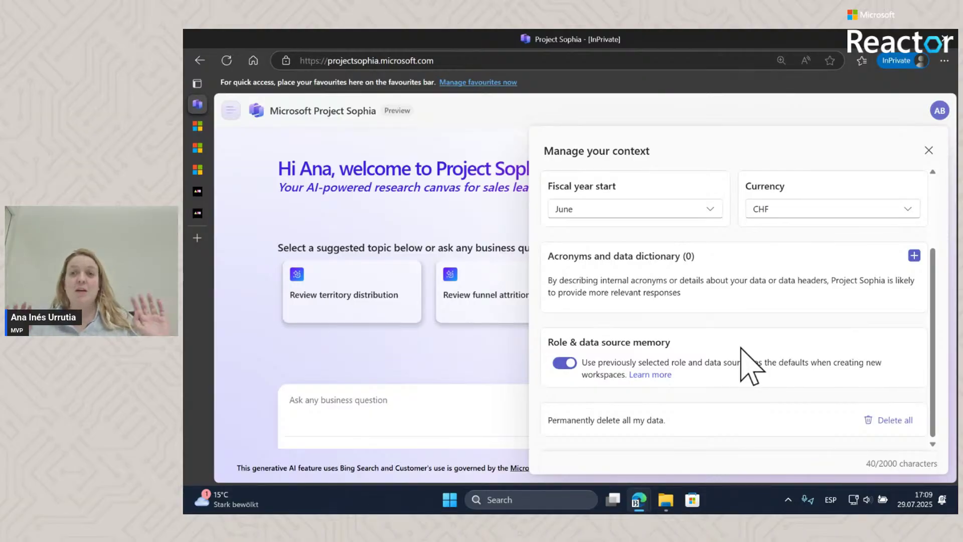
left_click(929, 150)
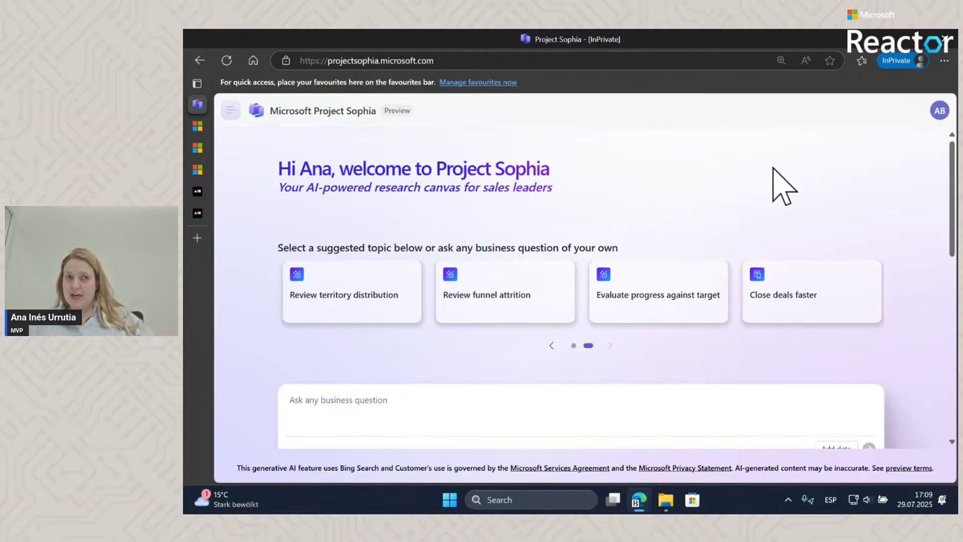
left_click(940, 111)
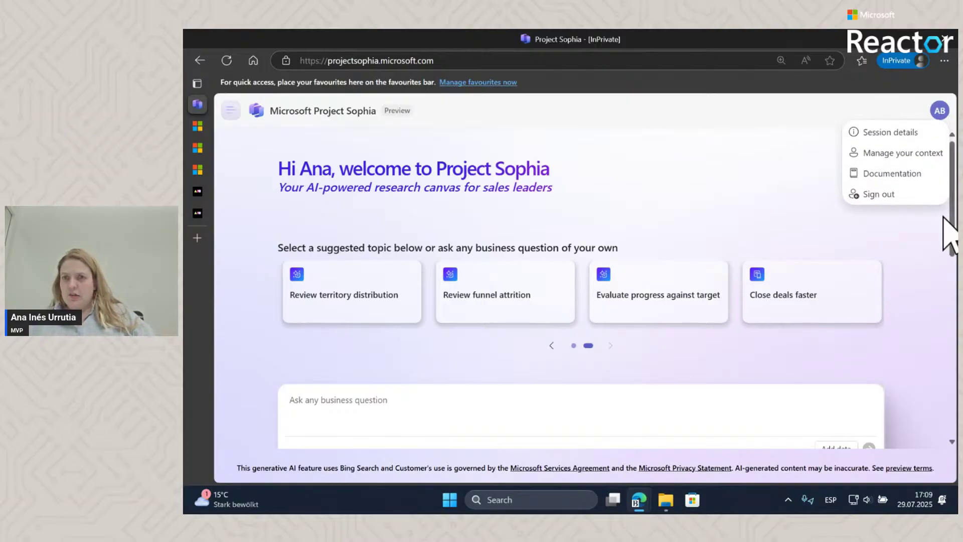
left_click(928, 232)
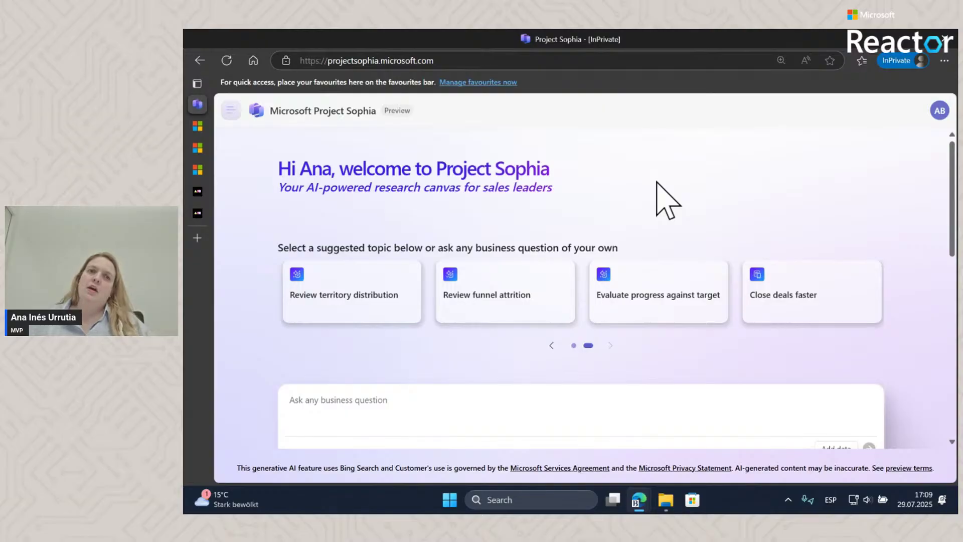
Open the recent workspace HR Risk and examine its analysis of training participation versus exit risk
scroll(654, 190, "down", 5)
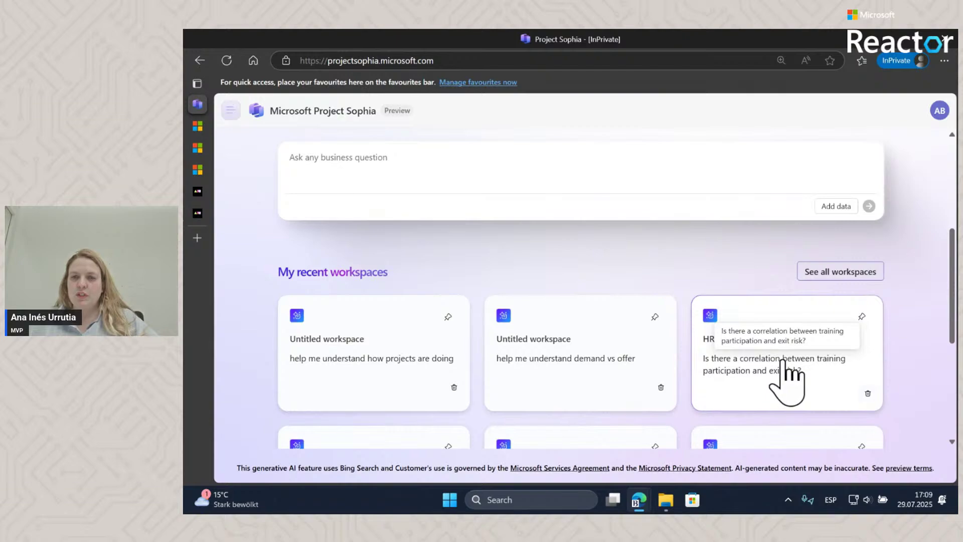
left_click(745, 338)
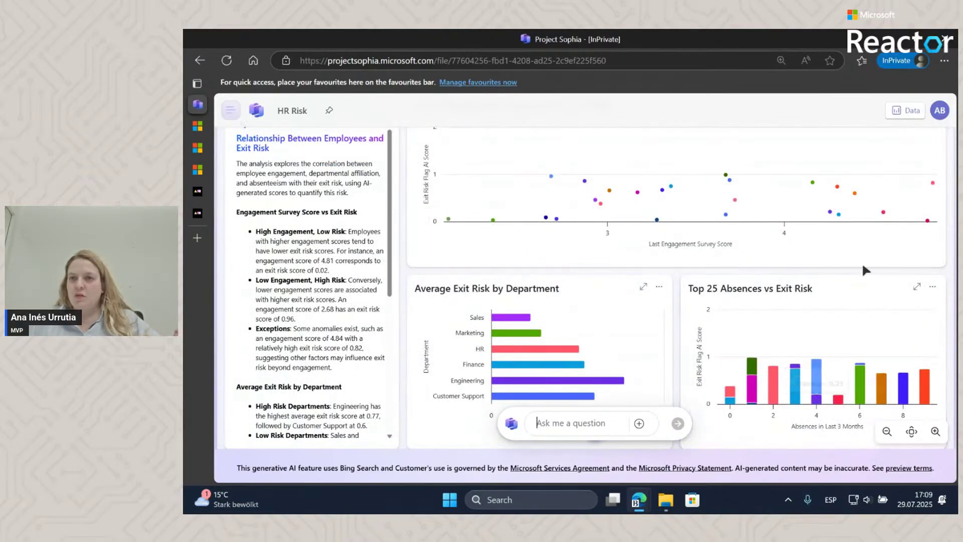
left_click(568, 413)
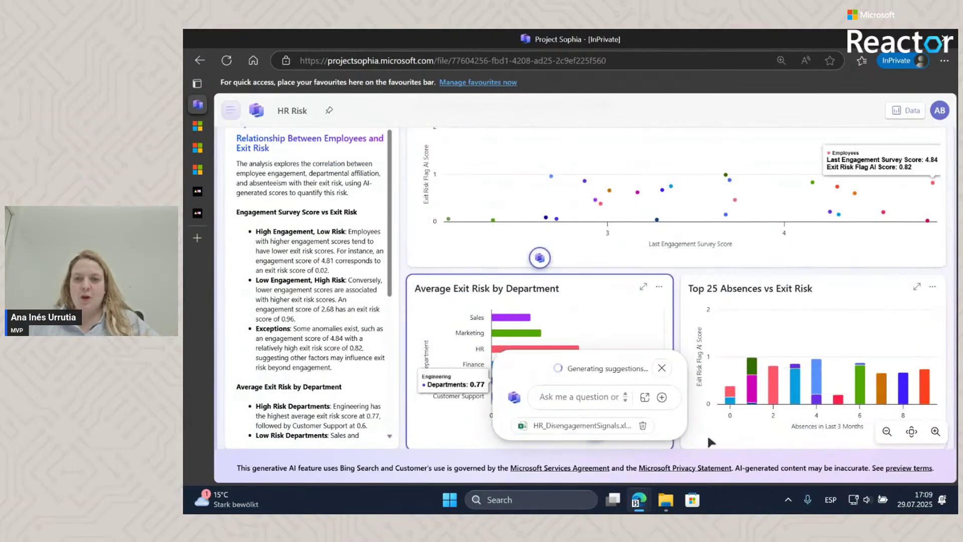
left_click(886, 432)
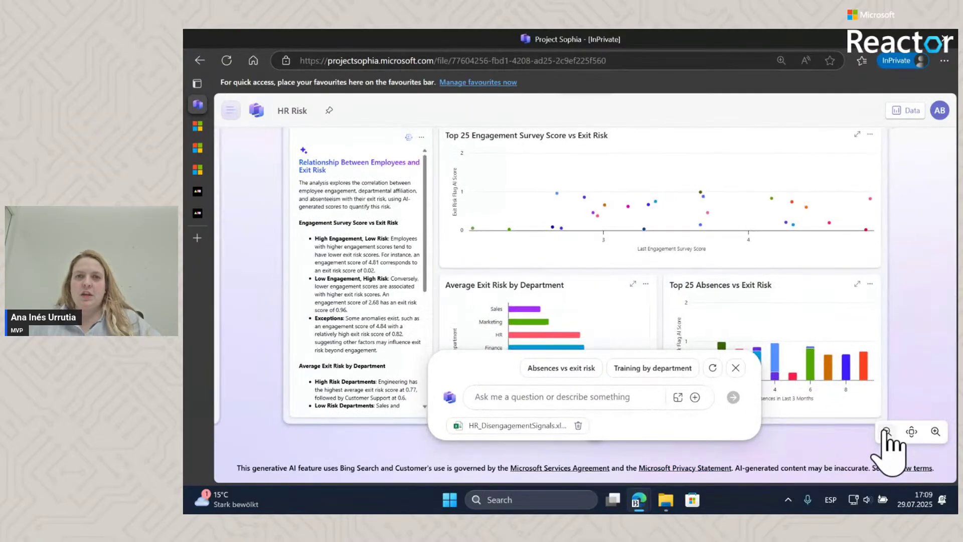
left_click(887, 431)
scroll(602, 201, "up", 3)
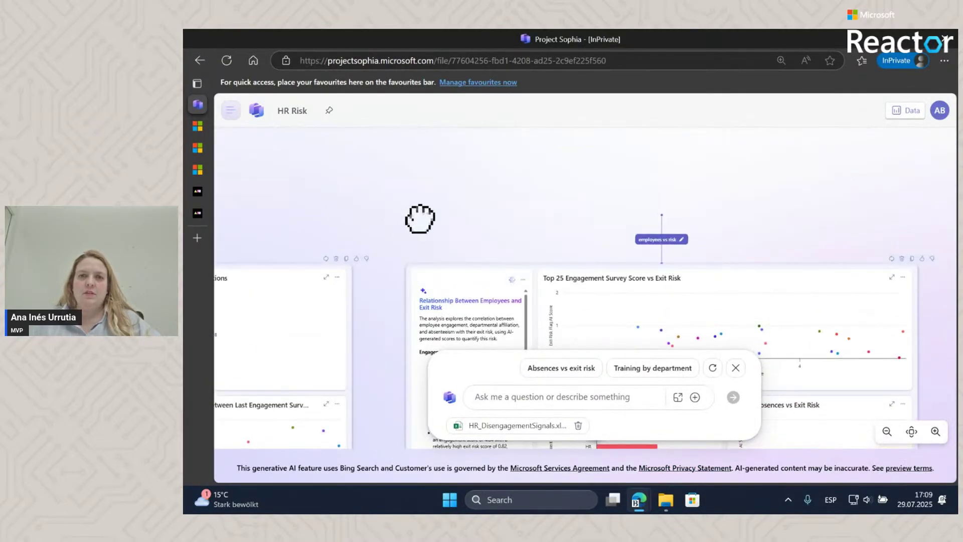
left_click_drag(402, 217, 956, 224)
left_click_drag(333, 200, 892, 202)
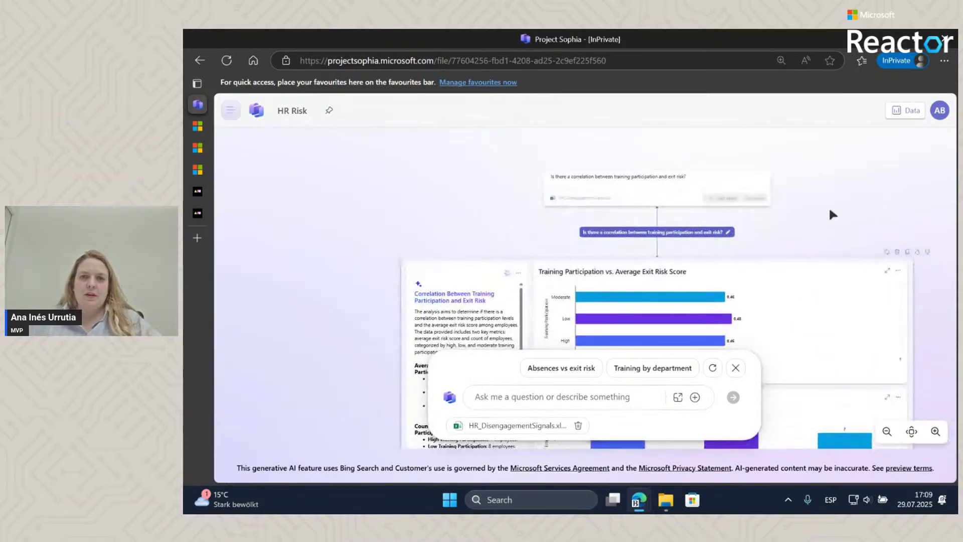
left_click_drag(826, 209, 757, 179)
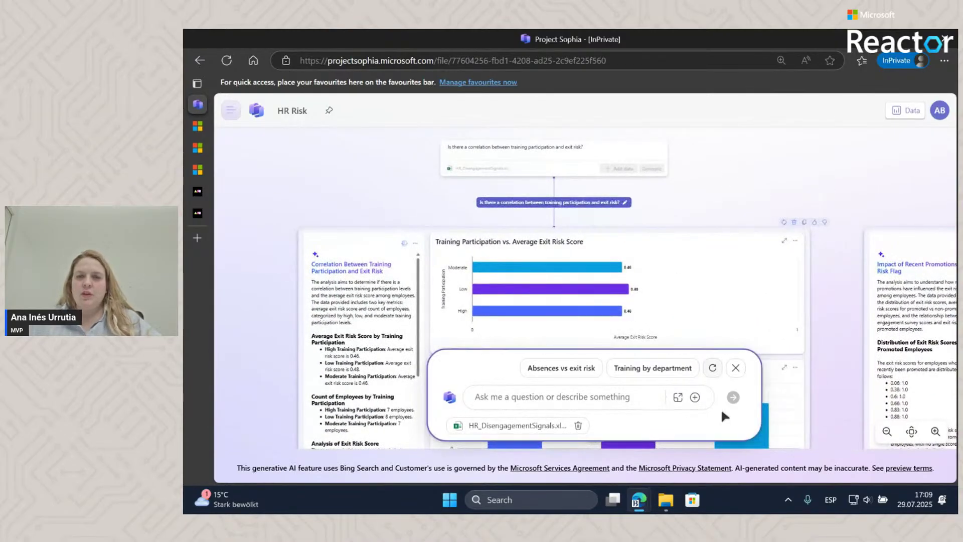
left_click(735, 368)
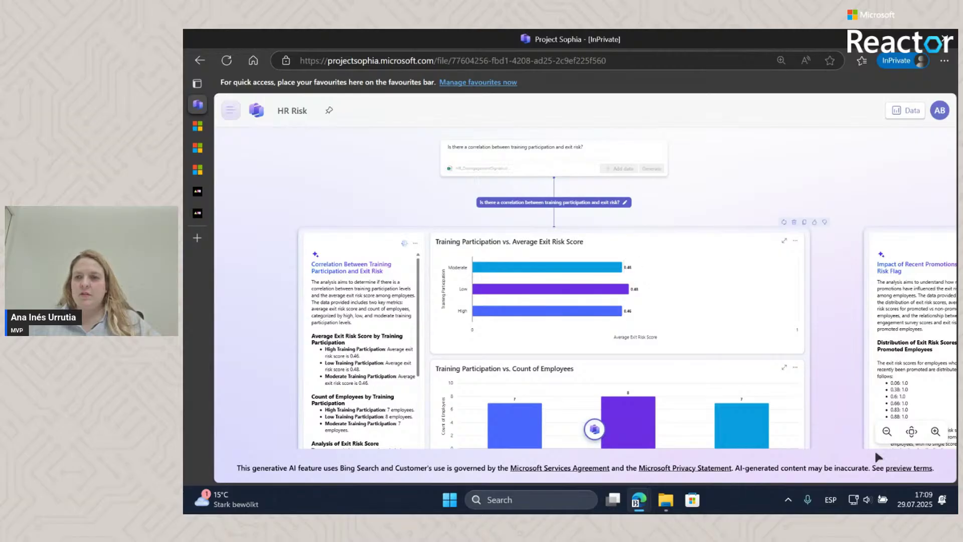
left_click(935, 431)
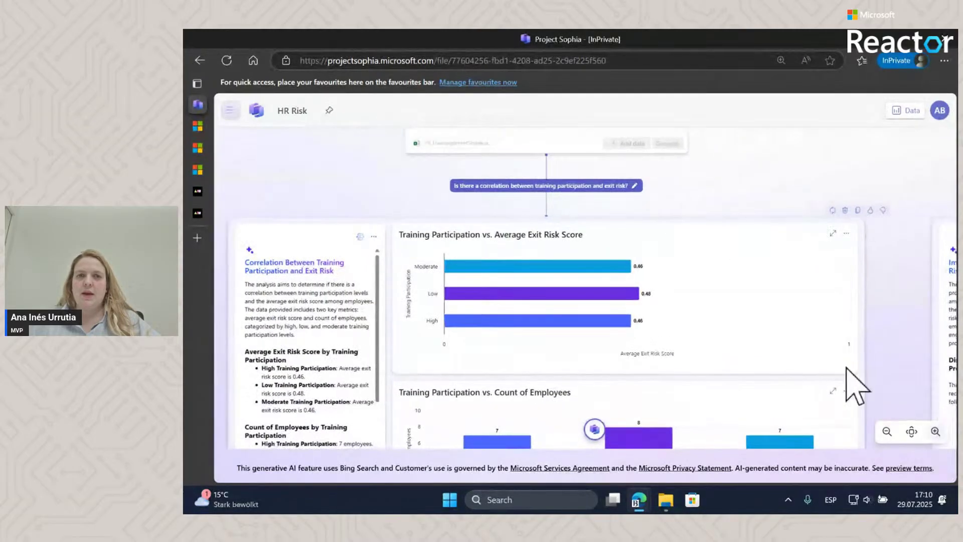
left_click_drag(679, 179, 715, 279)
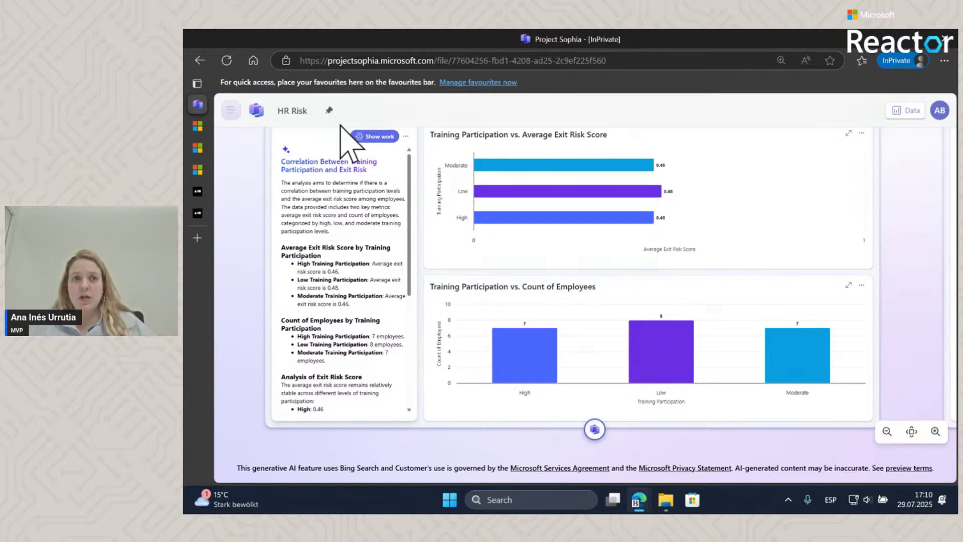
Show the agents' work behind the training participation analysis and read the Planner Agent's high-level plan
left_click(378, 137)
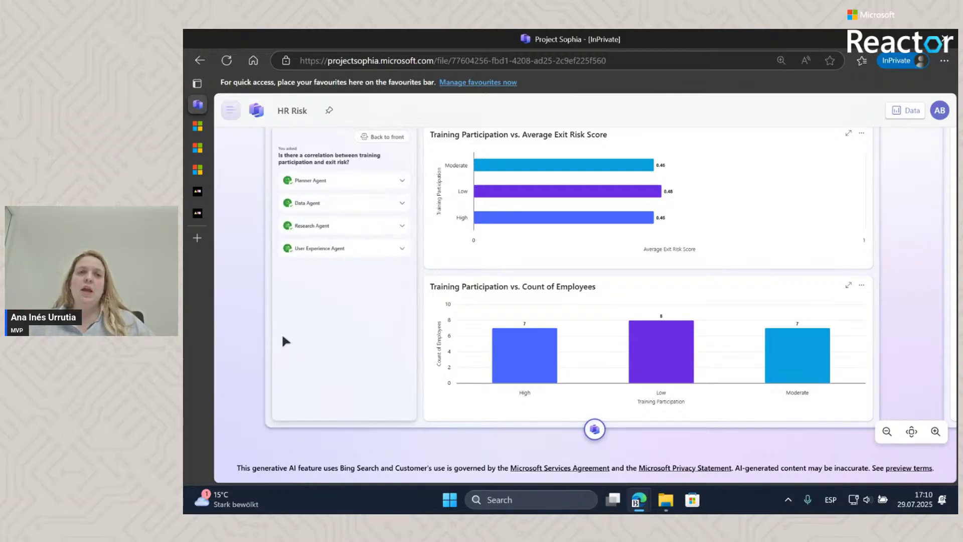
left_click(331, 179)
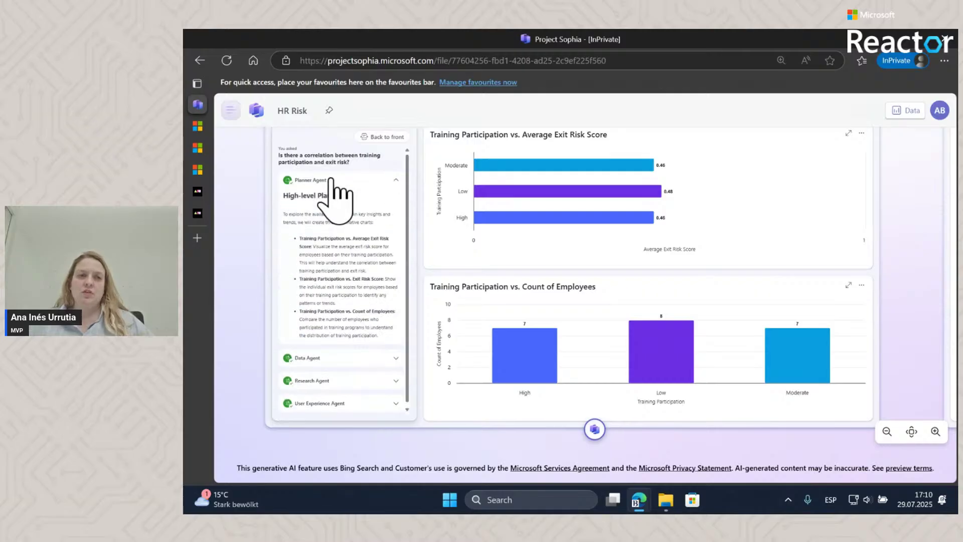
left_click(370, 181)
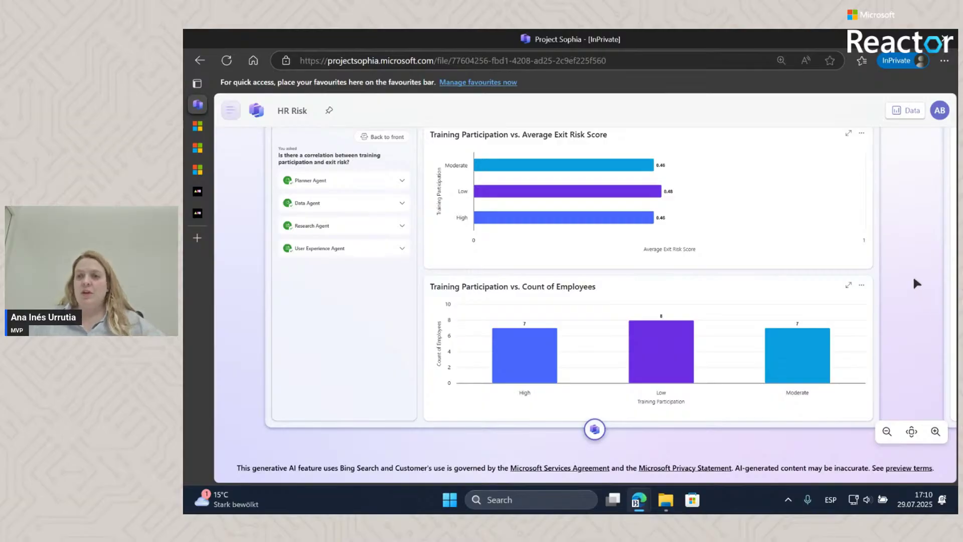
Examine the workspace's analysis of the impact of recent promotions on the exit risk flag
left_click(887, 431)
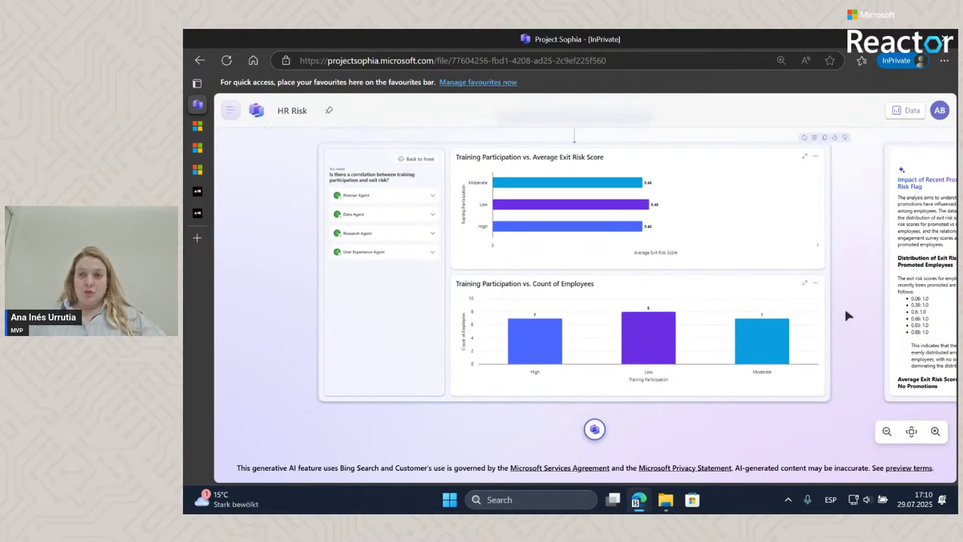
scroll(829, 323, "down", 3)
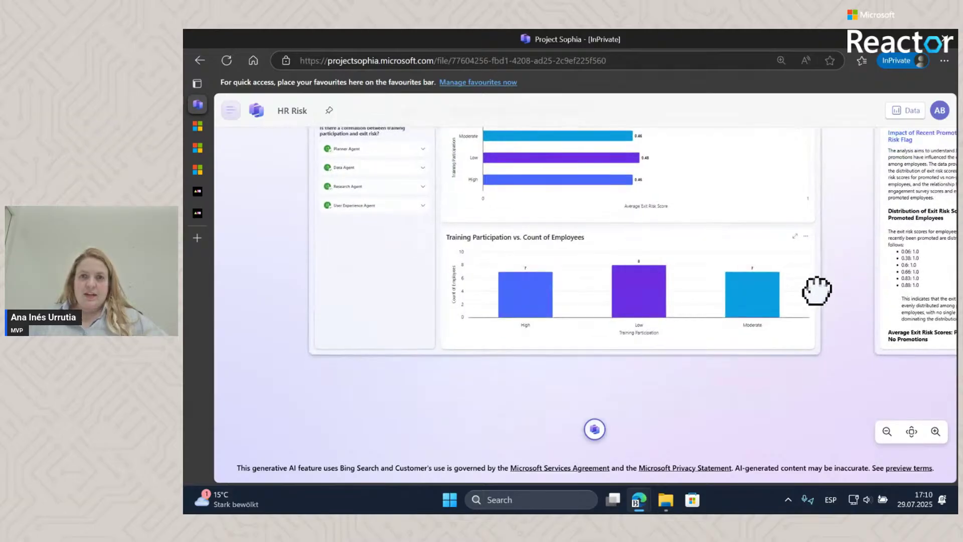
left_click_drag(836, 339, 868, 411)
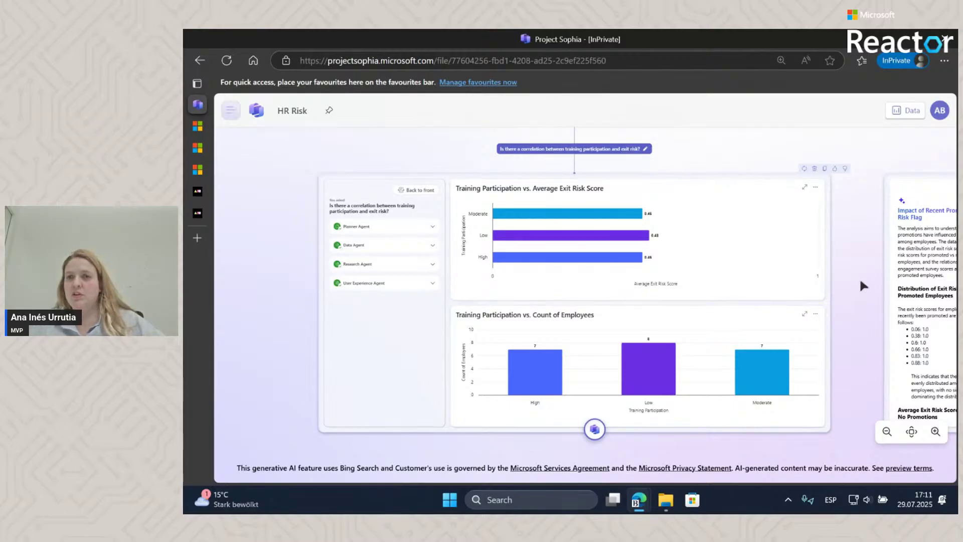
left_click_drag(861, 278, 340, 283)
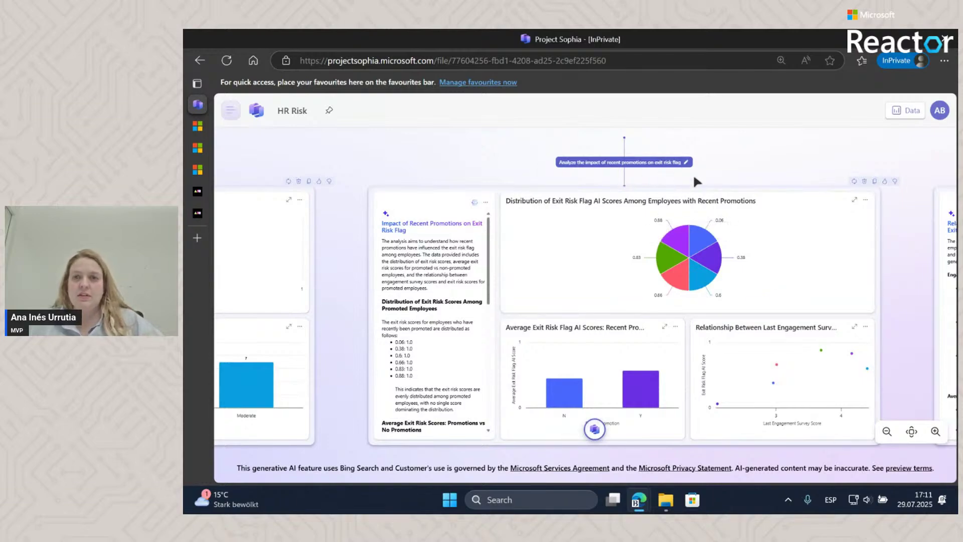
left_click(936, 431)
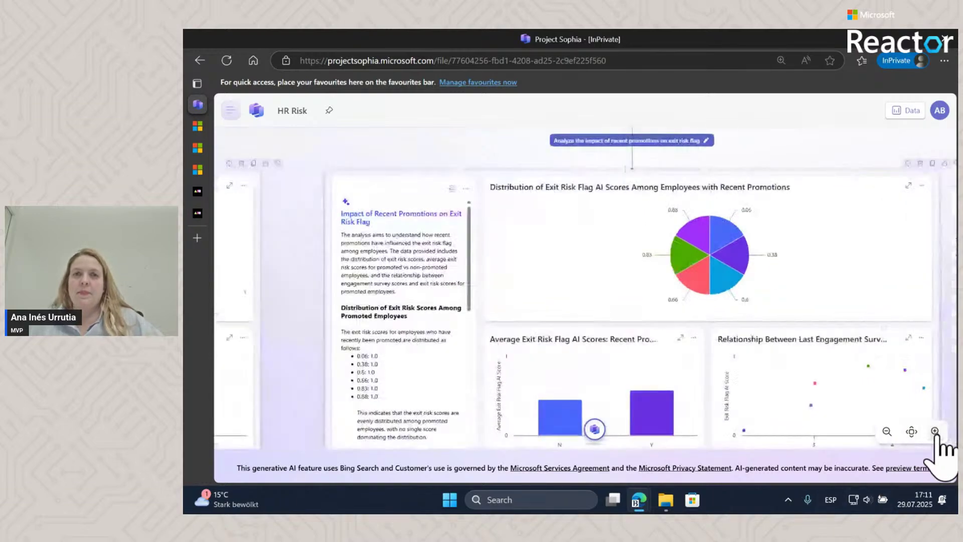
left_click_drag(868, 163, 780, 269)
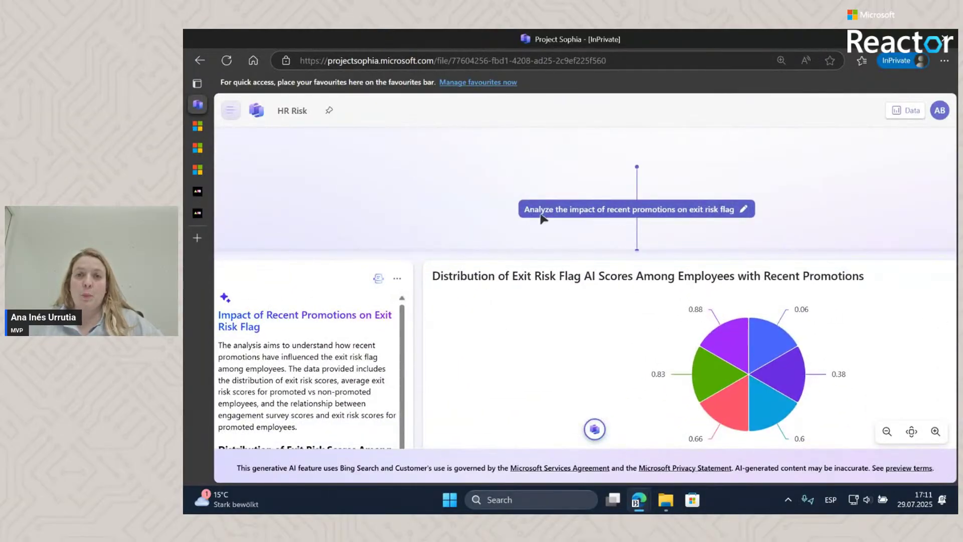
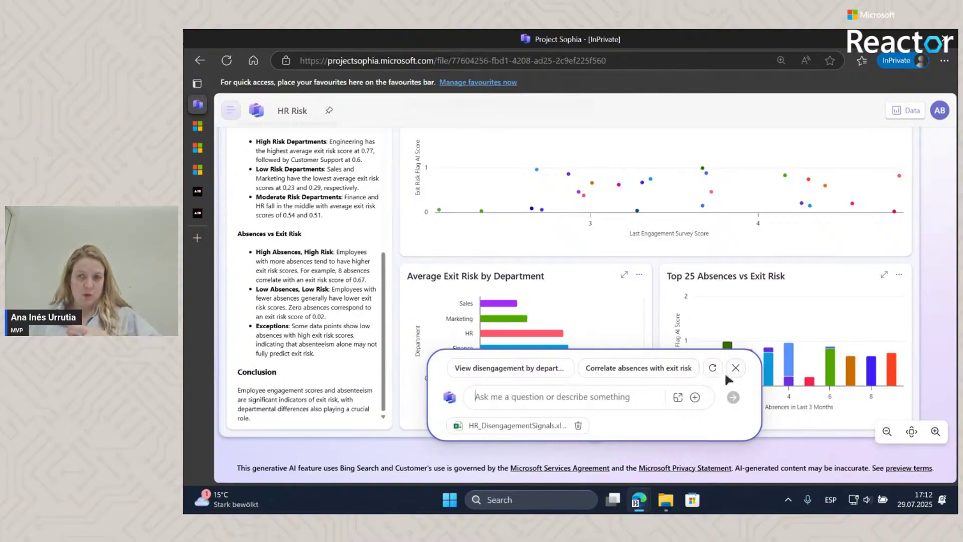
Dismiss the question box, start a new workspace, and switch to File Explorer
left_click(735, 368)
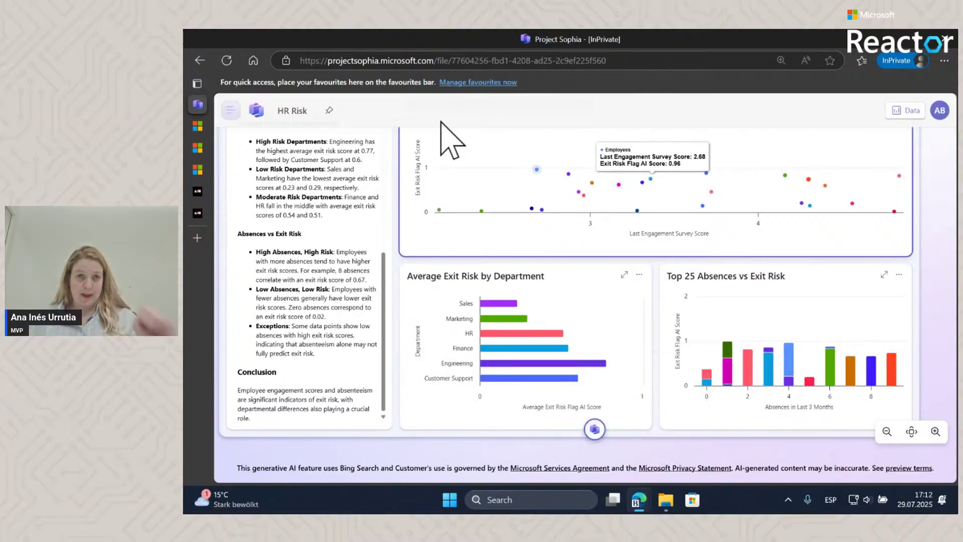
left_click(236, 112)
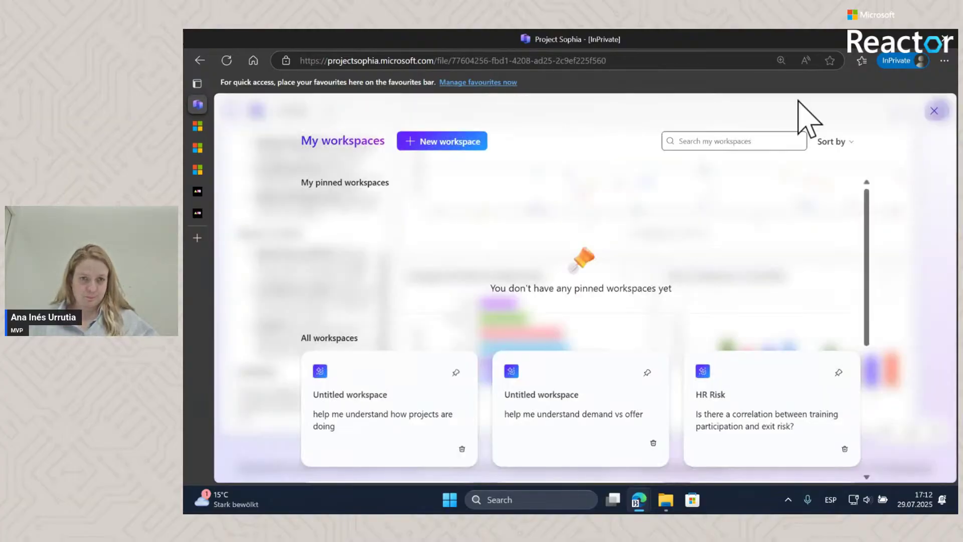
left_click(450, 153)
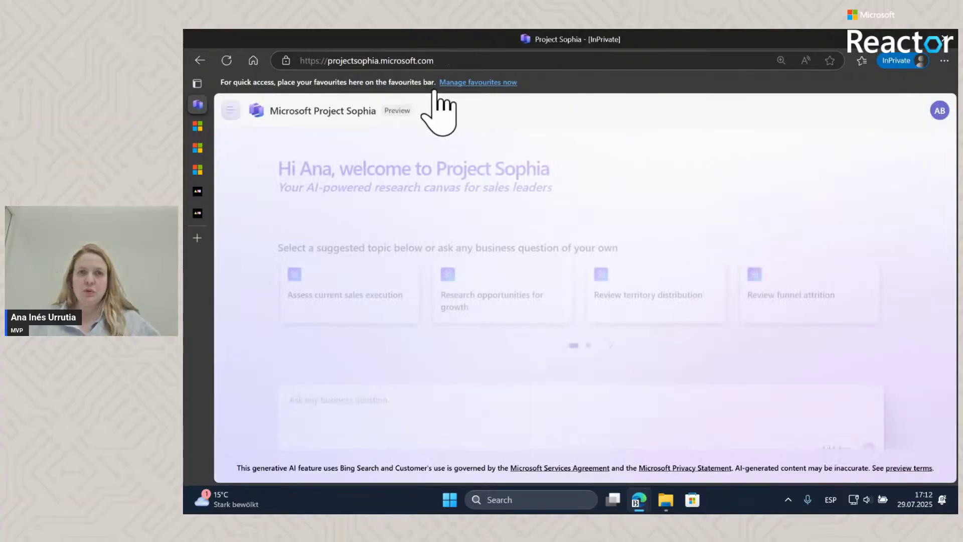
scroll(599, 305, "down", 1)
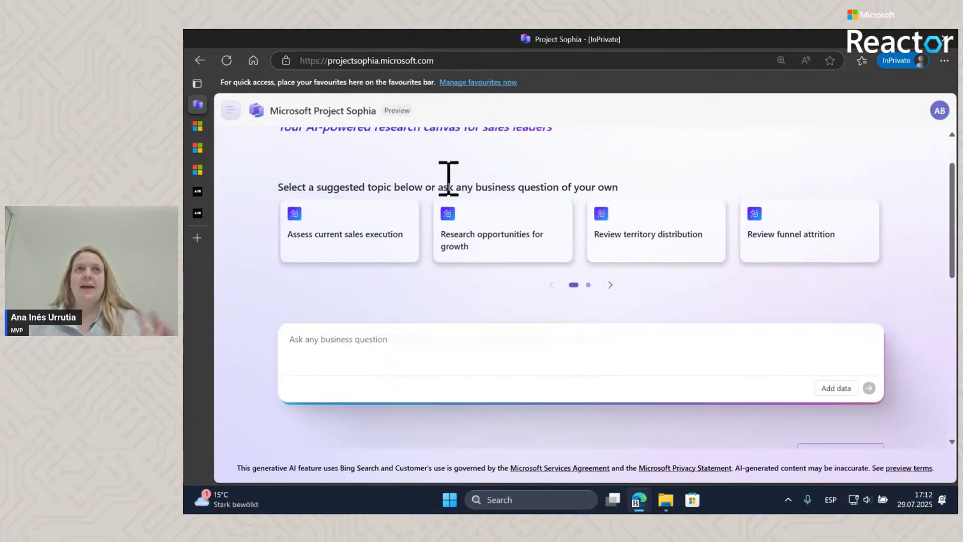
key("alt+Tab")
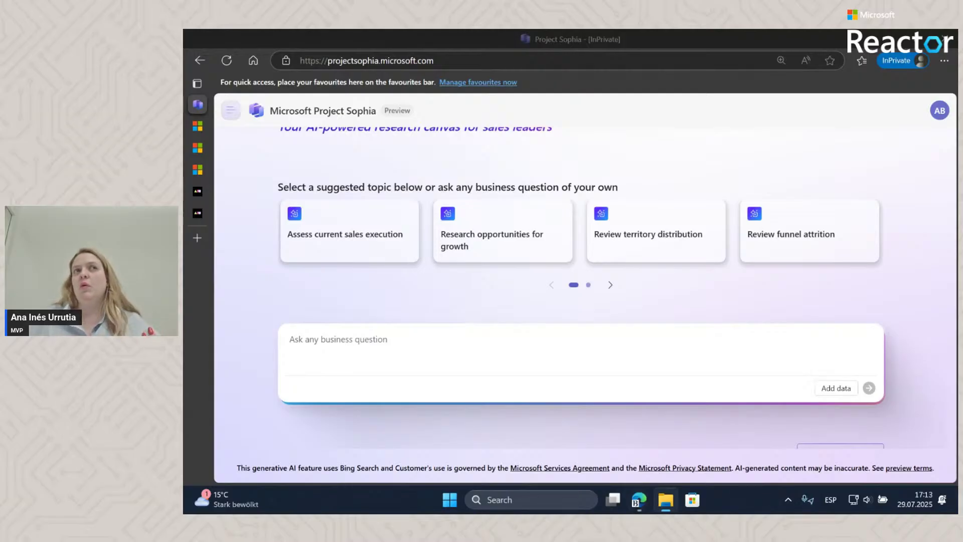
Attach Sales_Pipeline_Demo.xlsx and submit the question "Please tell me what are the opportunities I have to work the most to win them in the short term"
left_click_drag(797, 60, 552, 354)
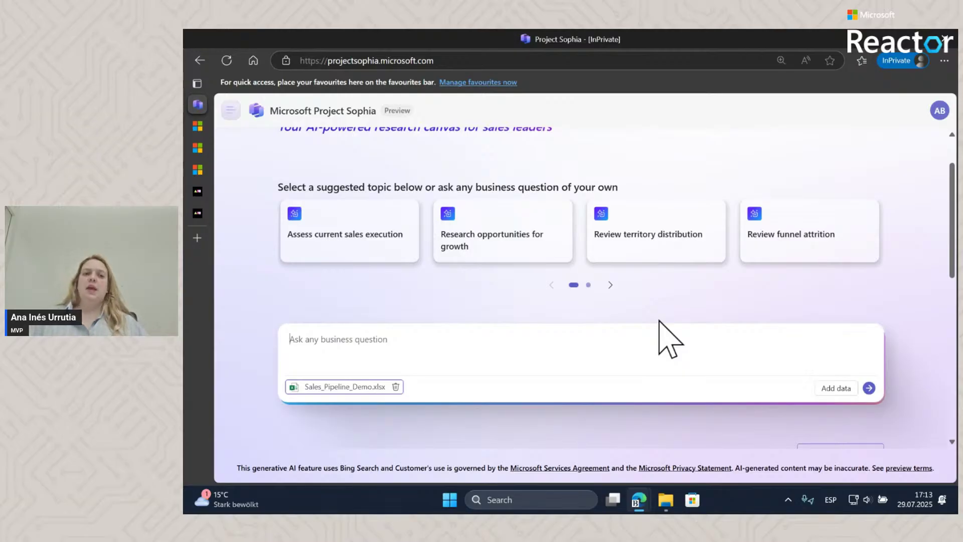
type("P")
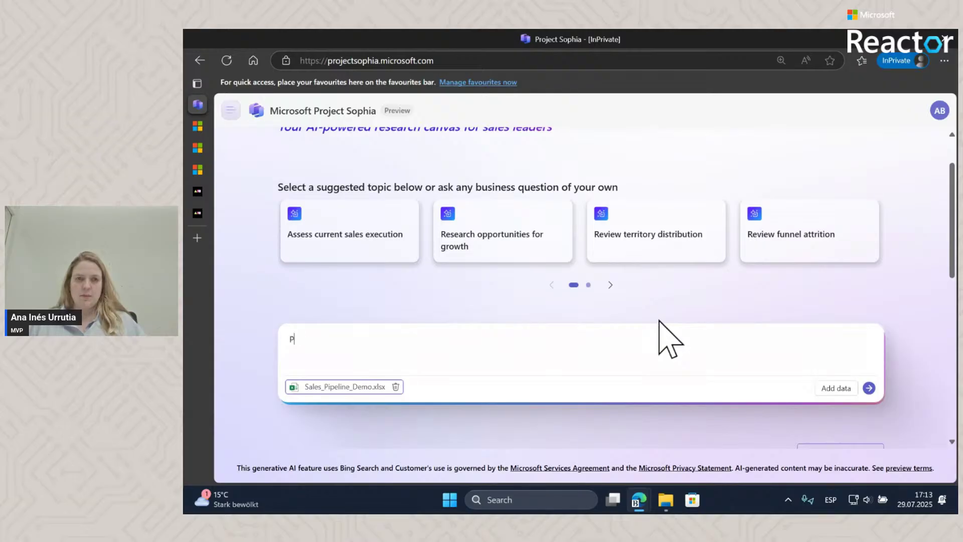
type("lease tell me w")
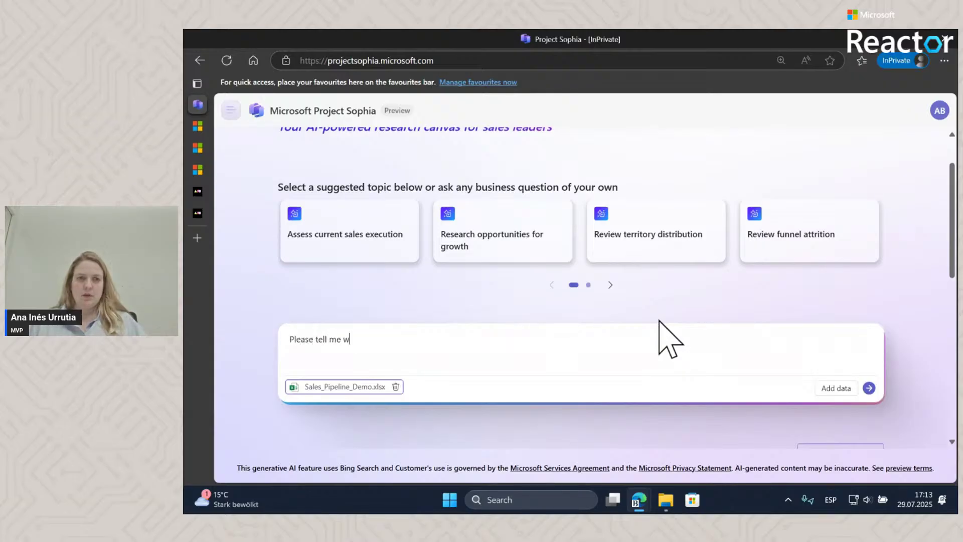
type("hat are the oppo")
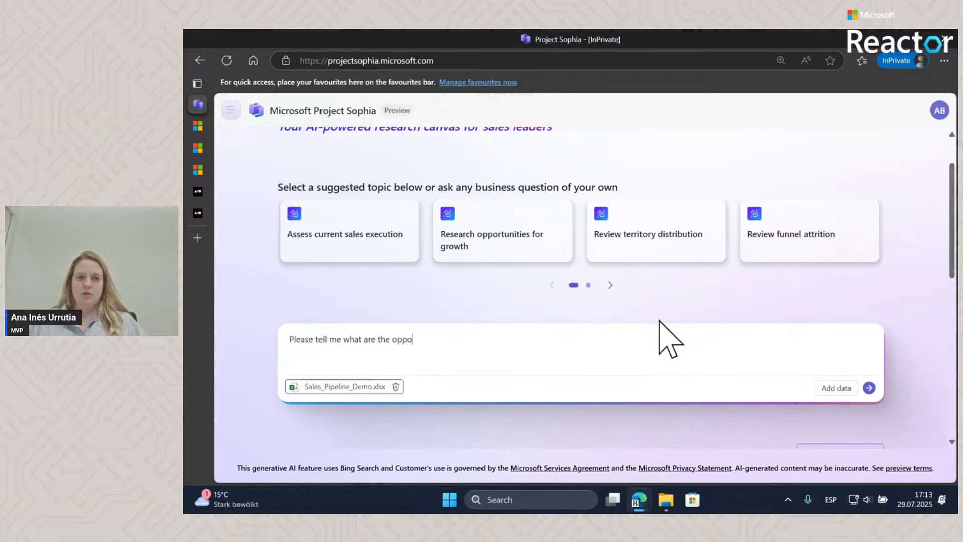
type("rtunities I have")
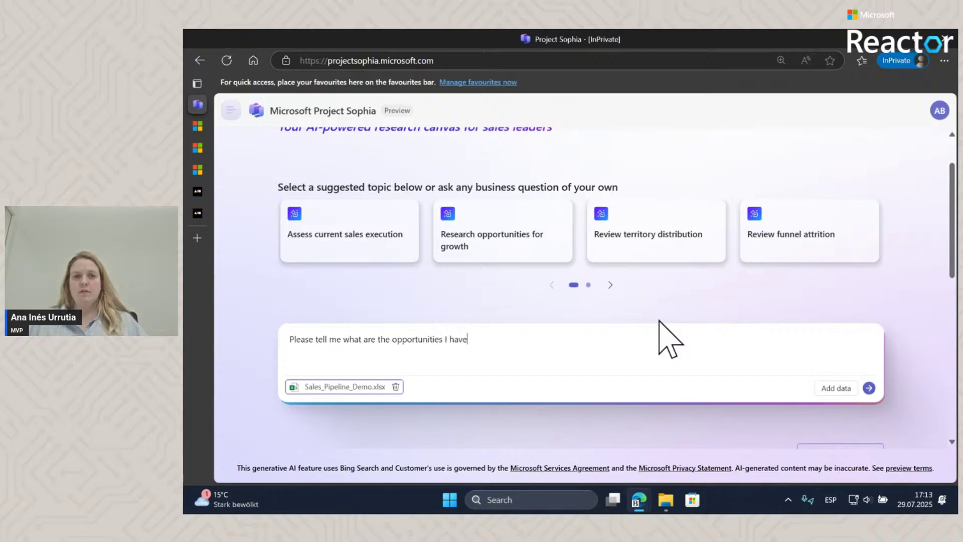
type(" to work the most to")
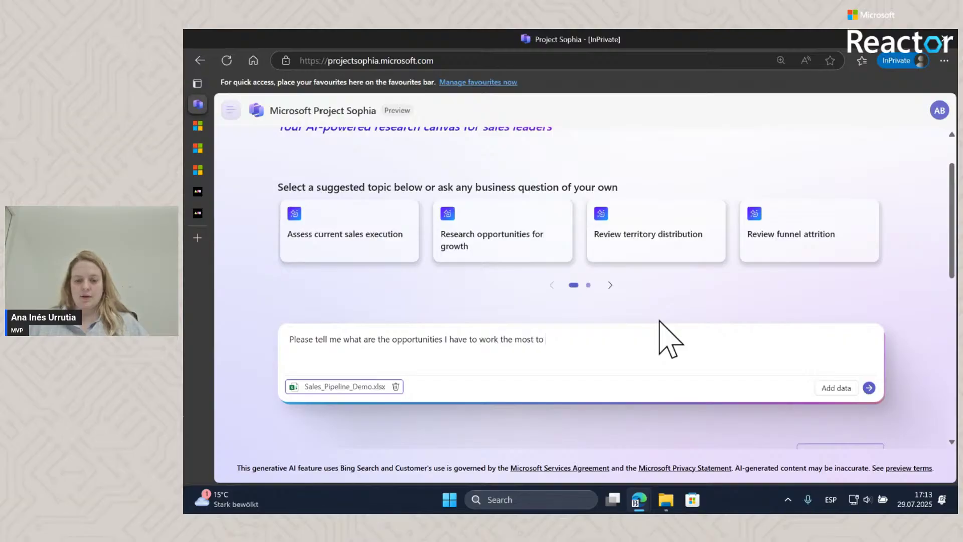
type(" win them in")
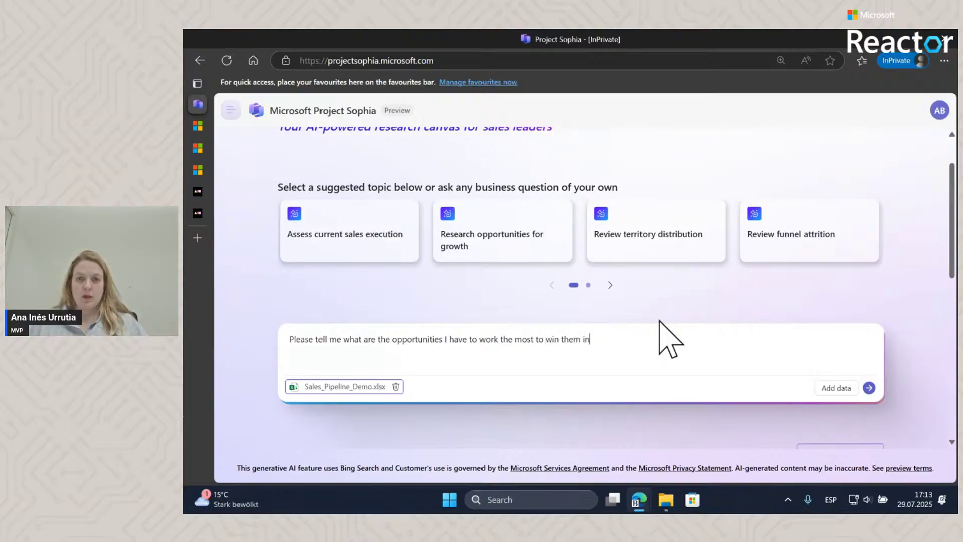
type(" the short term")
key("shift+Return")
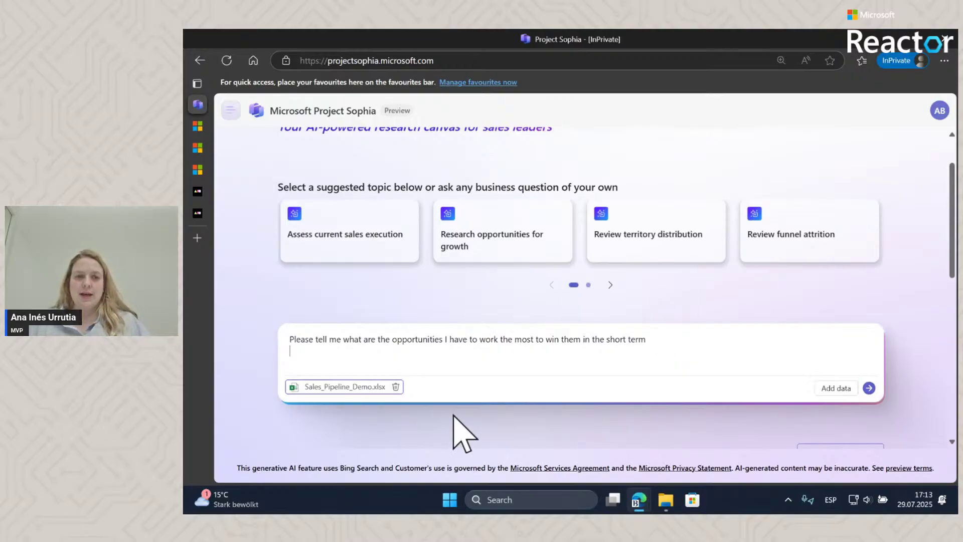
left_click(869, 387)
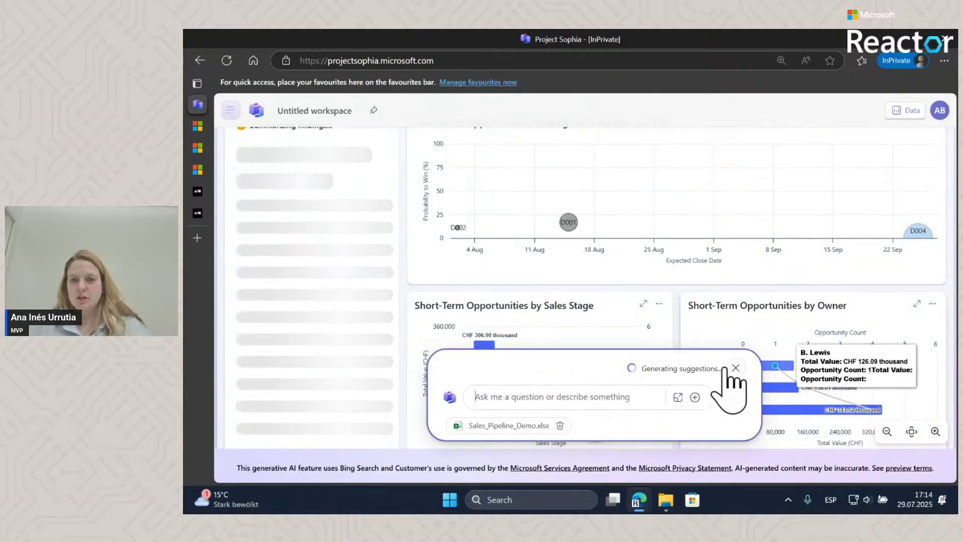
Show the agents' work behind the short-term opportunities analysis and read the Planner Agent's high-level plan
left_click(887, 431)
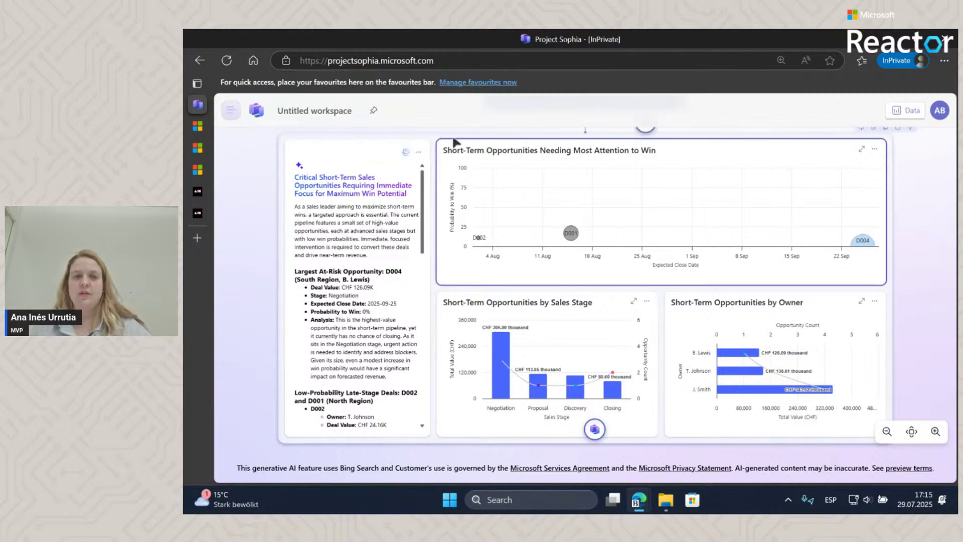
left_click(387, 155)
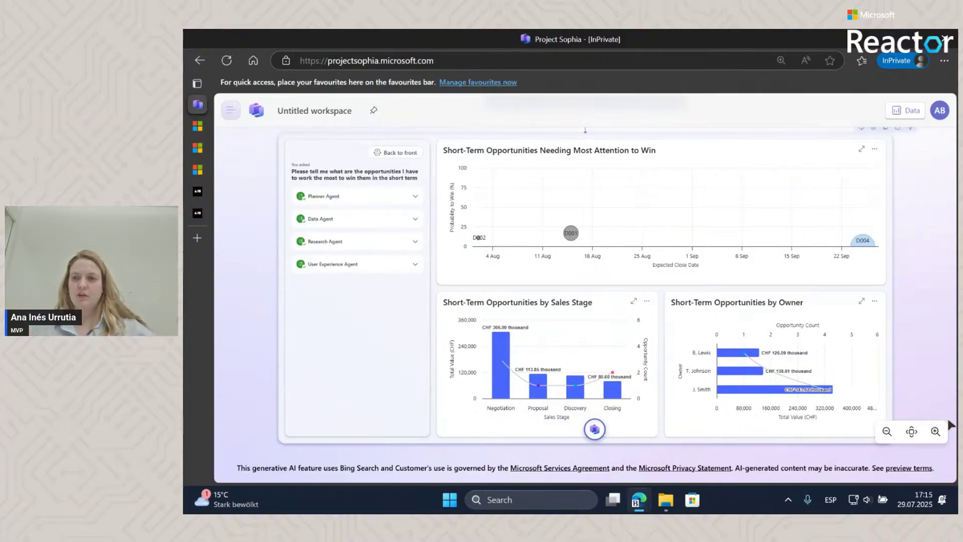
left_click(942, 435)
left_click(943, 436)
left_click_drag(311, 318, 395, 357)
left_click(415, 217)
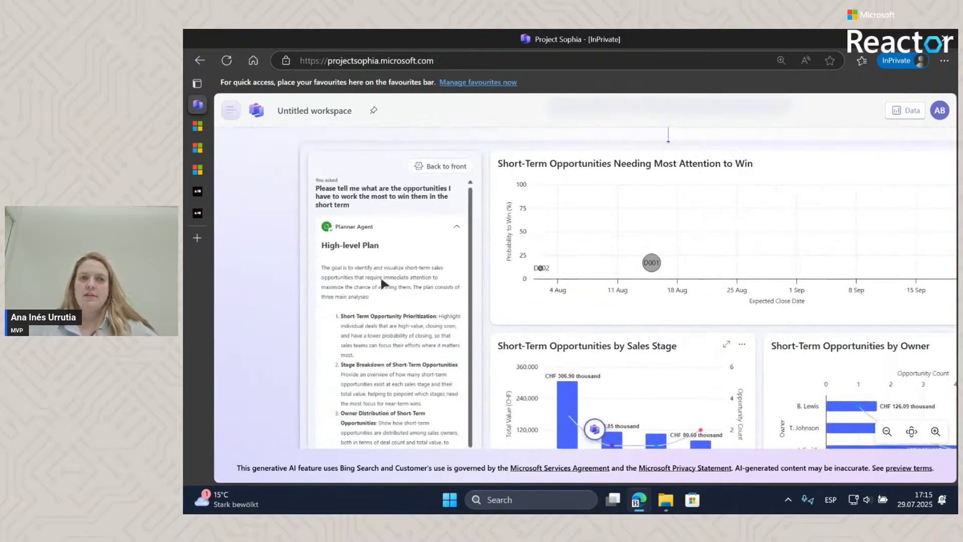
scroll(397, 300, "down", 1)
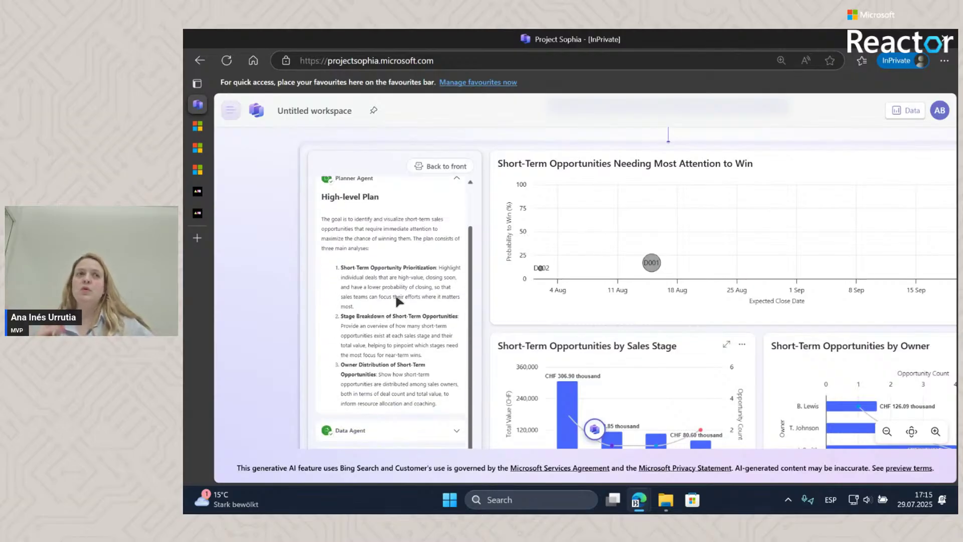
scroll(373, 281, "up", 1)
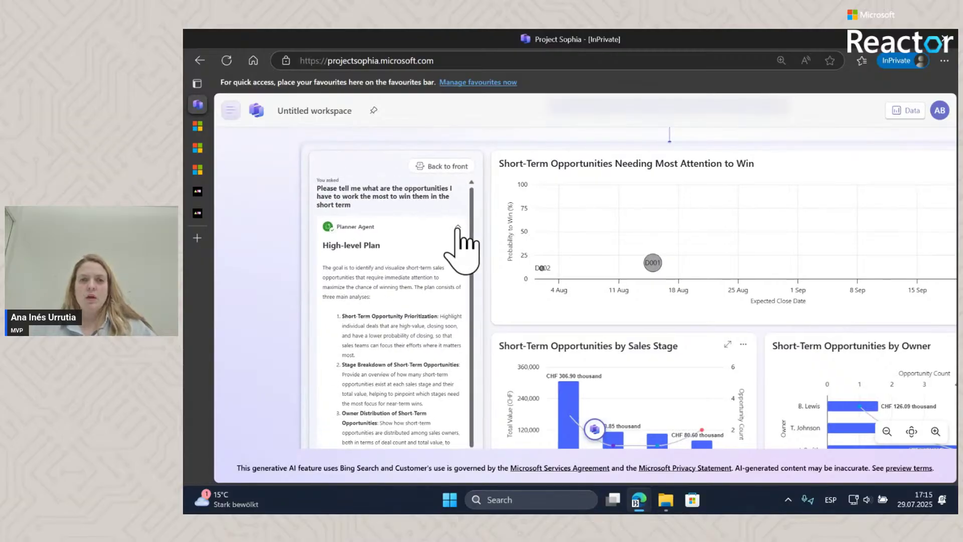
left_click(458, 226)
Review the Data Agent's data sources, including the columns used and the filters applied to all analyses
left_click(385, 253)
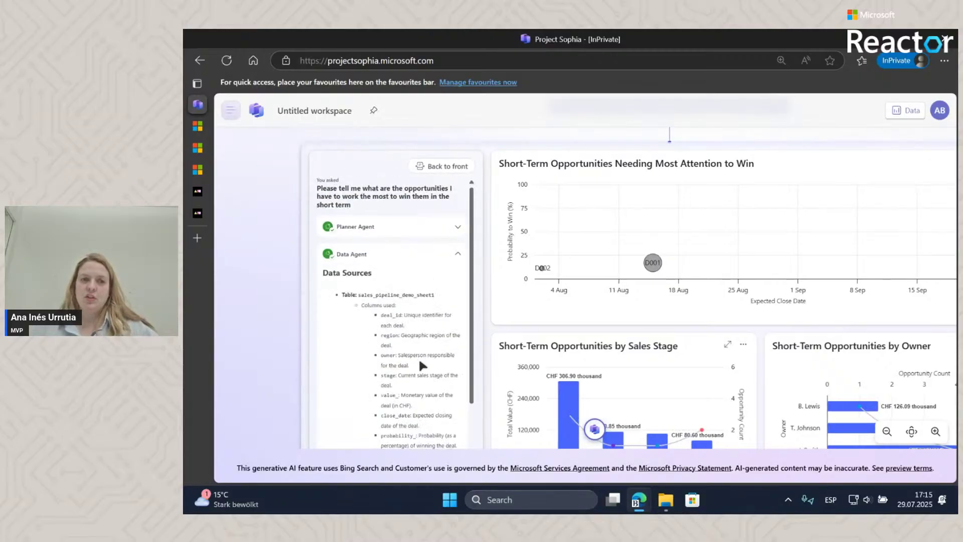
scroll(419, 357, "down", 1)
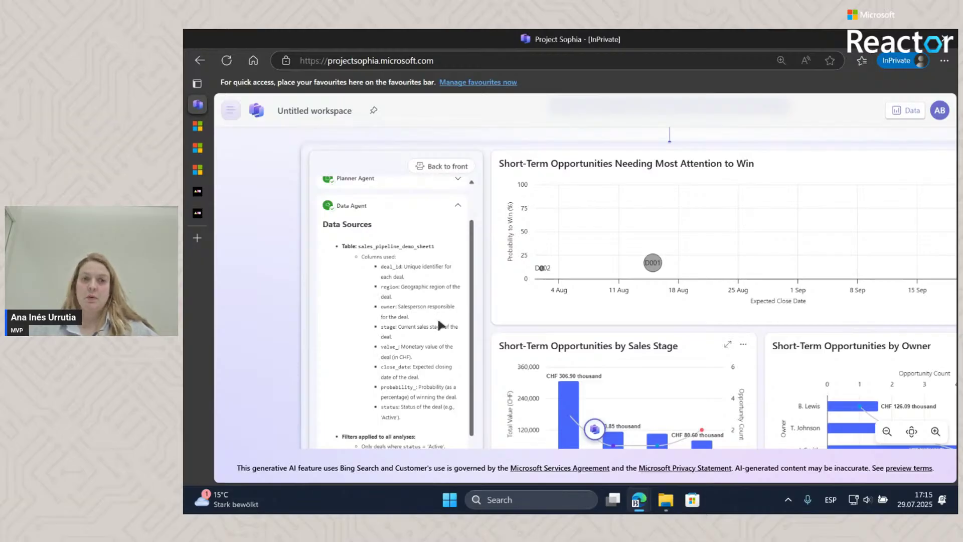
scroll(438, 322, "down", 1)
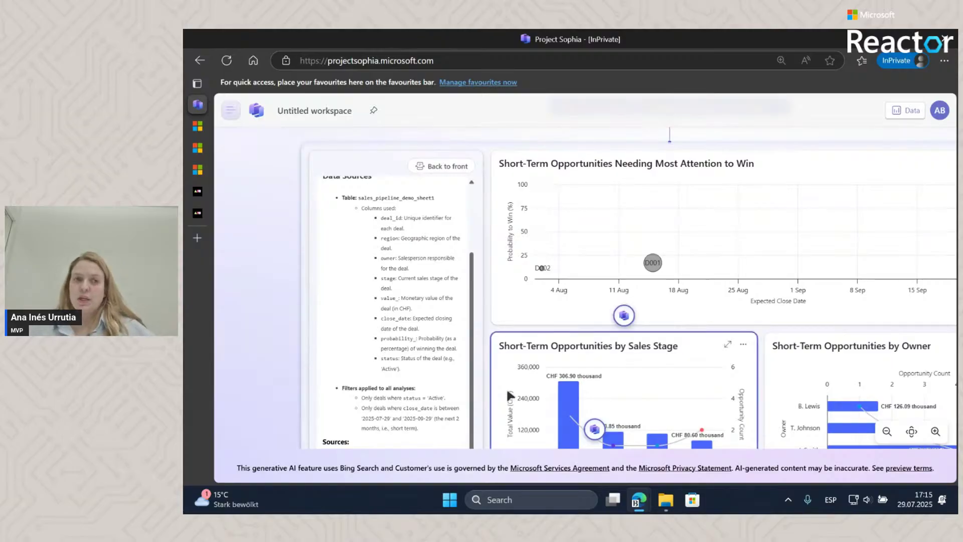
scroll(427, 281, "up", 2)
scroll(426, 276, "up", 3)
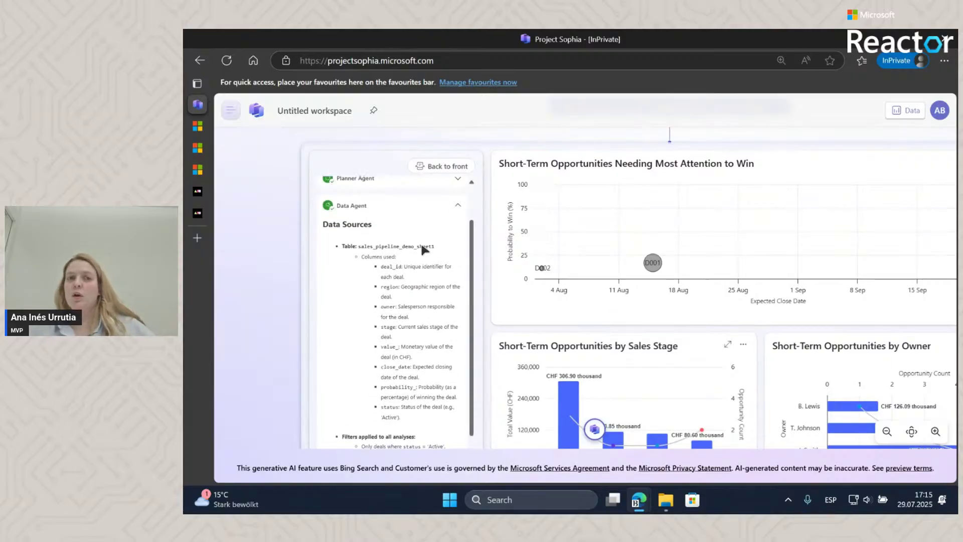
left_click(442, 210)
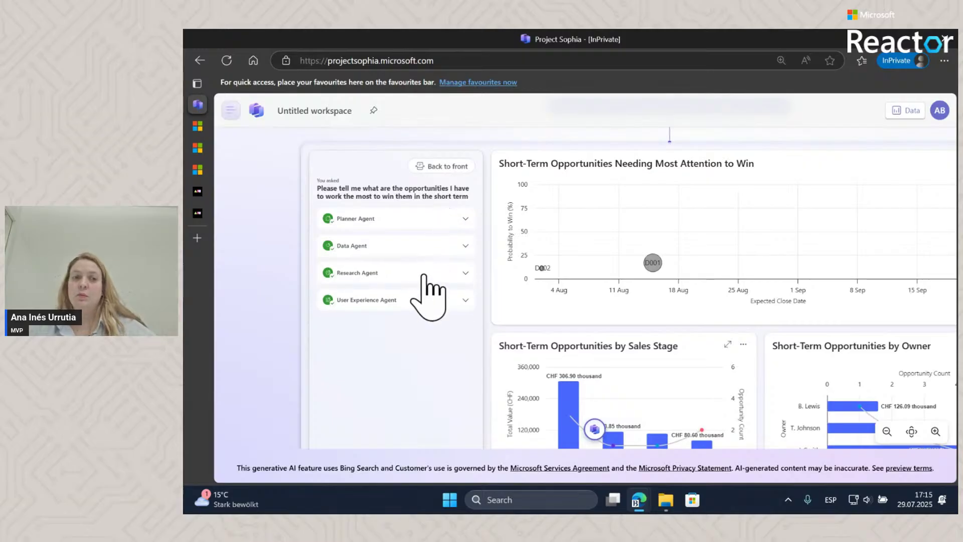
Read the Research Agent's notes on how the short-term opportunity prioritization and stage breakdown were prepared
left_click(426, 273)
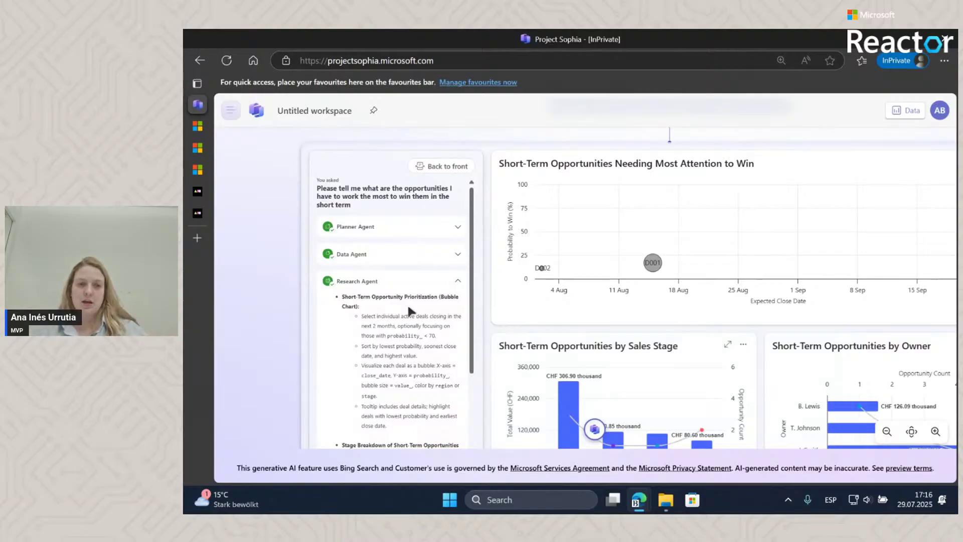
scroll(399, 395, "down", 2)
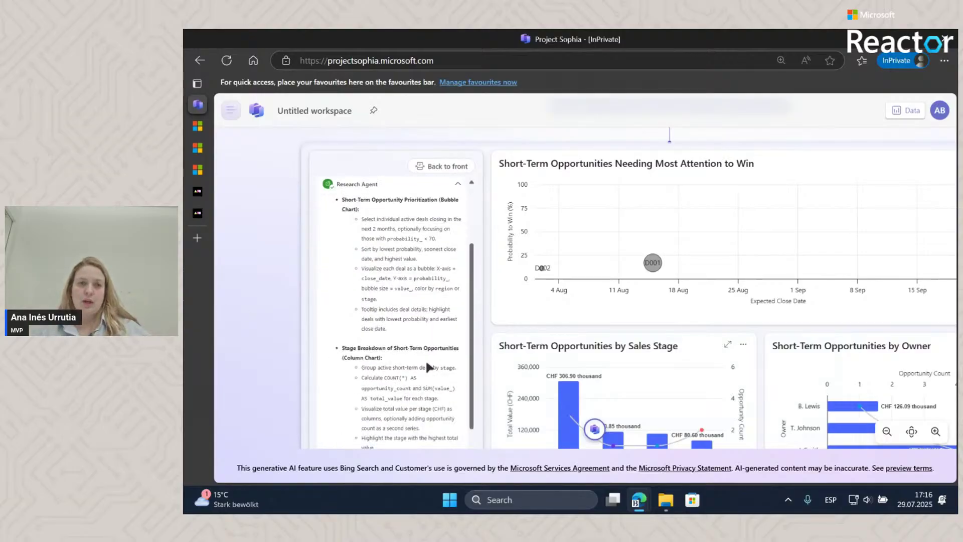
left_click(457, 184)
Read the User Experience Agent's explanation of the charts, and return the card to its summary of findings
left_click(400, 302)
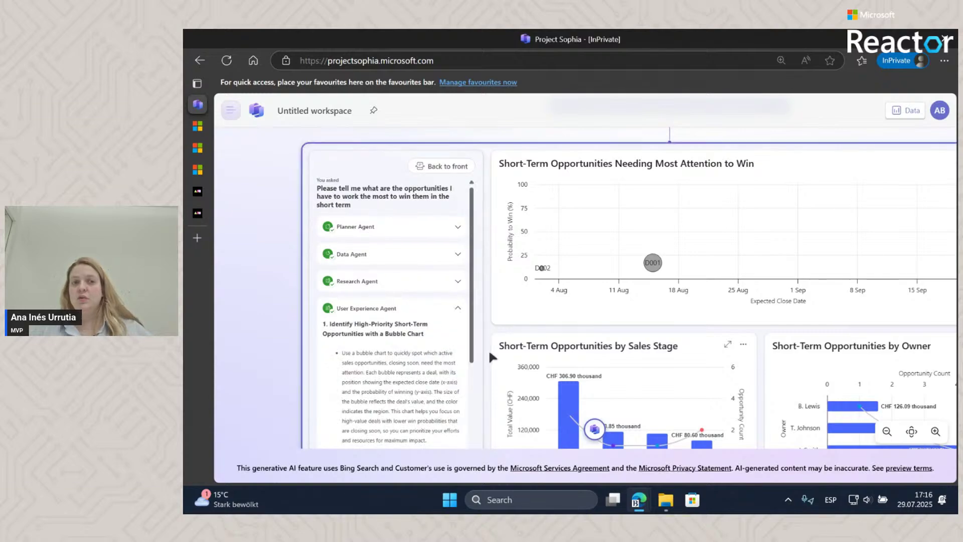
scroll(400, 319, "down", 1)
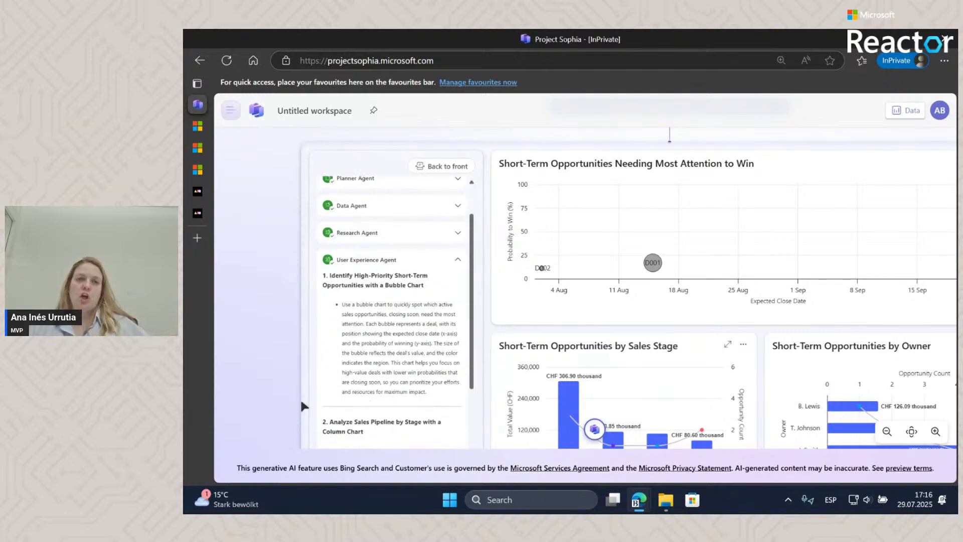
scroll(405, 404, "down", 3)
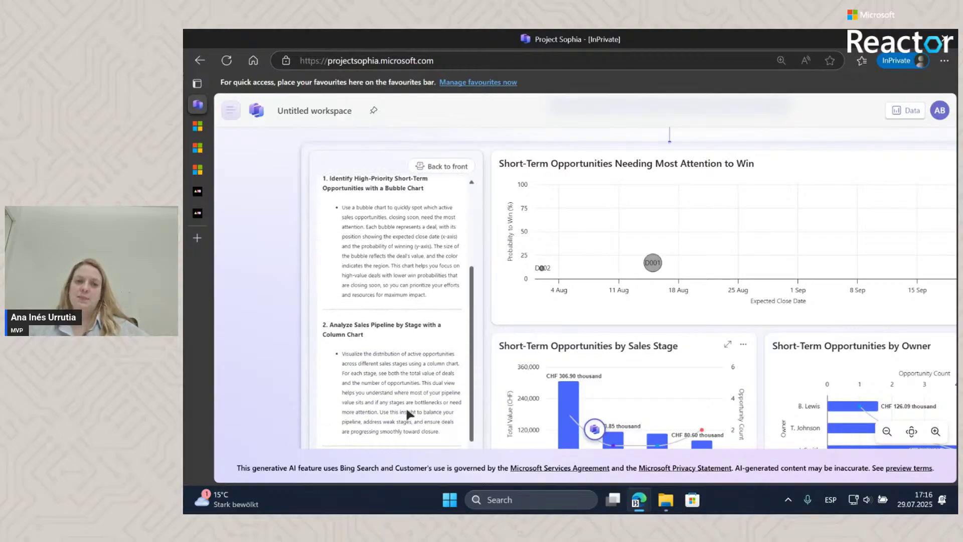
scroll(411, 408, "down", 1)
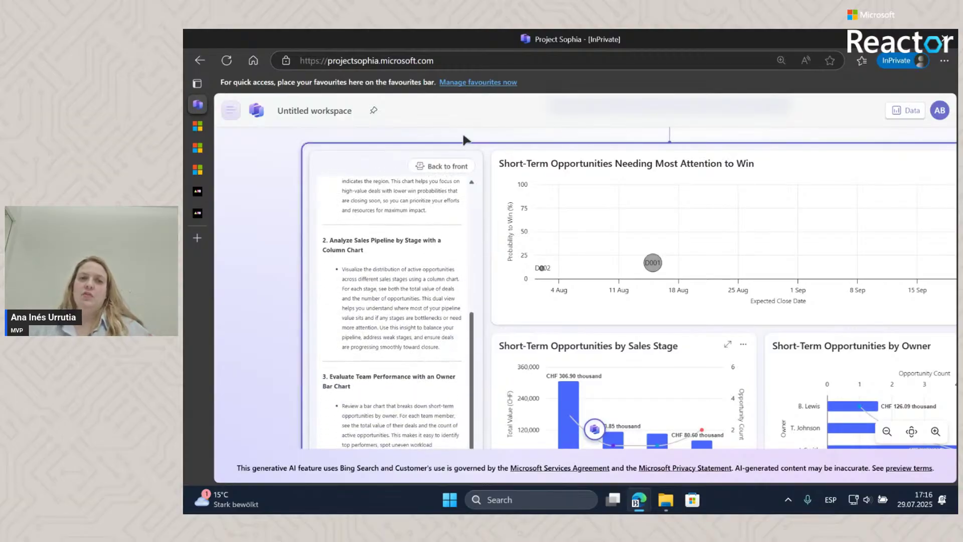
scroll(446, 306, "up", 5)
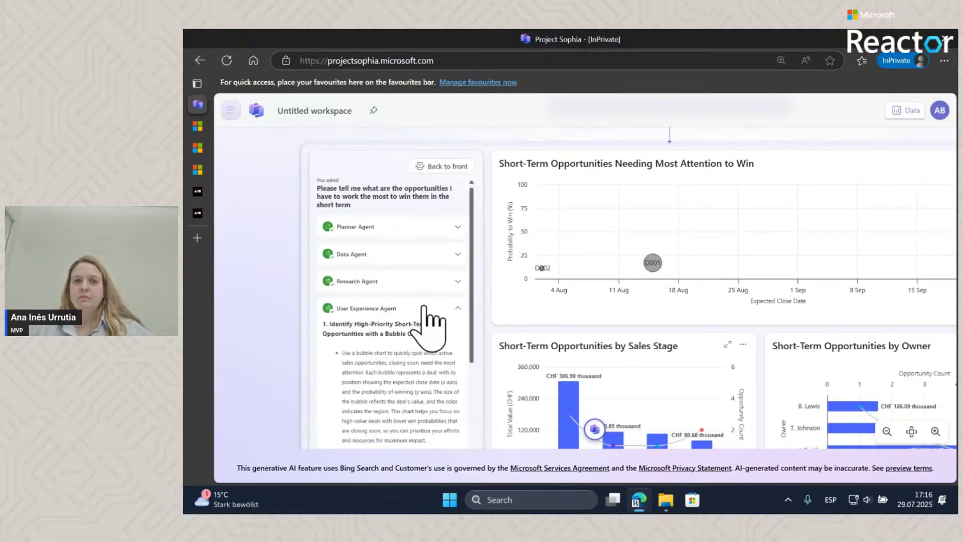
left_click(441, 171)
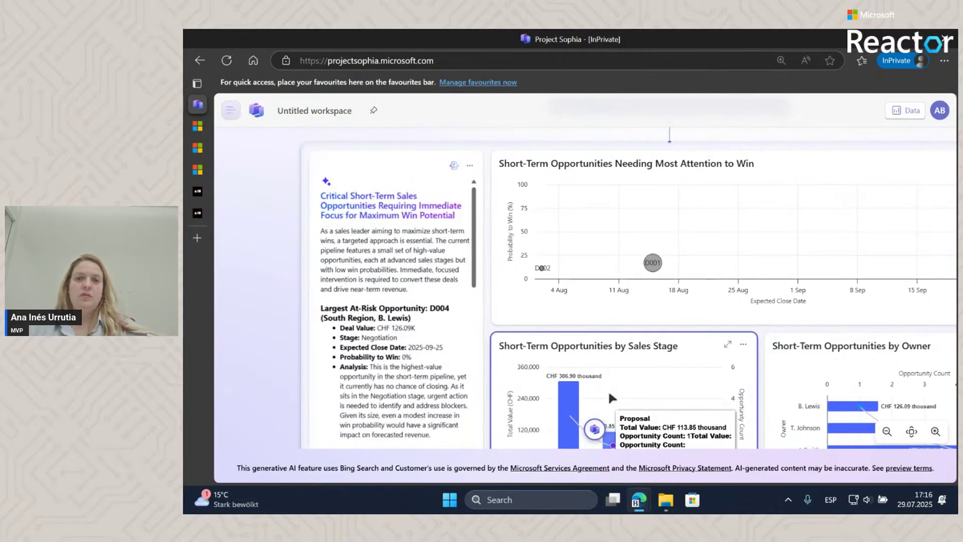
Examine the chart of short-term opportunities needing most attention to win, including the details of deal D001
scroll(652, 346, "right", 2)
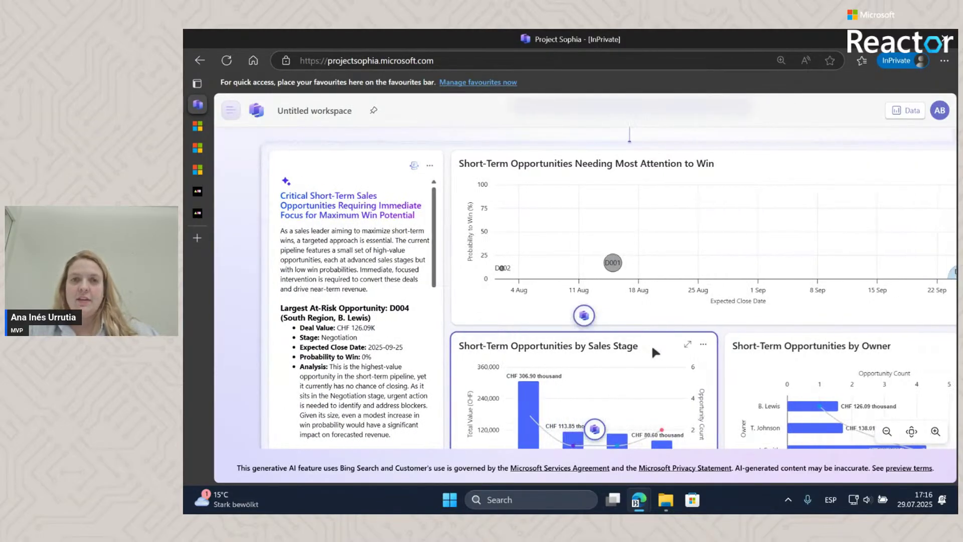
scroll(652, 348, "right", 1)
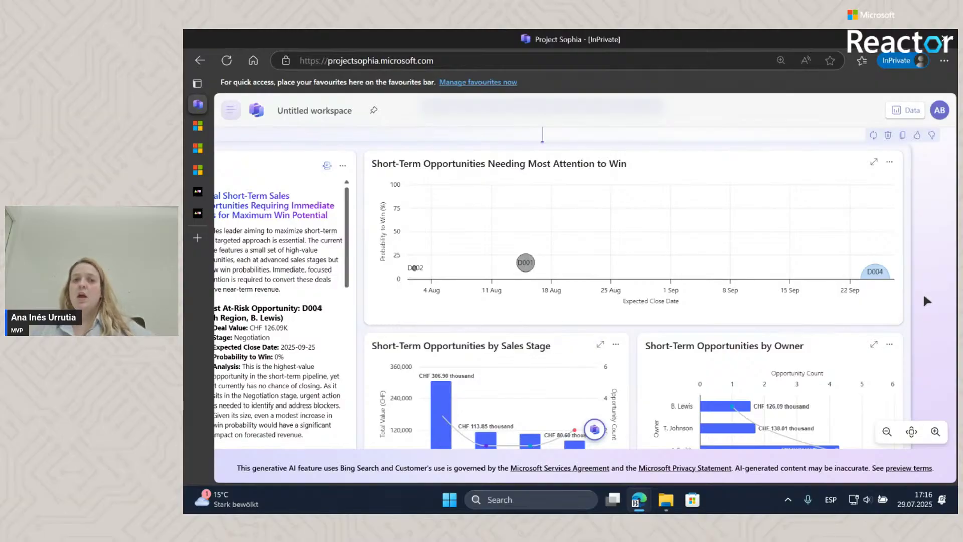
mouse_move(522, 264)
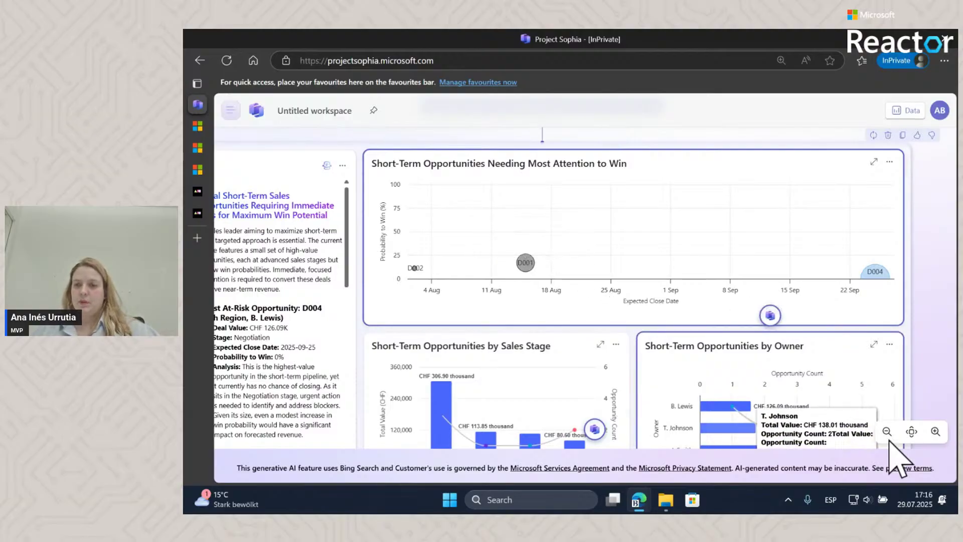
left_click(887, 434)
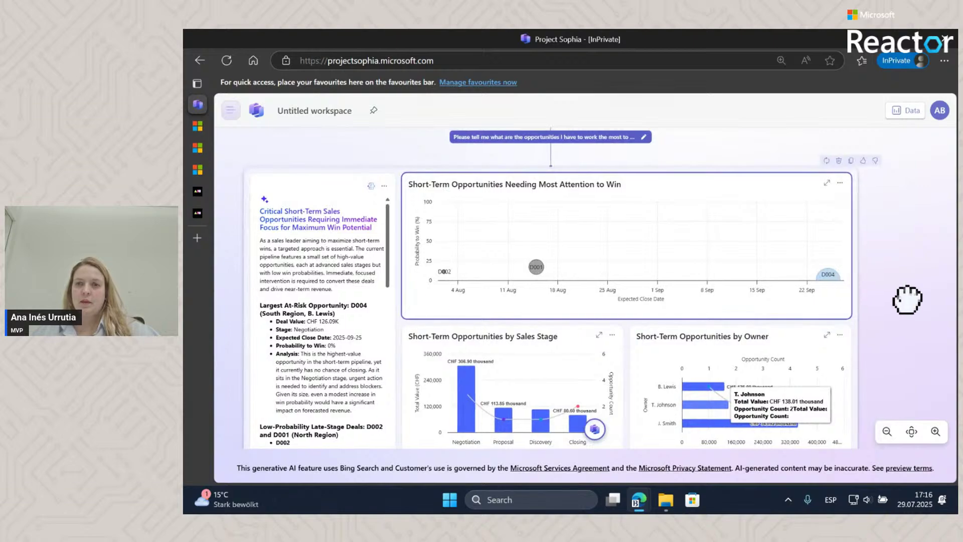
mouse_move(576, 264)
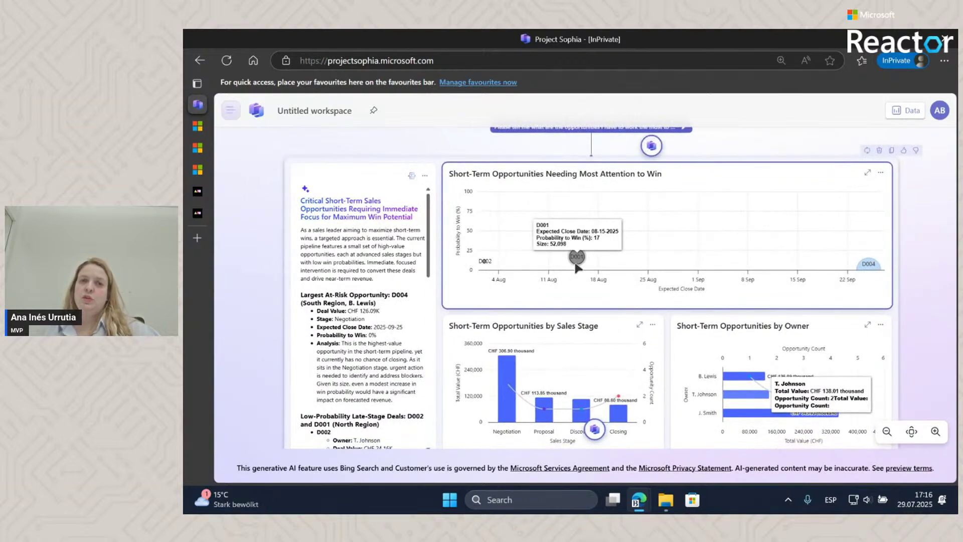
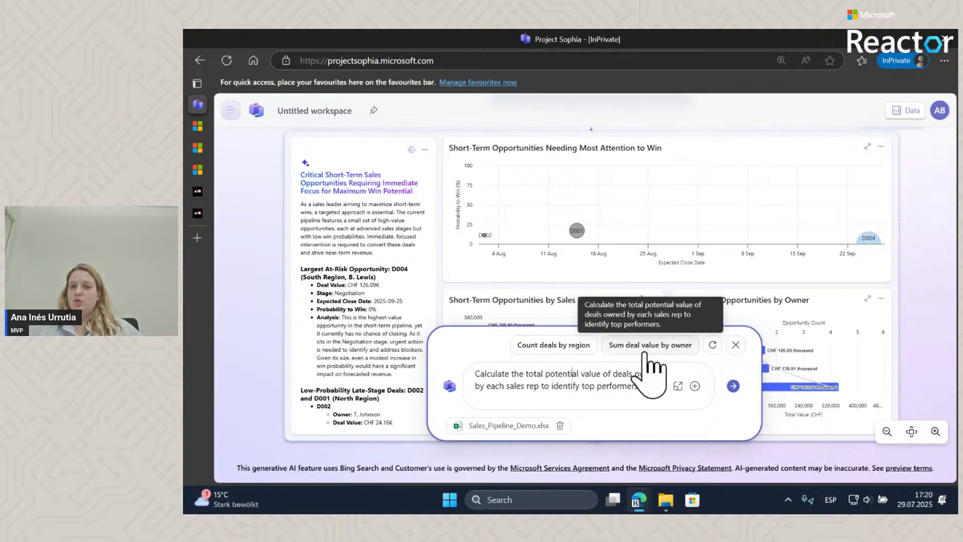
Submit the follow-up to calculate the total potential value of deals owned by each sales rep to identify top performers
left_click(733, 386)
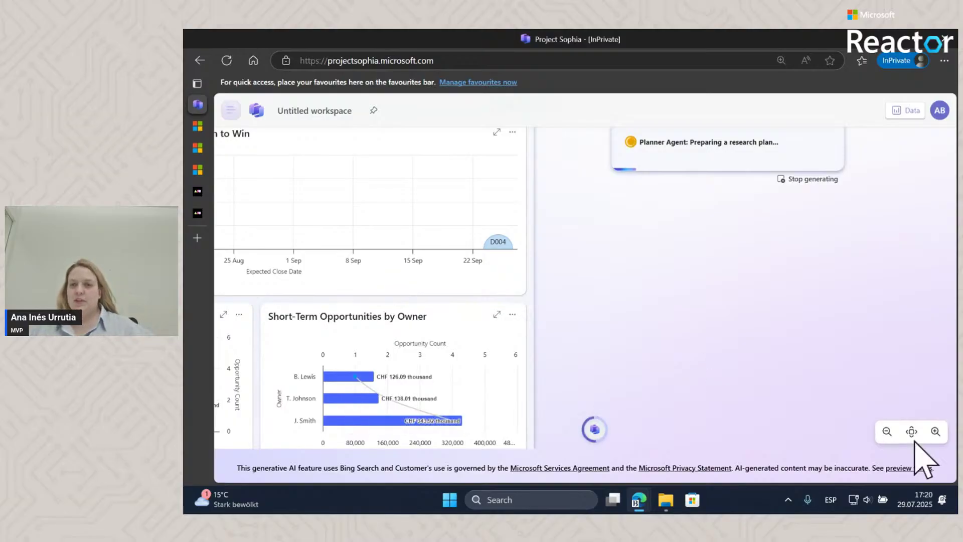
left_click_drag(827, 366, 733, 374)
left_click(886, 431)
left_click_drag(814, 296, 829, 316)
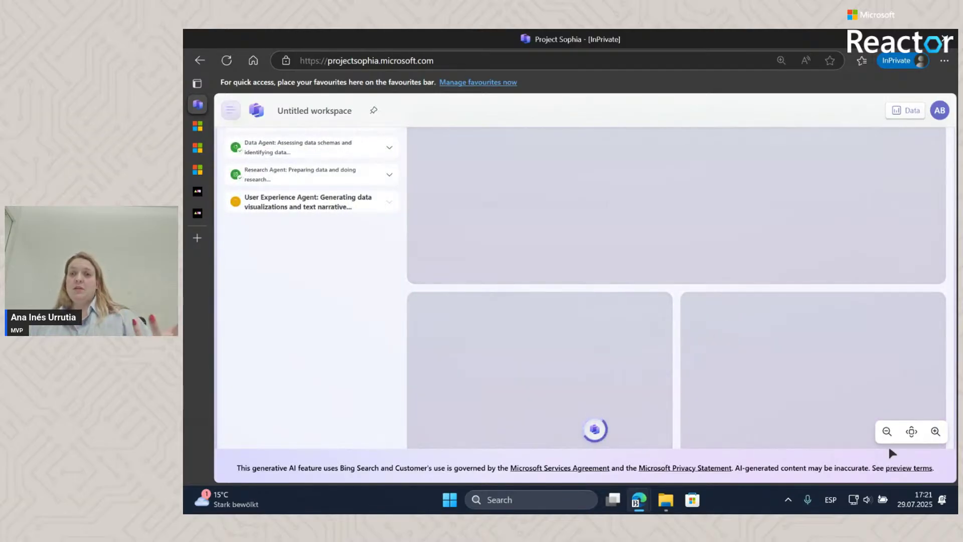
left_click(886, 431)
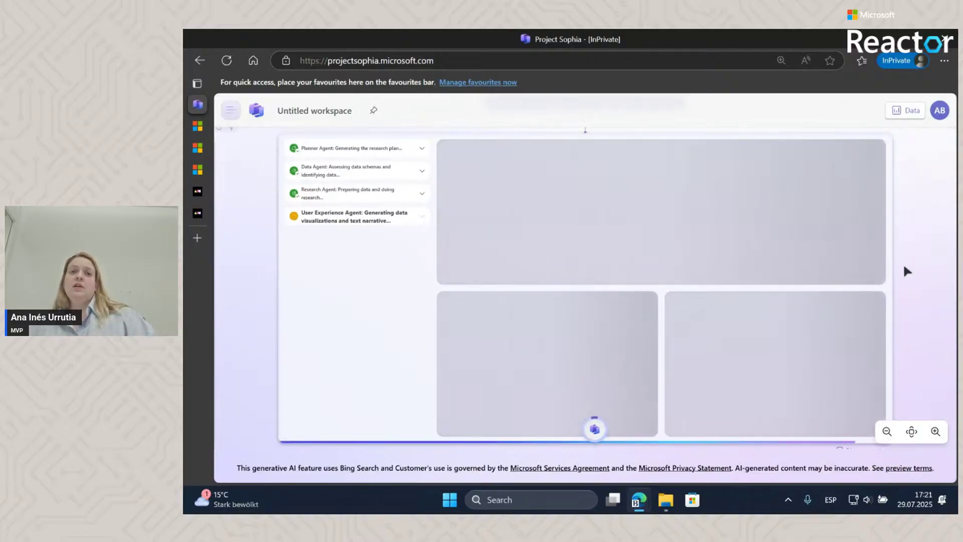
left_click_drag(916, 254, 911, 288)
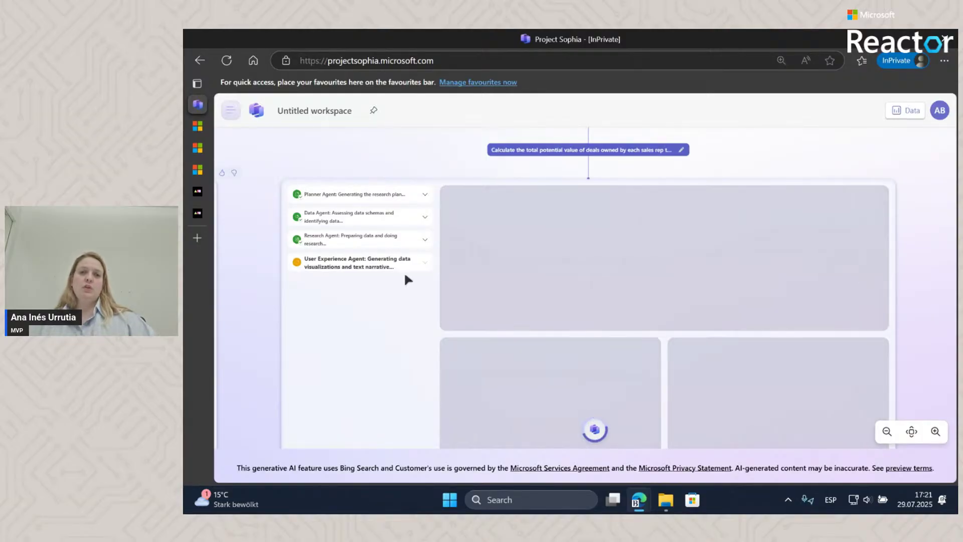
left_click_drag(241, 305, 436, 249)
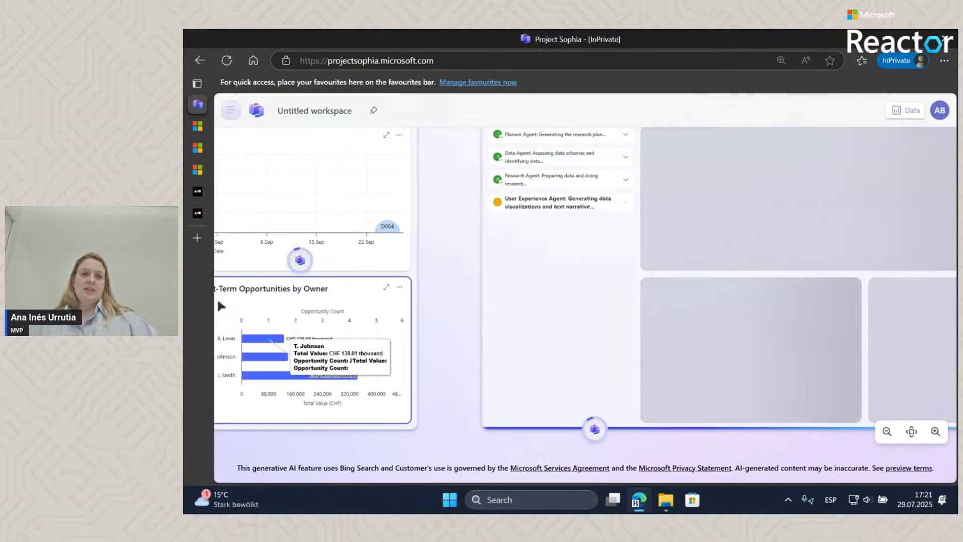
left_click_drag(453, 325, 492, 312)
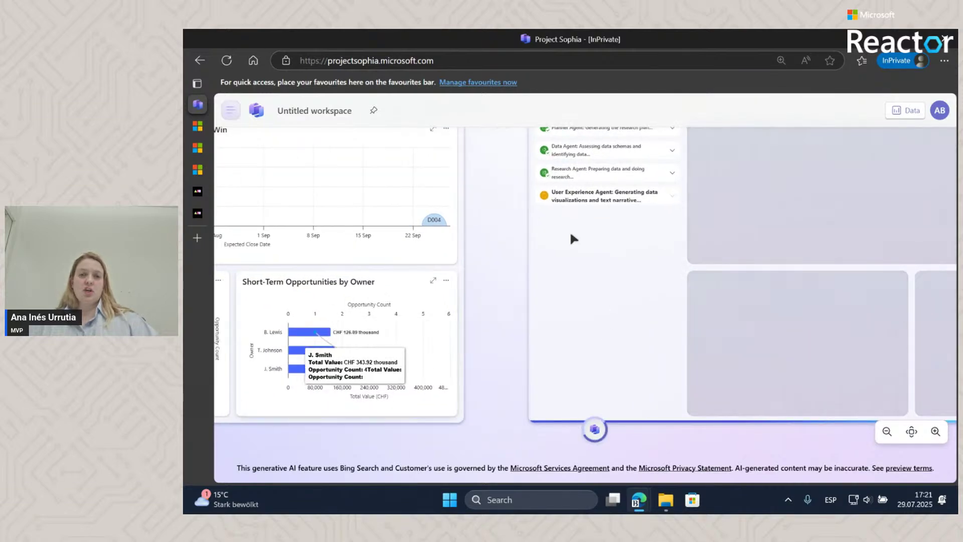
left_click_drag(511, 215, 267, 236)
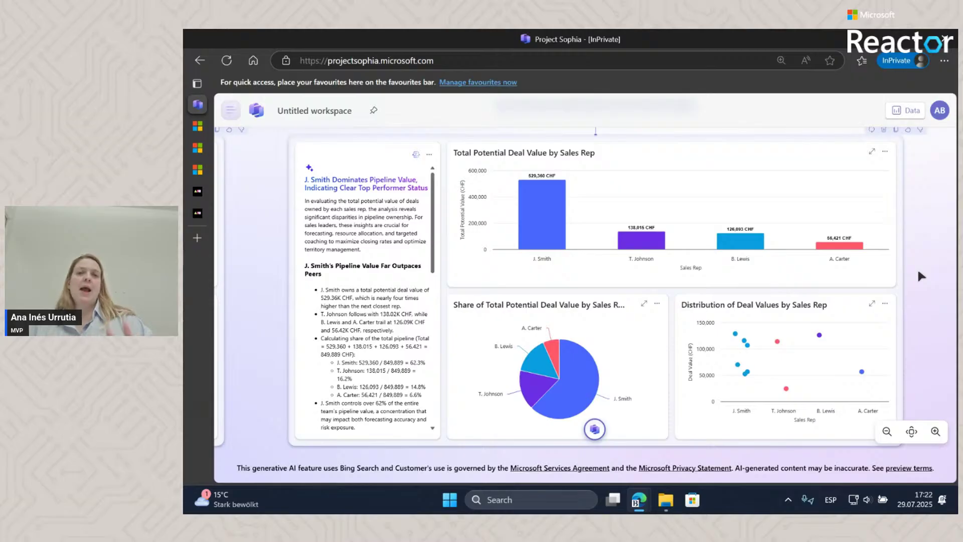
Read the written findings on total potential deal value by sales rep, comparing them with the previous card's Short-Term Opportunities by Owner chart
left_click_drag(935, 253, 942, 260)
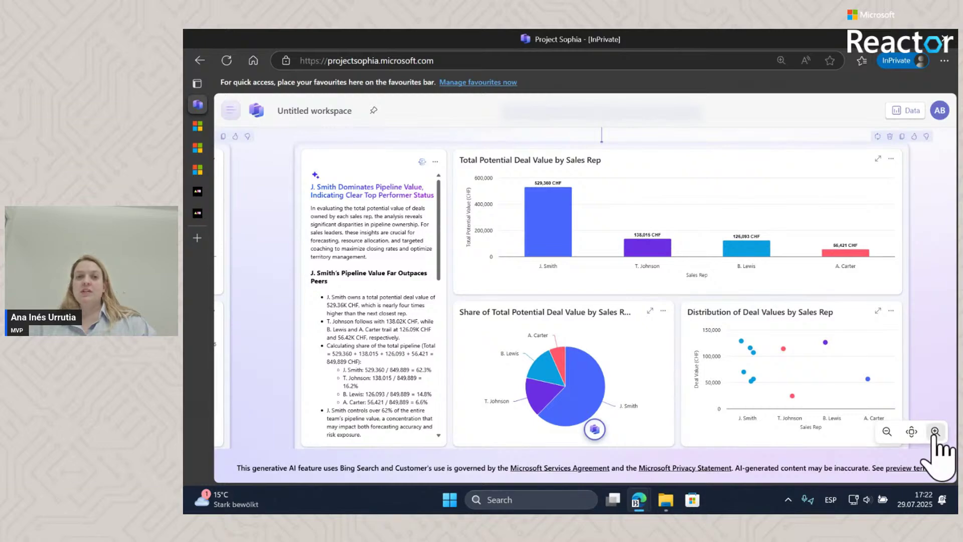
left_click(936, 431)
left_click_drag(910, 305, 853, 351)
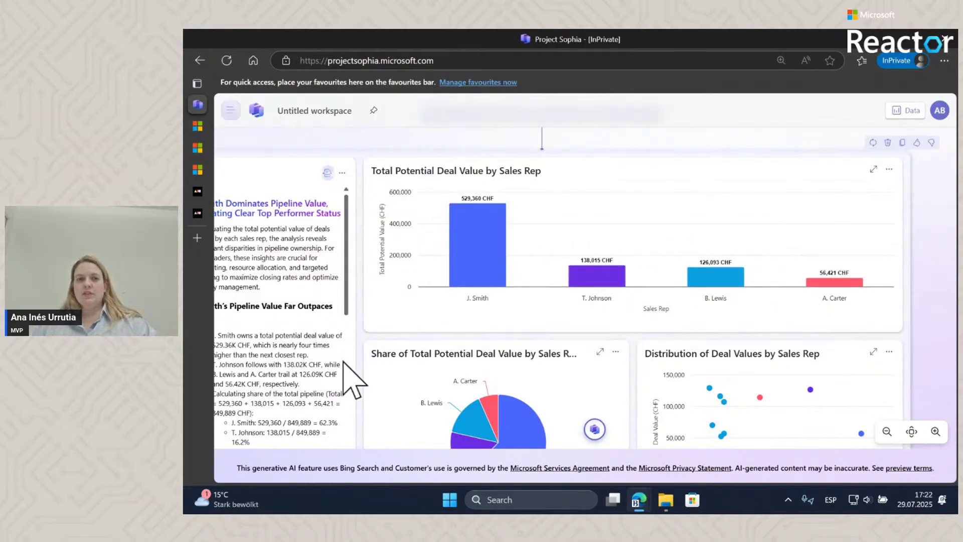
scroll(345, 357, "down", 10)
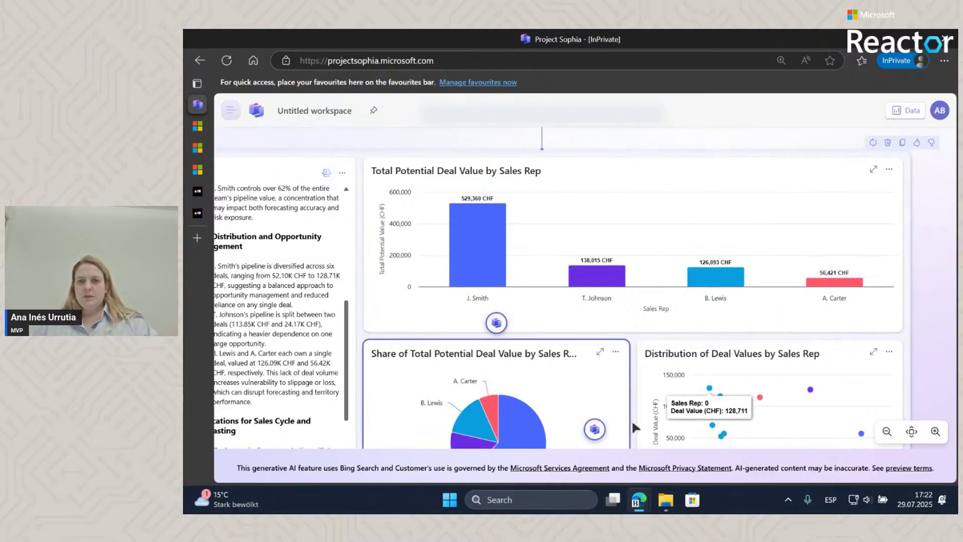
left_click(886, 432)
left_click(887, 432)
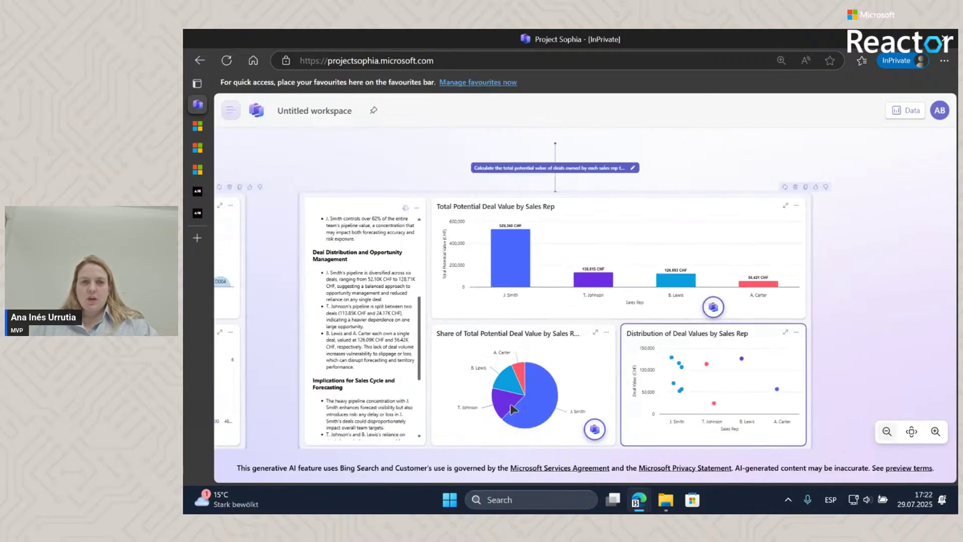
left_click_drag(287, 392, 569, 295)
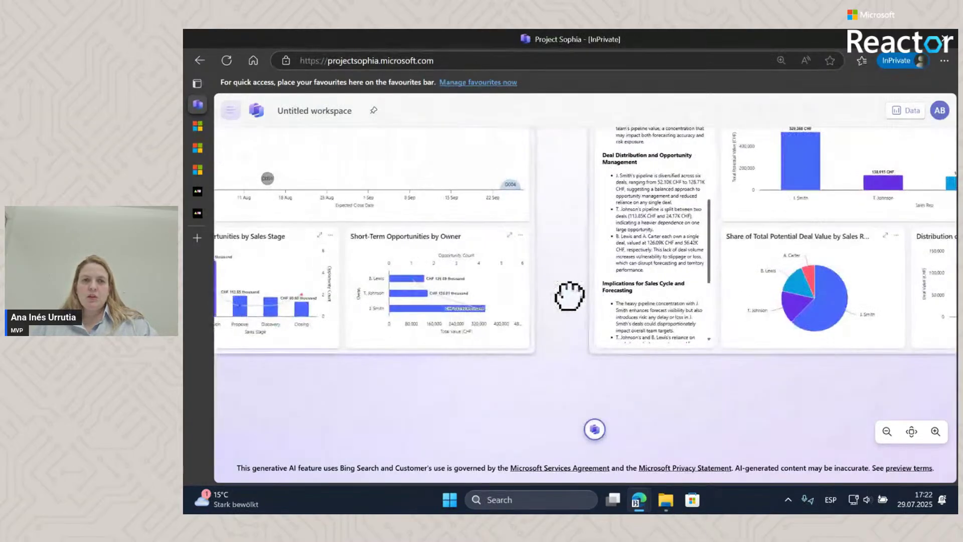
left_click_drag(528, 226, 331, 323)
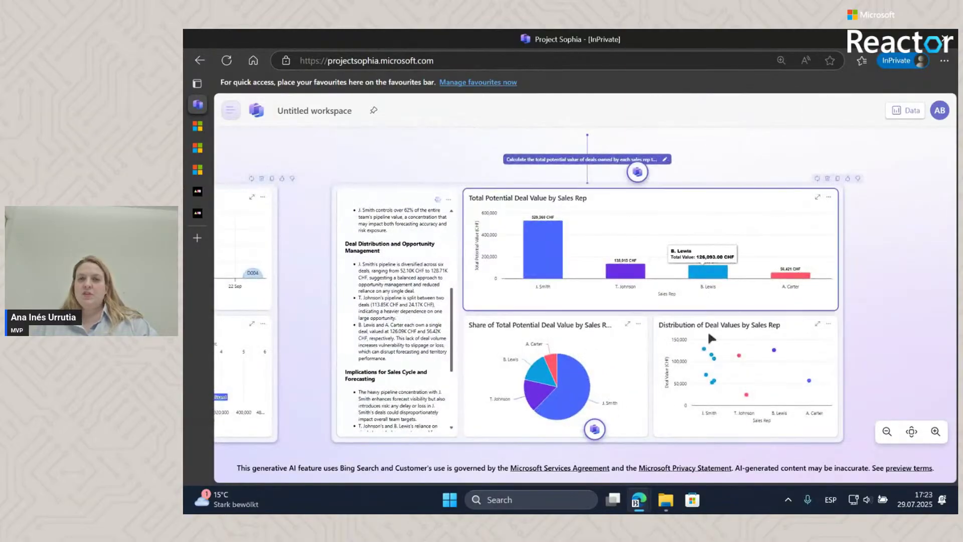
Examine the analysis card's charts of total potential deal value and each sales rep's share of it
left_click(936, 432)
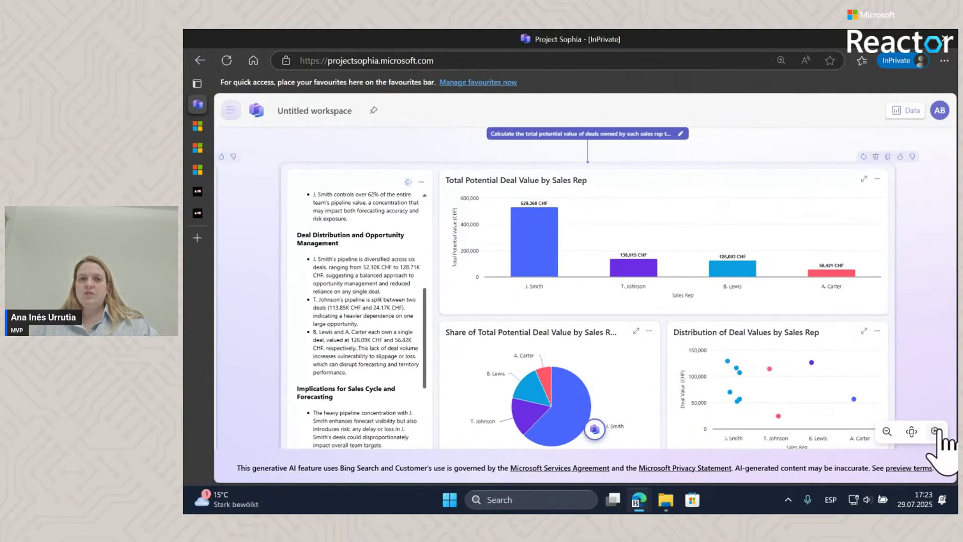
left_click(935, 432)
left_click(935, 433)
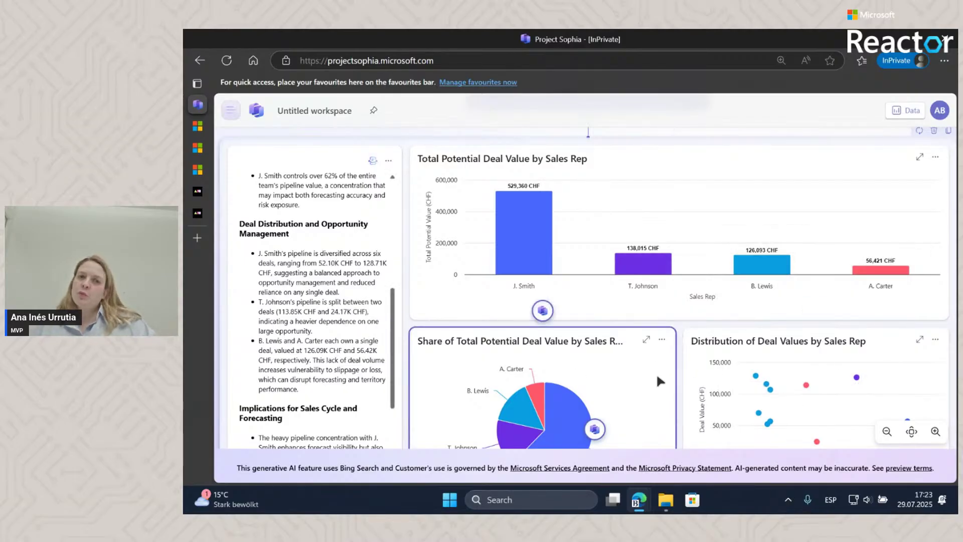
scroll(719, 342, "down", 1)
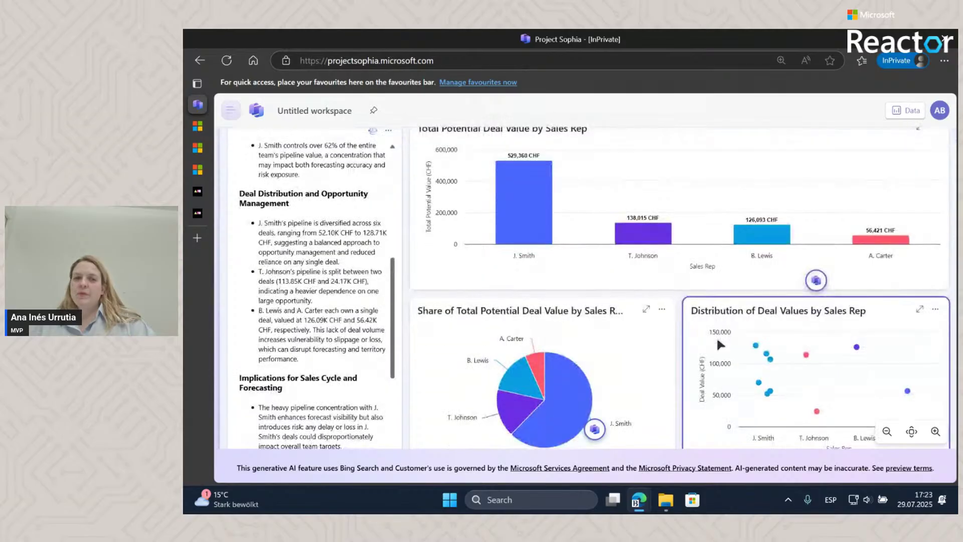
scroll(667, 311, "down", 1)
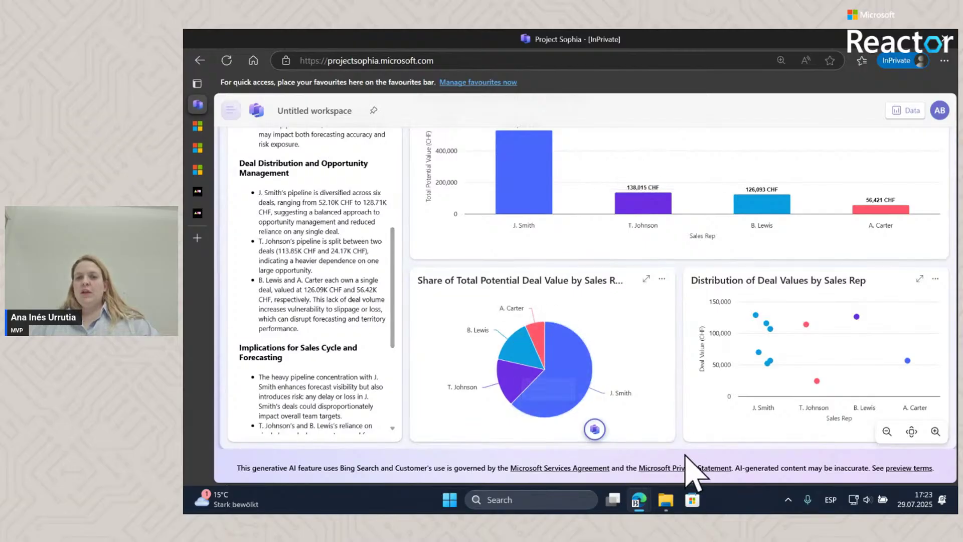
left_click_drag(633, 467, 692, 467)
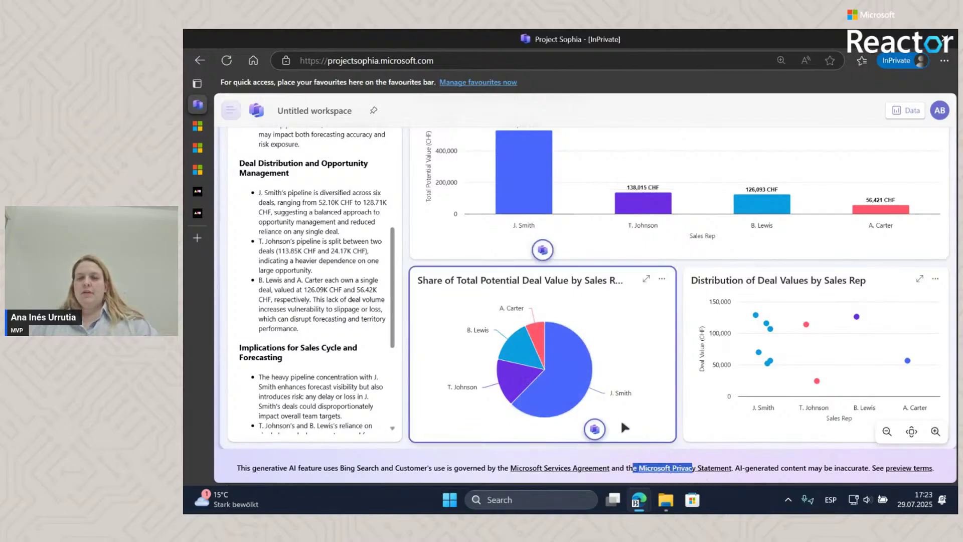
scroll(758, 408, "down", 1)
left_click_drag(777, 414, 621, 428)
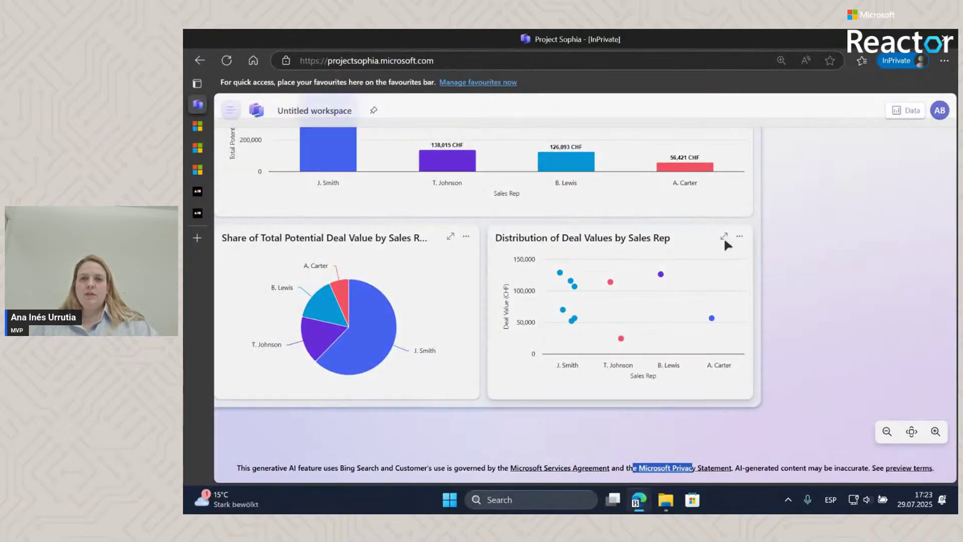
Enlarge the Distribution of Deal Values by Sales Rep chart, inspect individual deal values, and close the enlarged view
left_click(723, 236)
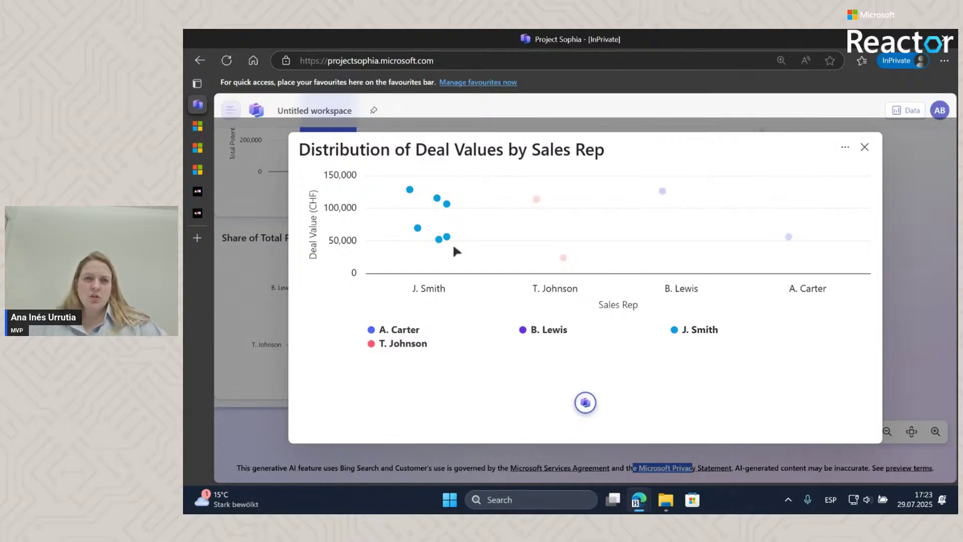
mouse_move(409, 193)
mouse_move(663, 193)
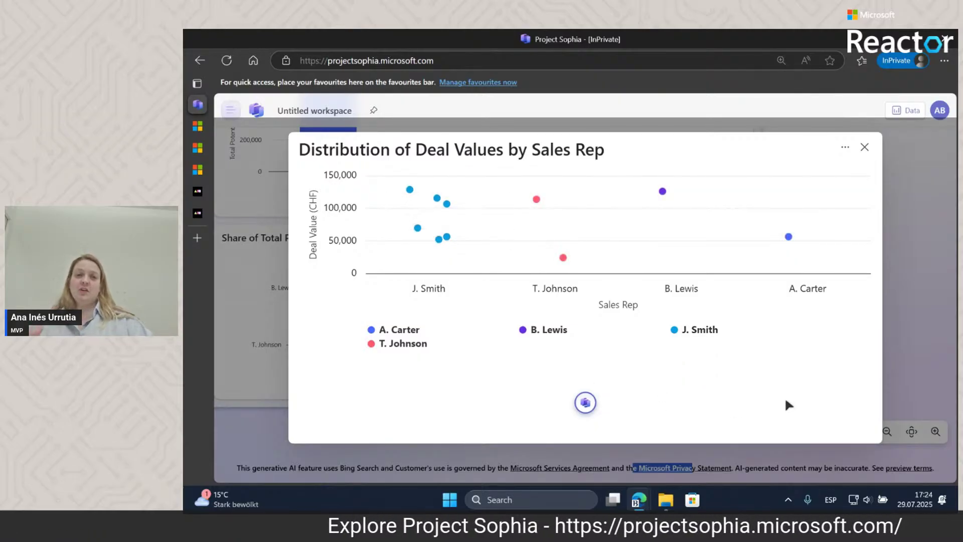
mouse_move(790, 240)
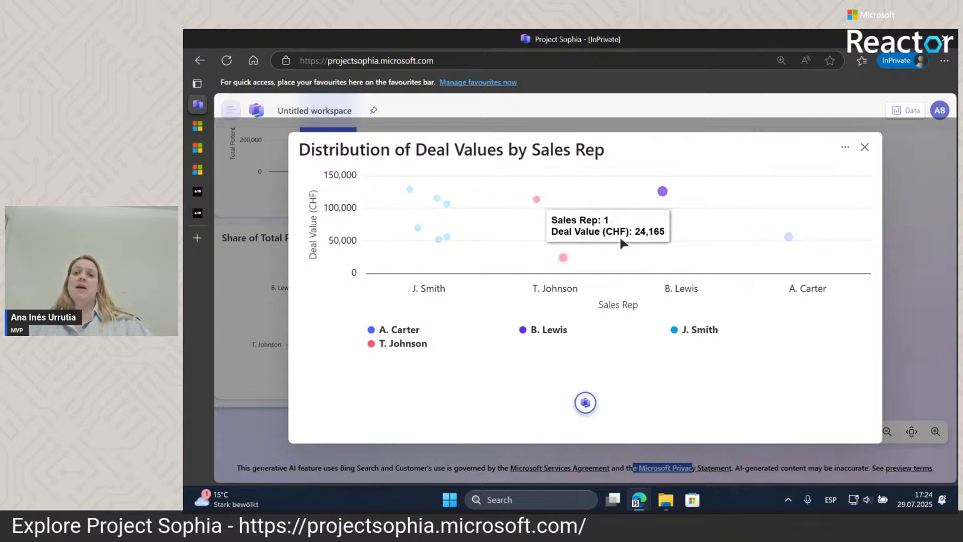
left_click(865, 148)
Submit the suggested follow-up to group deals by region to identify which areas have the most sales activity
mouse_move(724, 305)
scroll(724, 306, "down", 1)
scroll(823, 346, "down", 1)
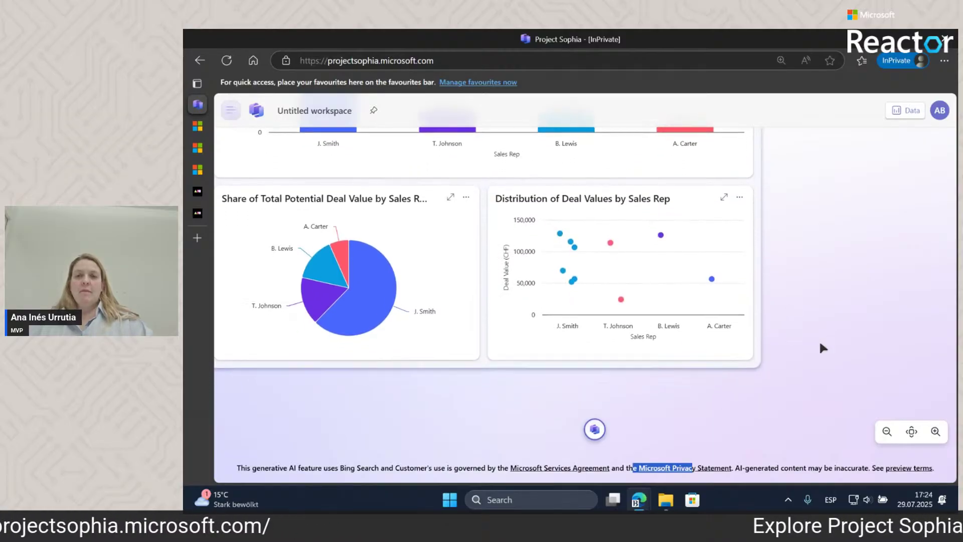
scroll(506, 393, "up", 1)
left_click_drag(533, 404, 699, 423)
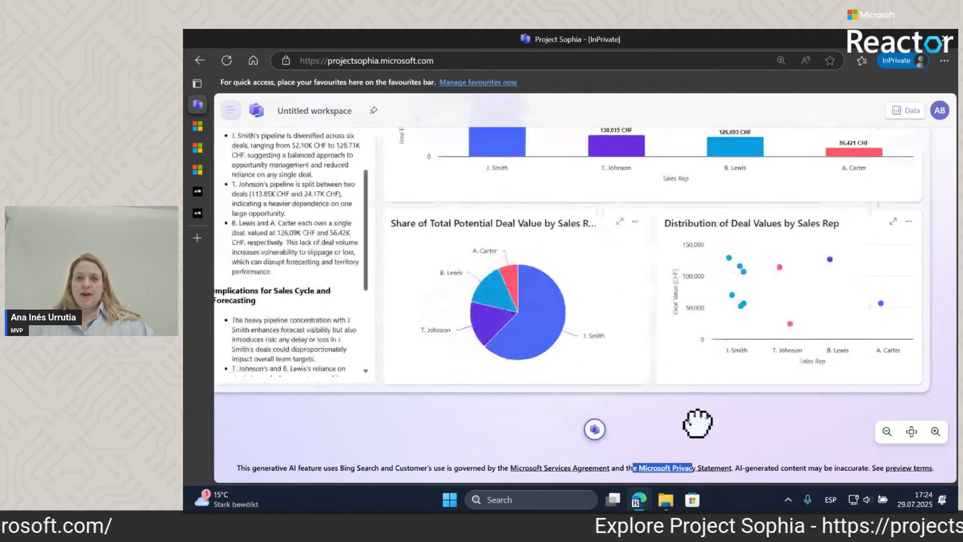
scroll(570, 266, "down", 1)
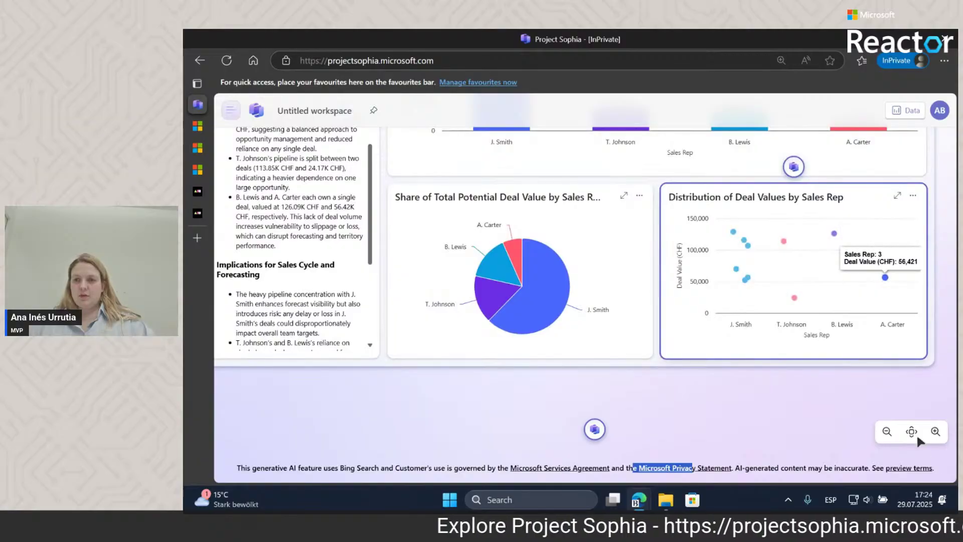
left_click(886, 431)
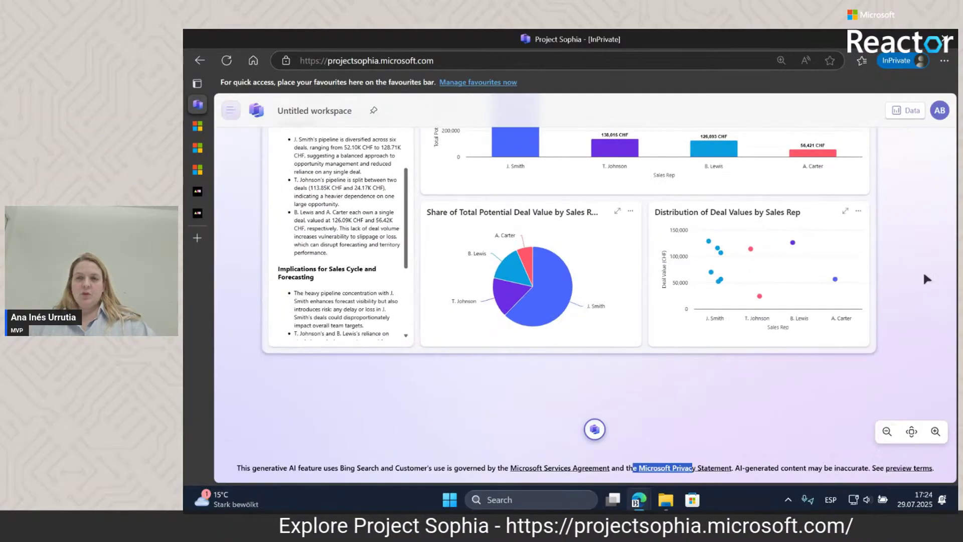
scroll(911, 394, "up", 4)
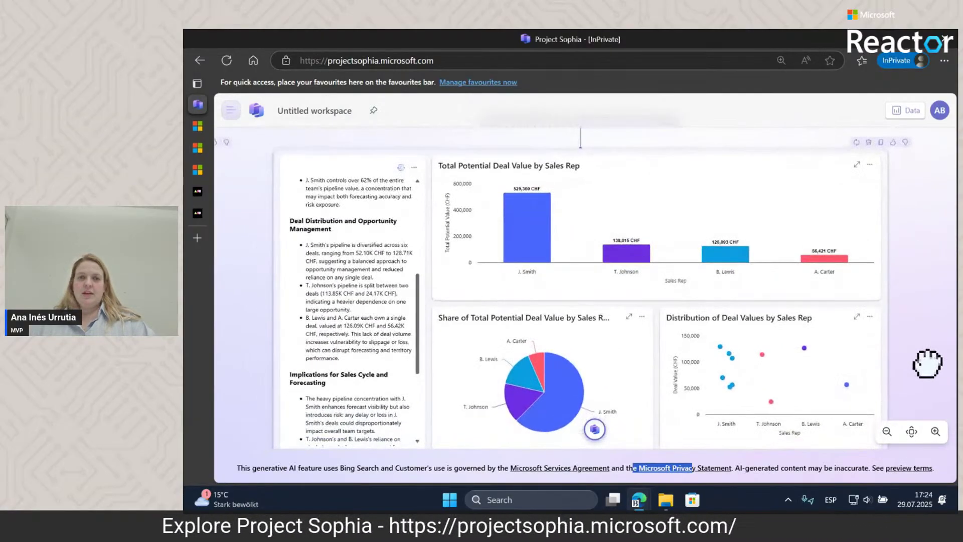
left_click(594, 429)
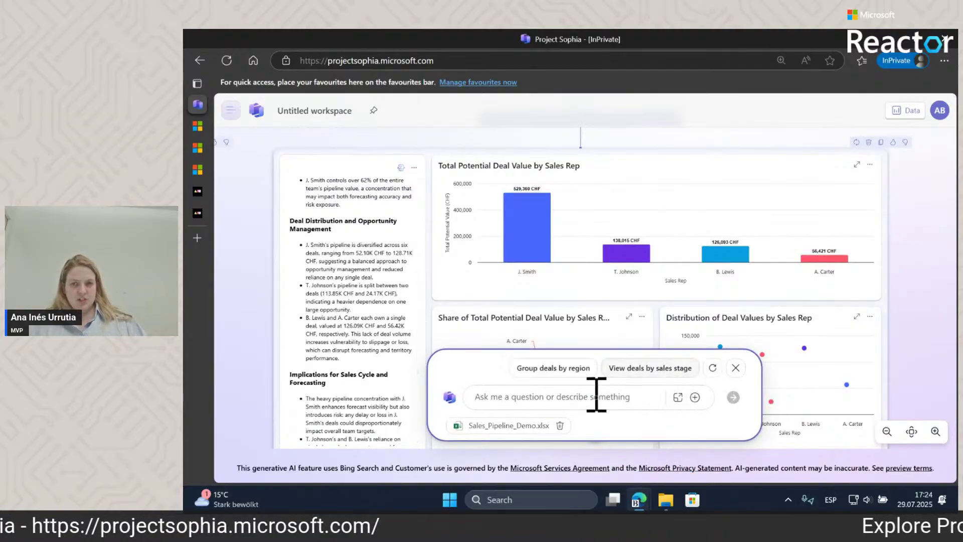
left_click(538, 370)
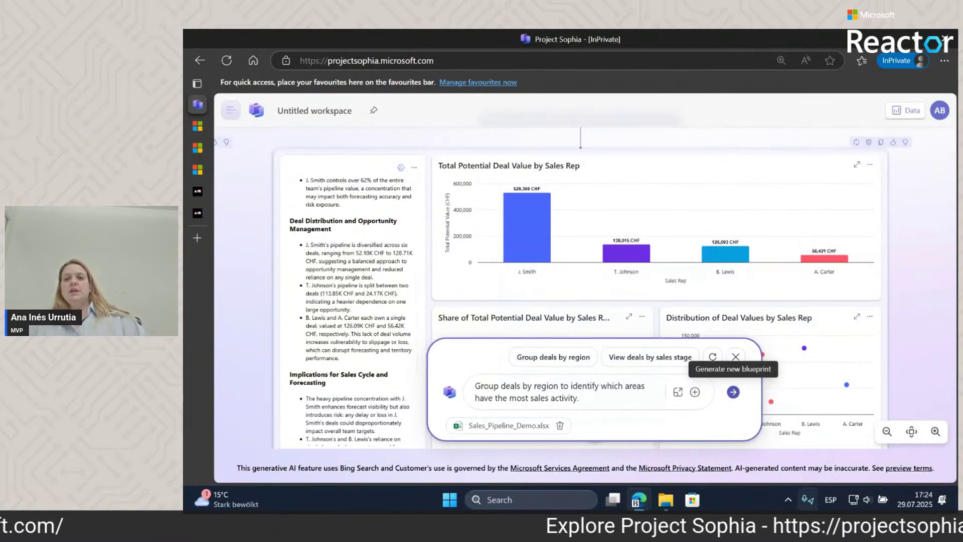
left_click(733, 391)
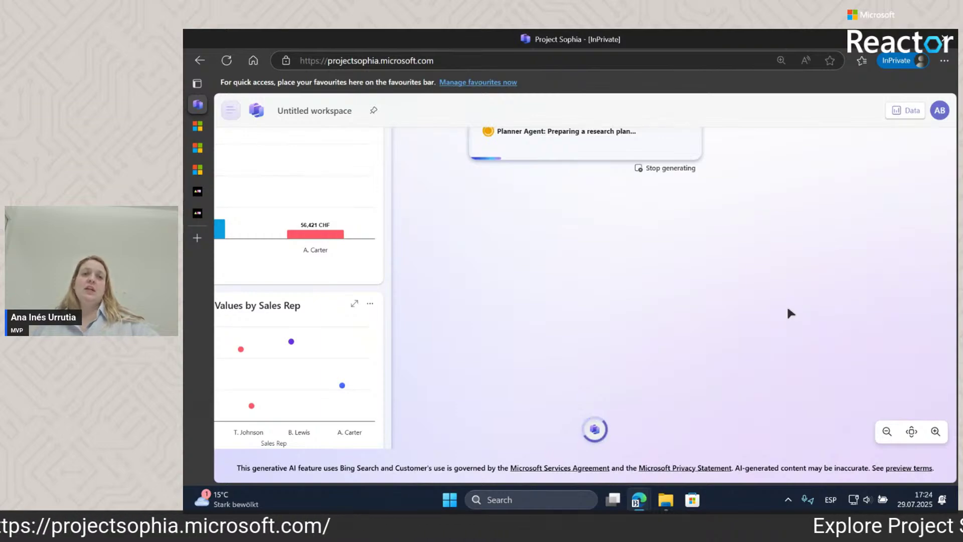
Try to clear the workspace's title
left_click(314, 111)
double_click(318, 110)
key("BackSpace")
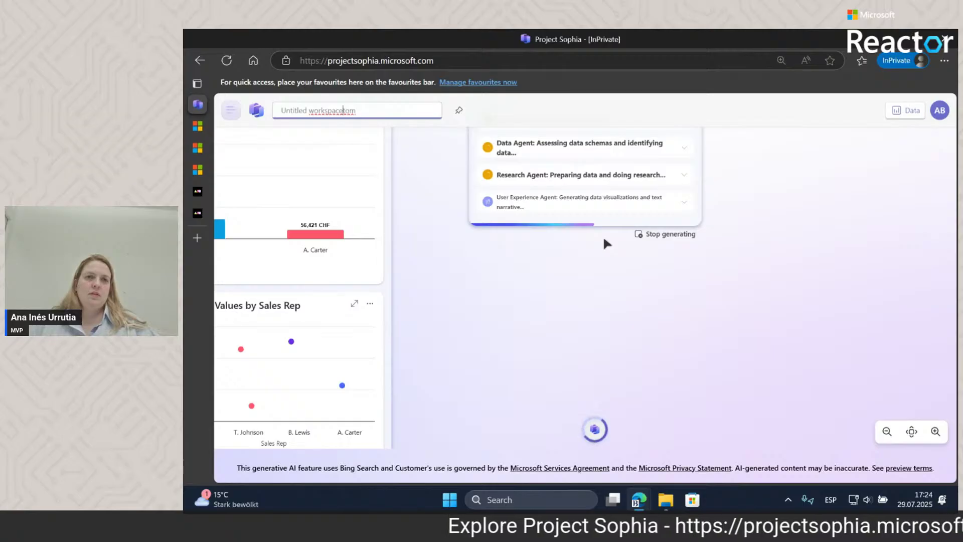
key("ctrl+a")
key("BackSpace")
key("Tab")
key("Tab")
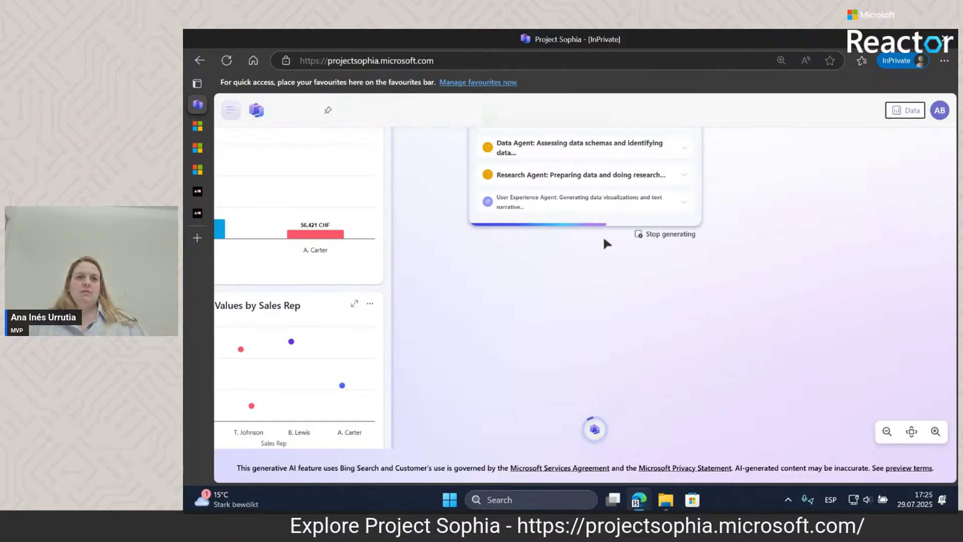
left_click(861, 314)
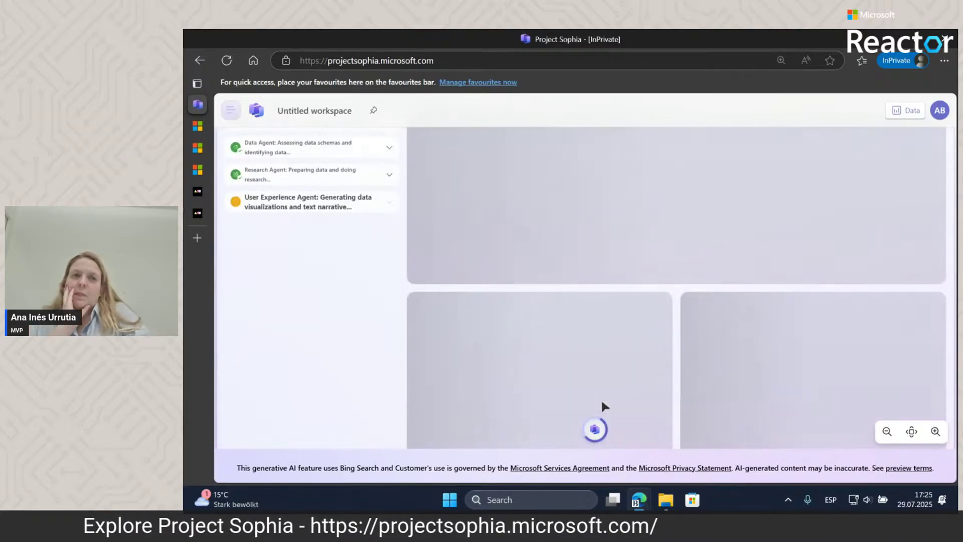
Examine the regional sales activity analysis, including its submitted question, written findings and the charts of deals by region
left_click(886, 431)
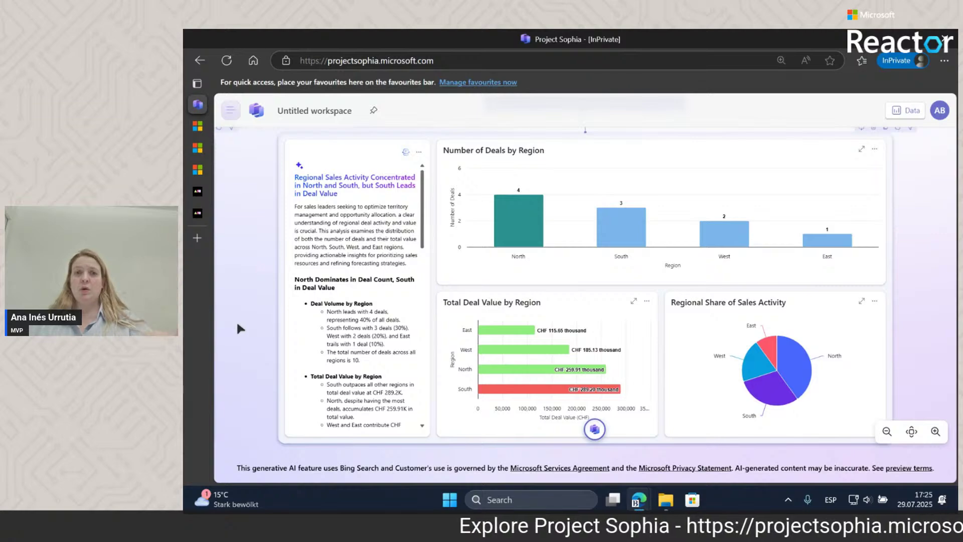
left_click_drag(251, 287, 243, 410)
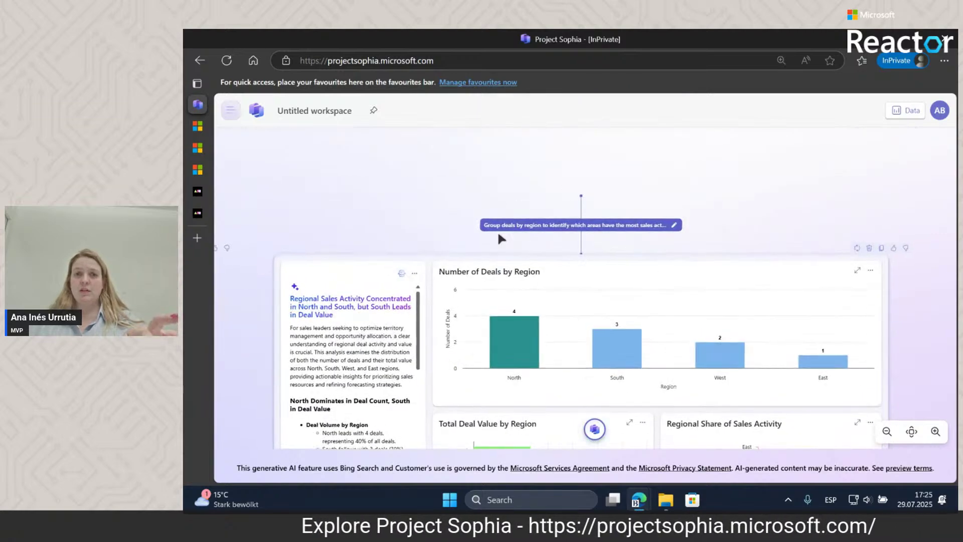
left_click_drag(267, 368, 249, 279)
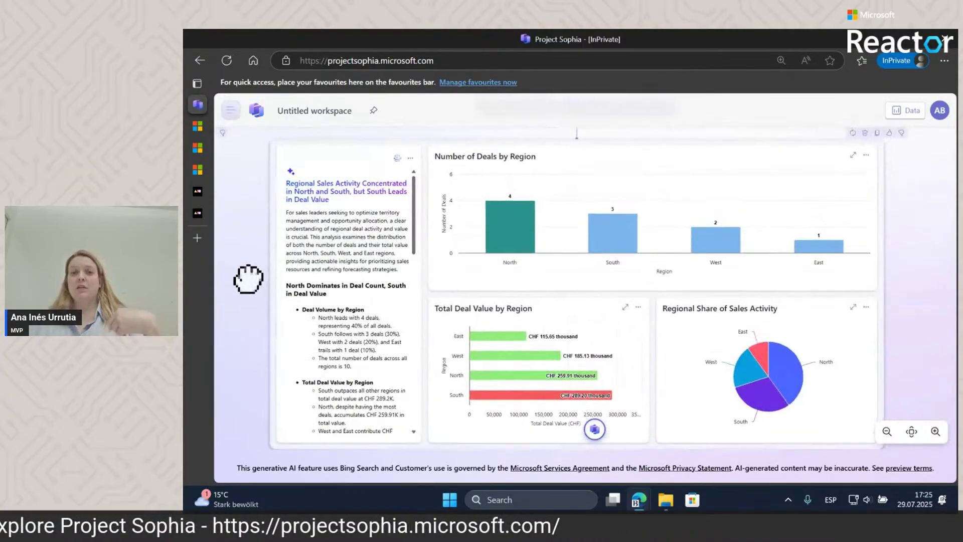
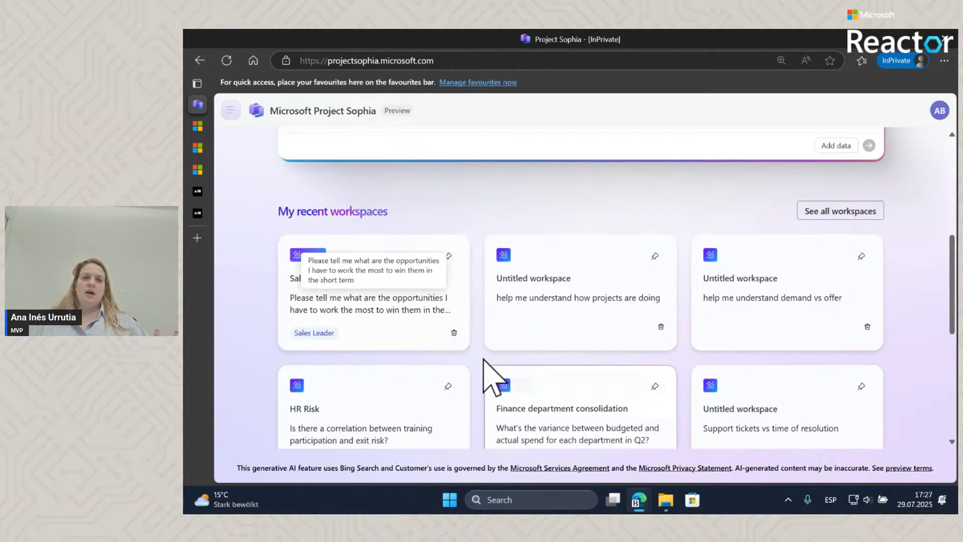
Attach HR_Attrition_Demo.xlsx from File Explorer to the business question box on the Project Sophia home page
mouse_move(204, 268)
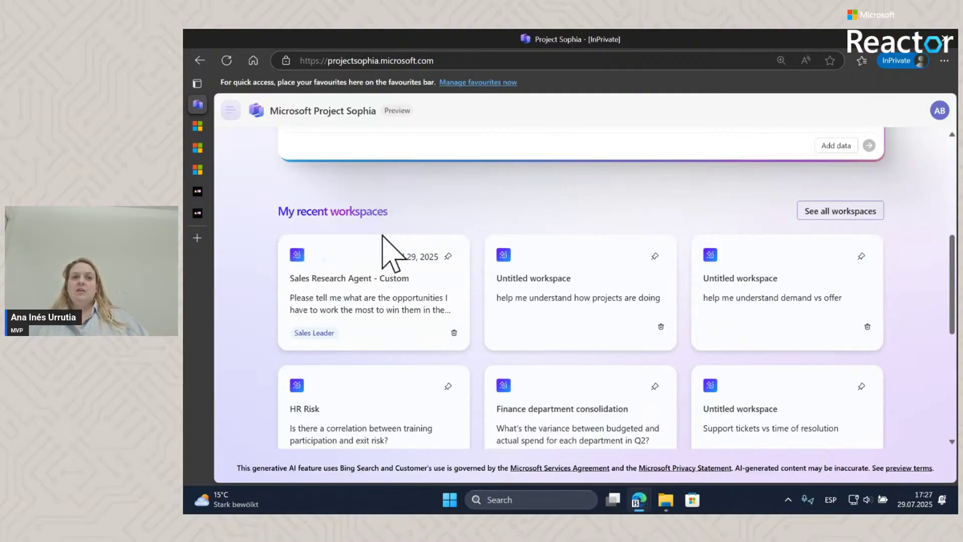
scroll(433, 249, "up", 3)
scroll(918, 266, "up", 1)
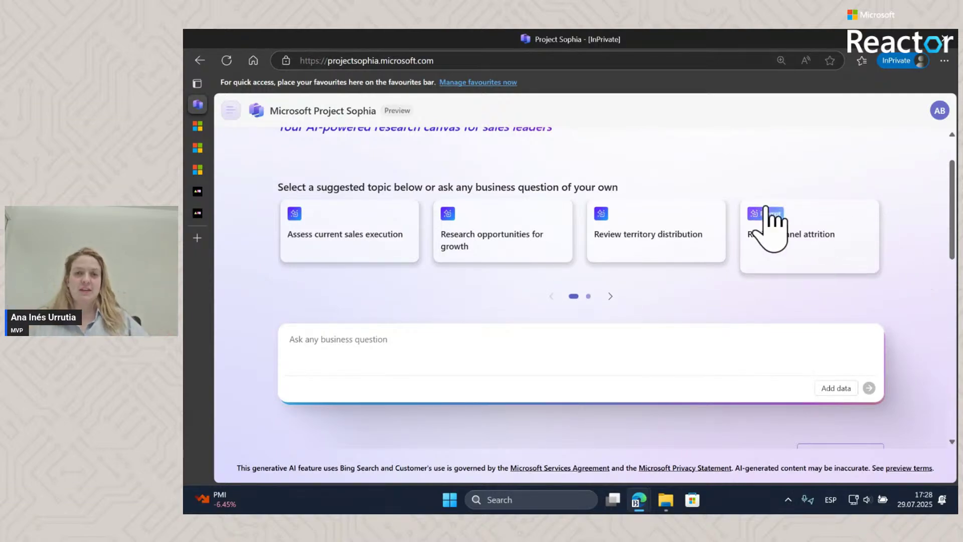
scroll(902, 301, "up", 2)
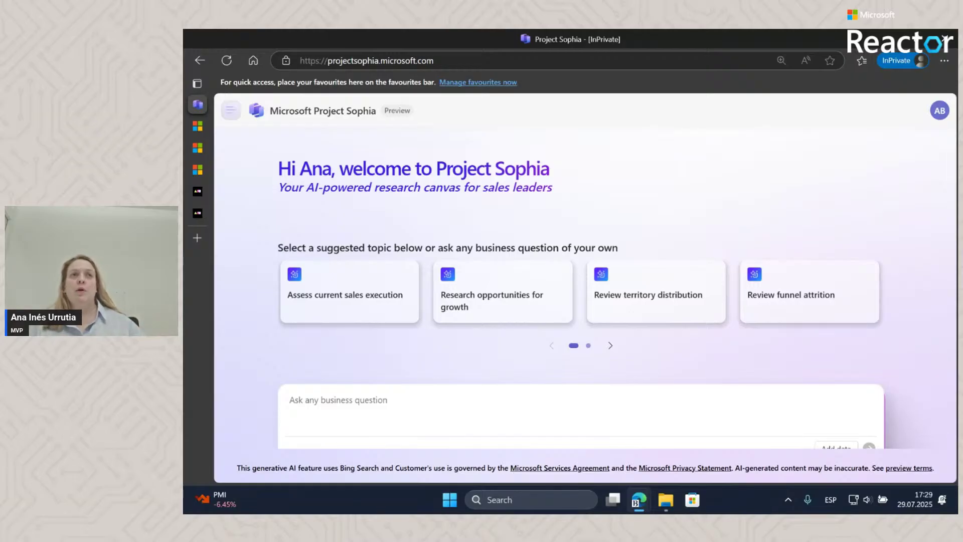
key("alt+Tab")
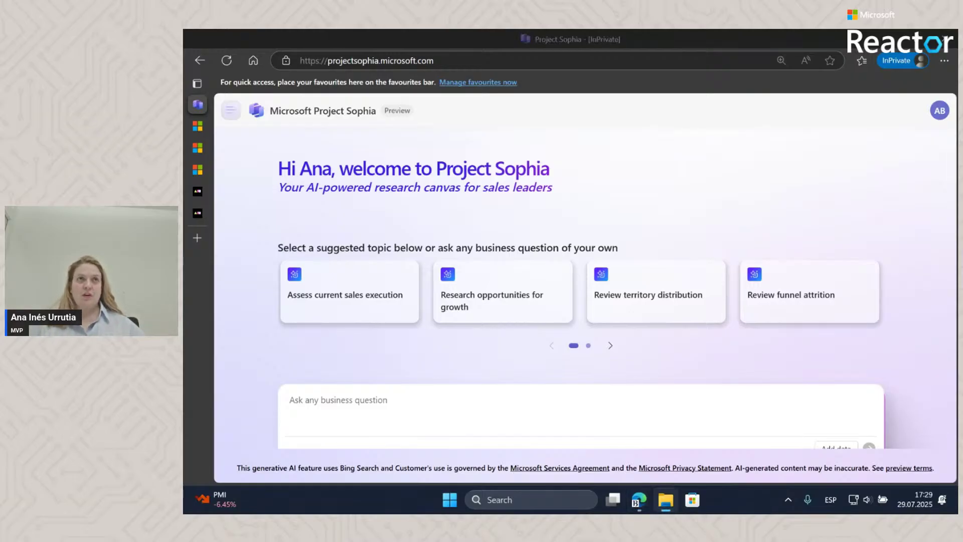
left_click_drag(555, 337, 537, 441)
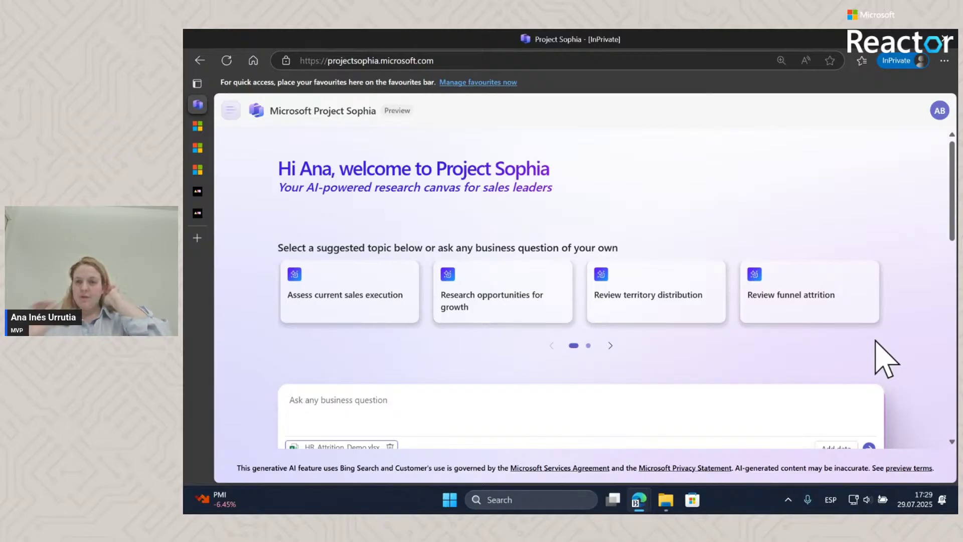
scroll(881, 359, "down", 2)
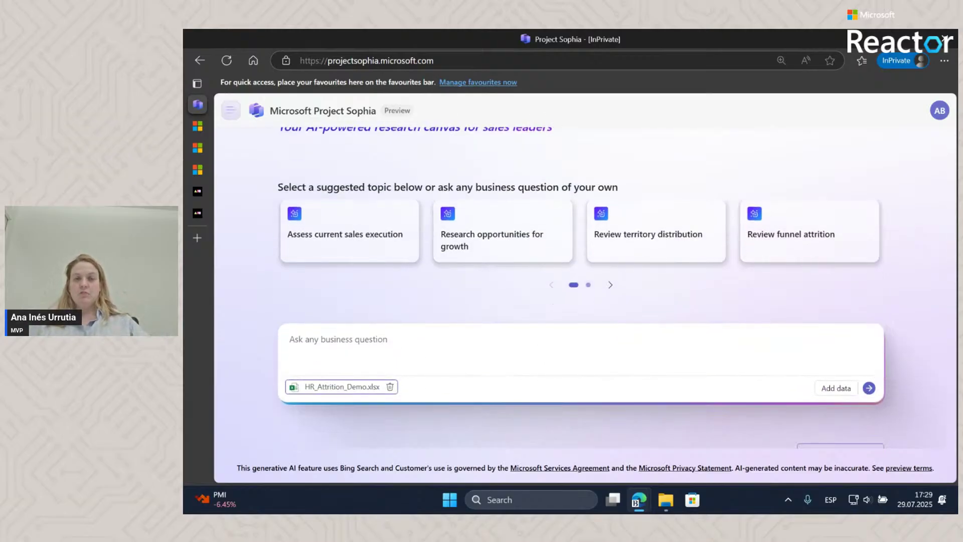
Submit the question "Give me the main details on employee attrition" for the attached workbook and zoom out on the resulting analysis canvas
key("alt+Tab")
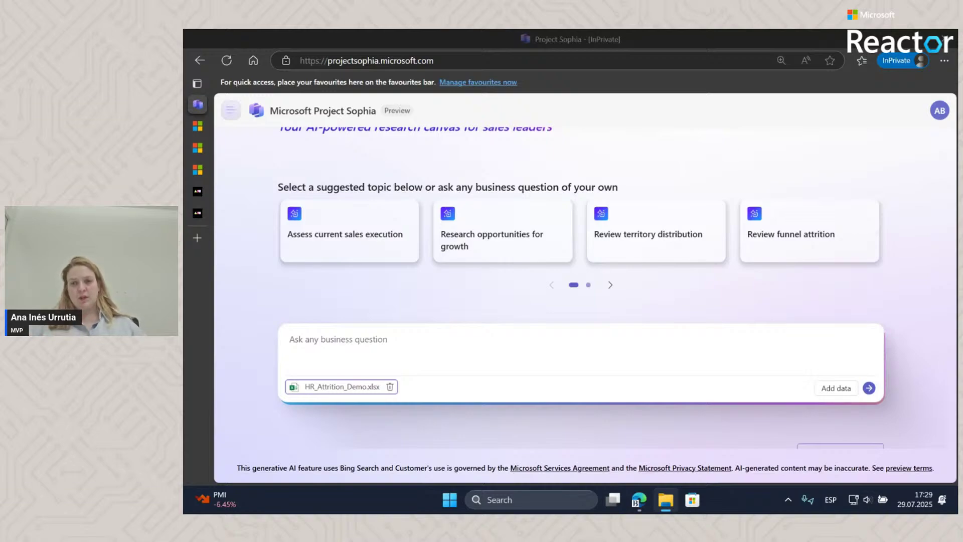
left_click(510, 344)
type("Give me the main details on employee attrition")
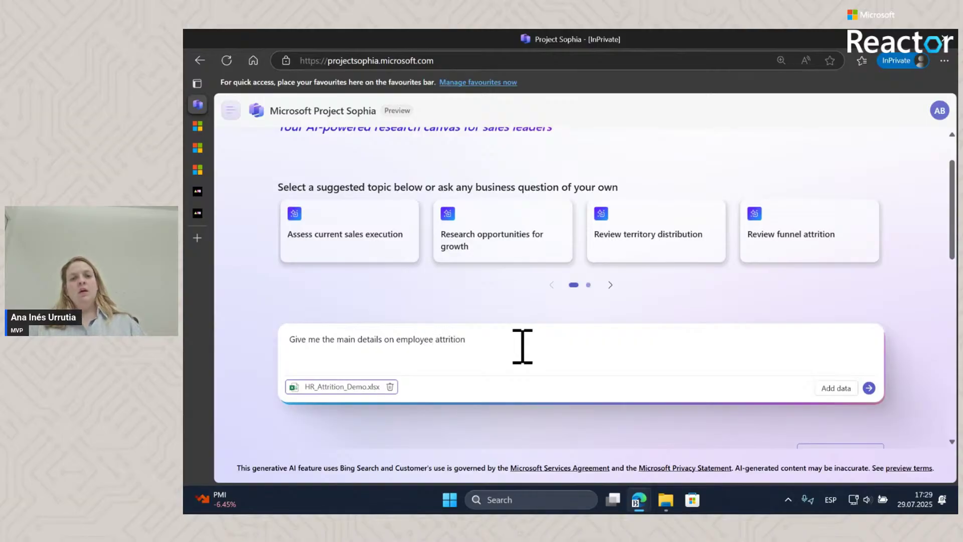
key("shift+Return")
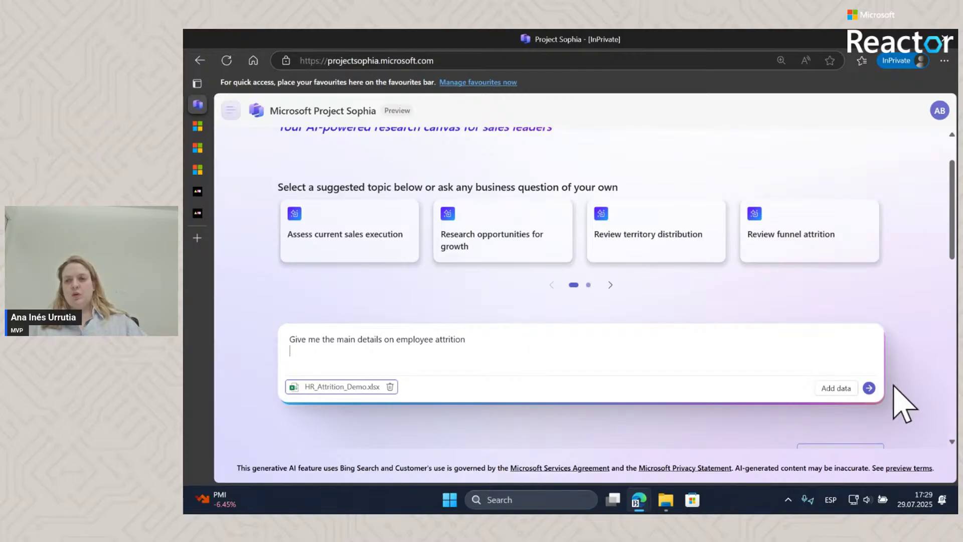
left_click(869, 388)
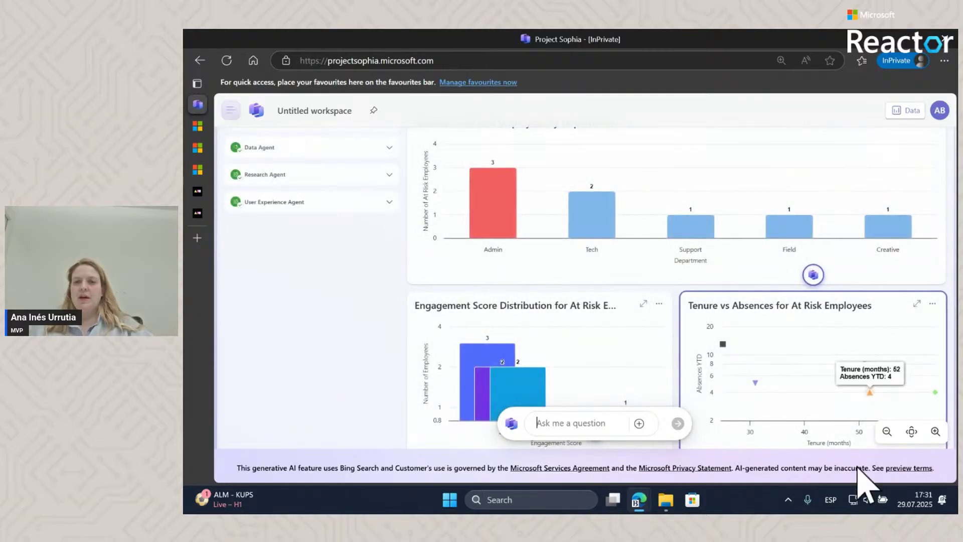
left_click(886, 432)
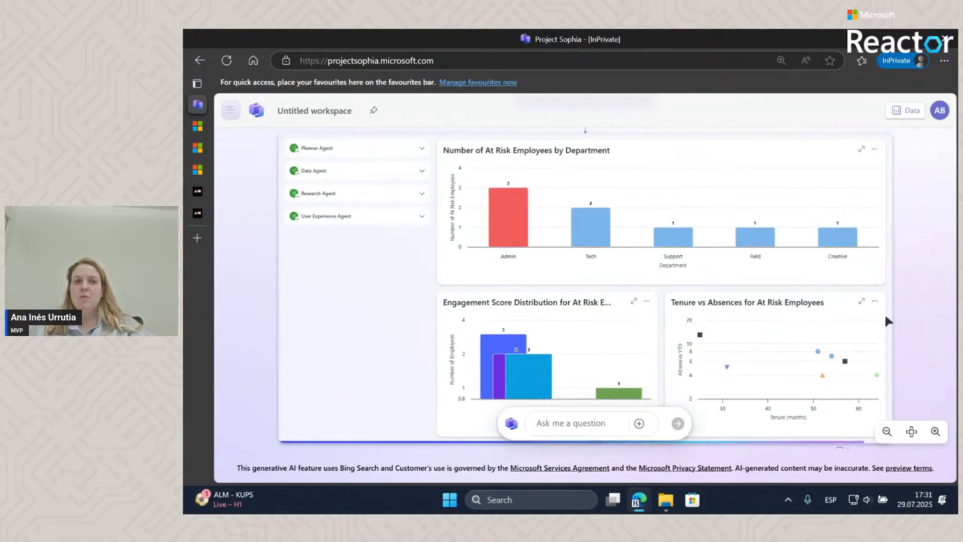
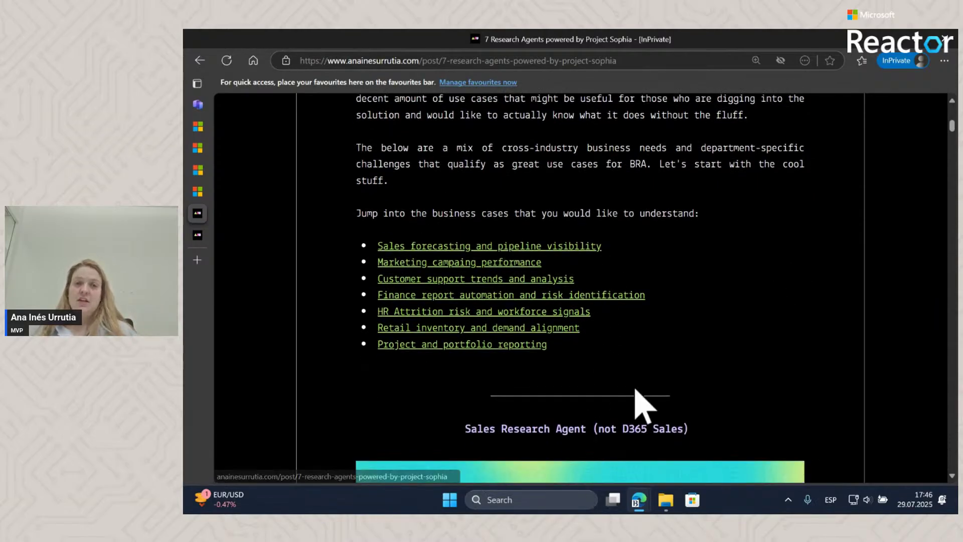
Visit the article's Sales forecasting and pipeline visibility section, and use the list of business cases to reach Project and portfolio reporting
left_click(524, 248)
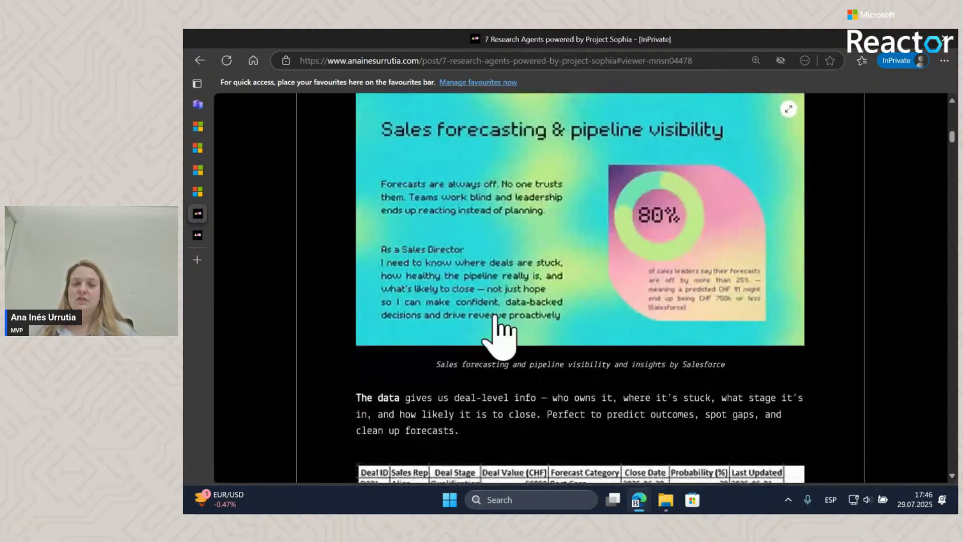
scroll(582, 301, "up", 5)
left_click(496, 341)
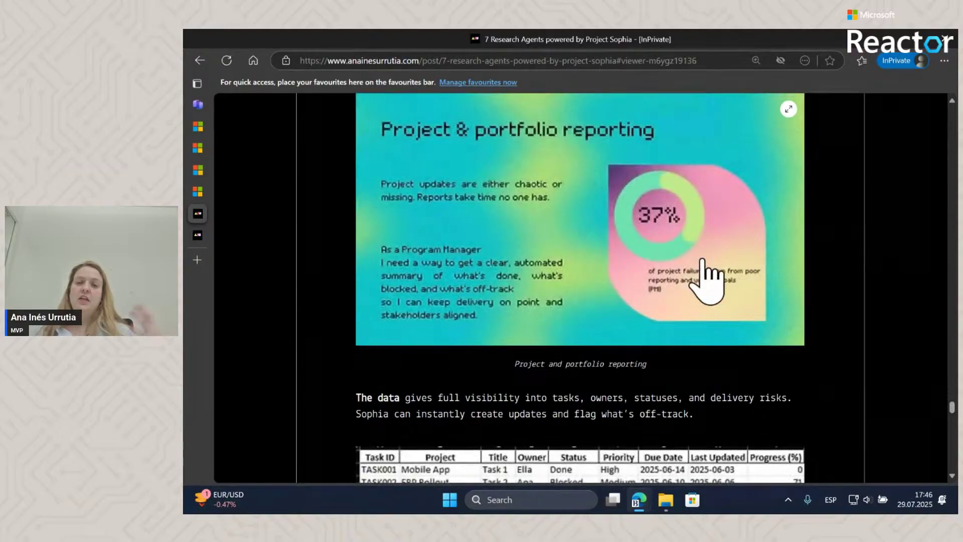
Review the project and portfolio reporting use case, including its task tracker and milestone tables
scroll(703, 289, "down", 1)
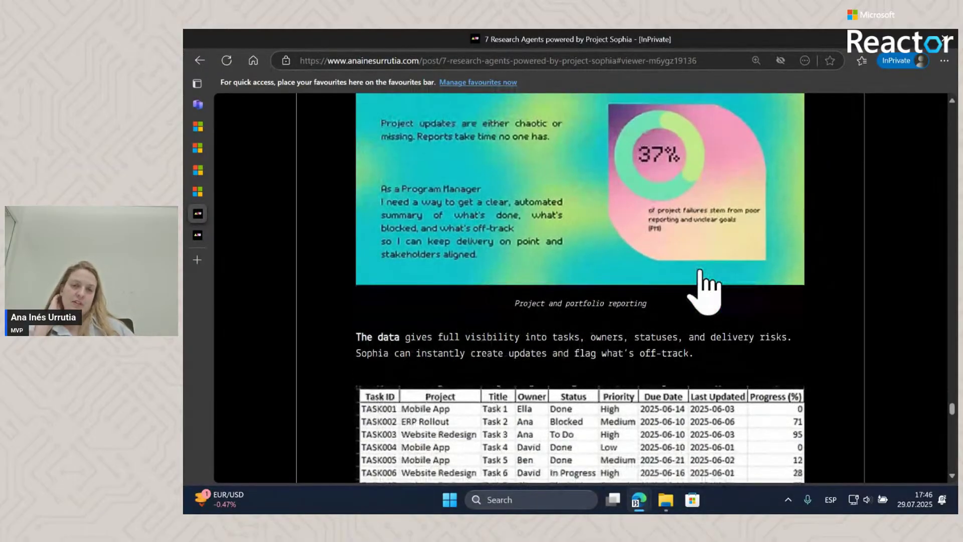
scroll(683, 344, "down", 2)
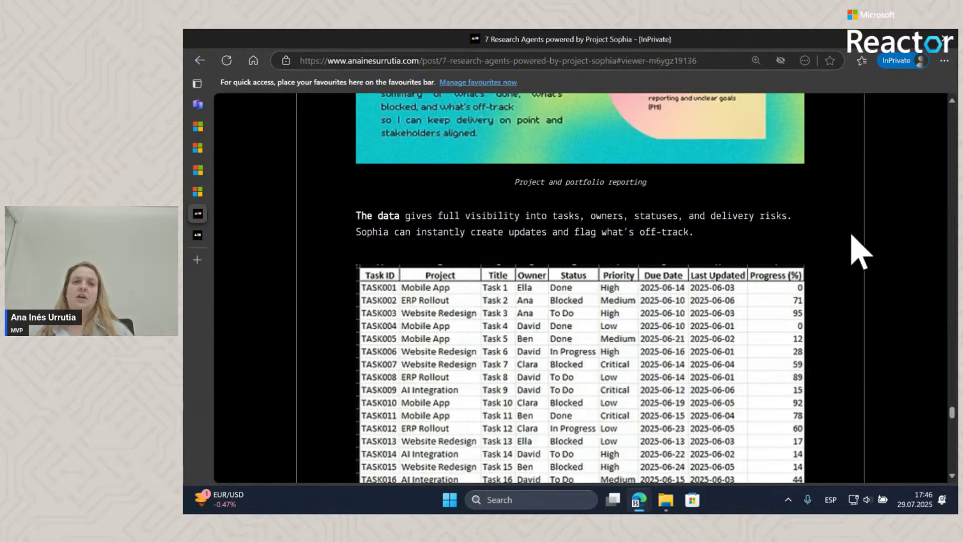
scroll(861, 248, "down", 5)
scroll(862, 248, "down", 6)
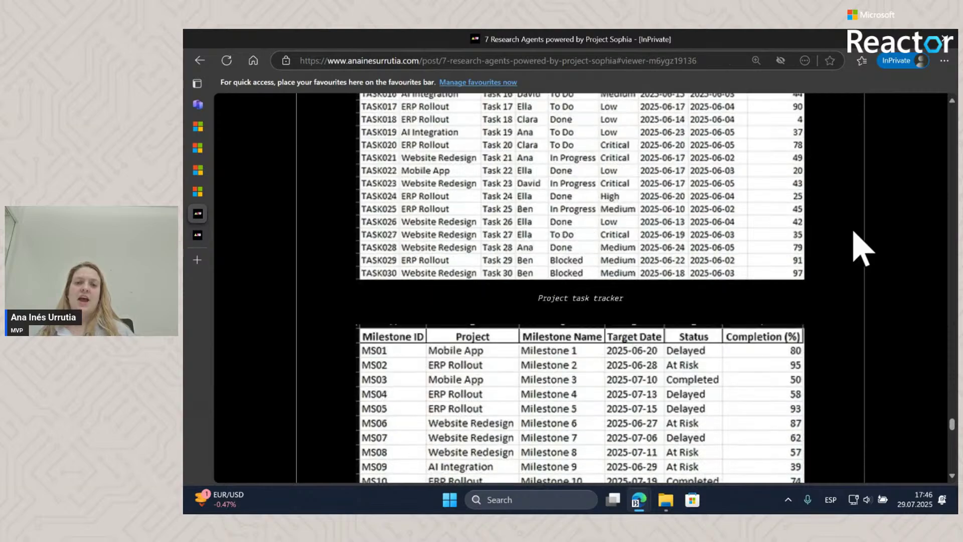
scroll(563, 275, "down", 8)
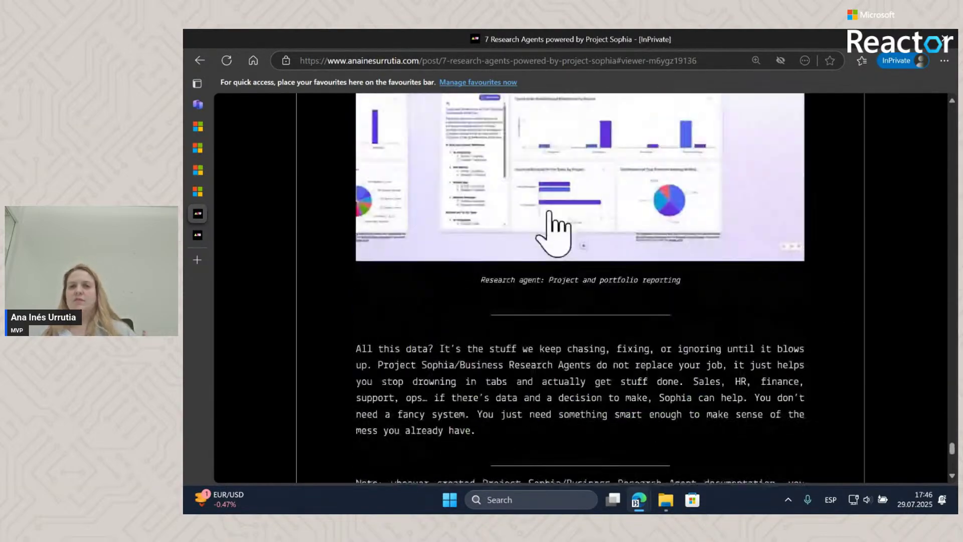
Enlarge the last Project and portfolio reporting research agent image, close it, and read the article's closing notes
left_click(554, 223)
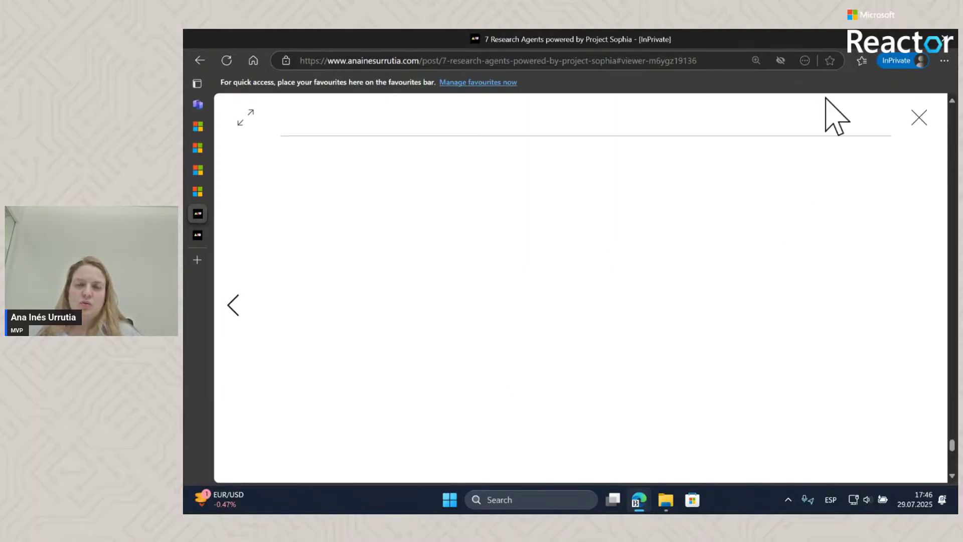
left_click(919, 116)
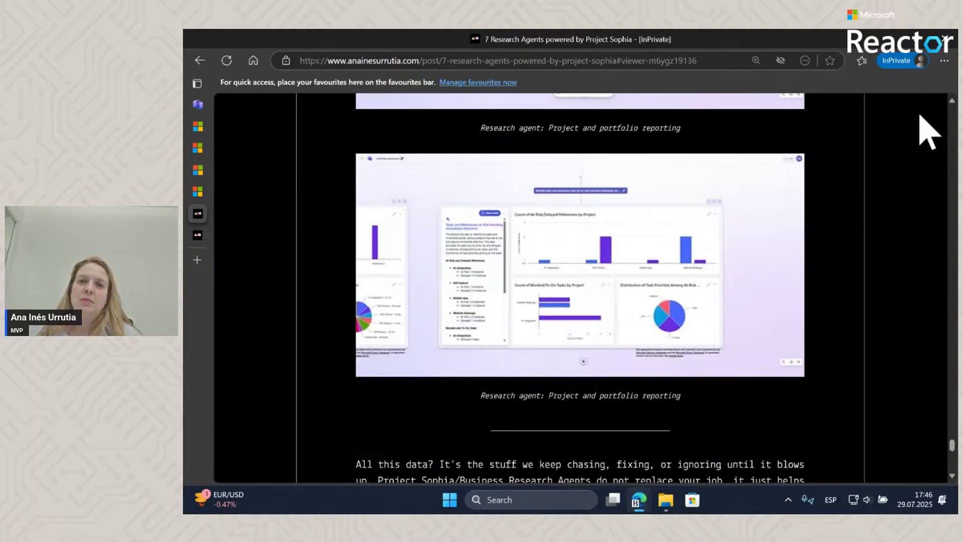
scroll(835, 242, "down", 3)
scroll(844, 246, "down", 5)
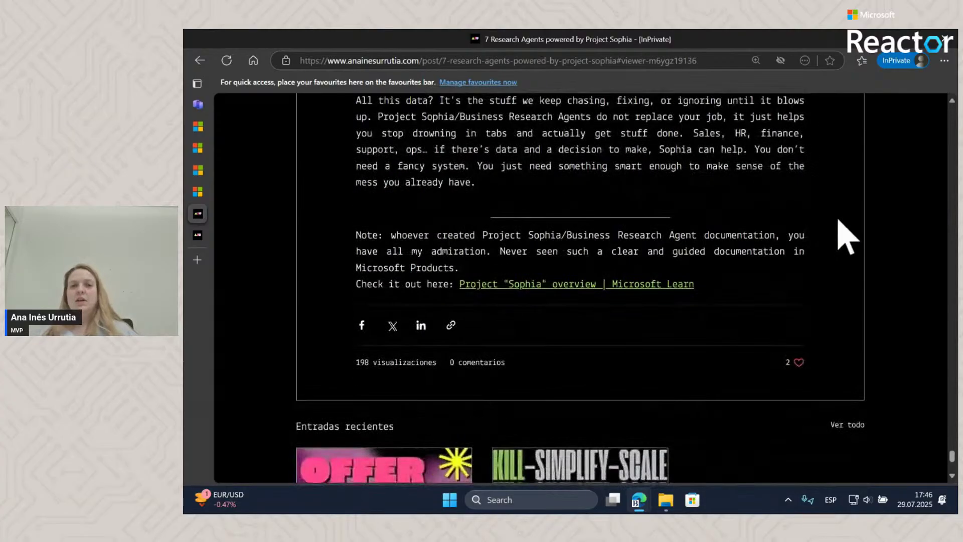
Open the "Project Sophia, take two :)" article and read its introduction and the table of Business Research Agents features
left_click(205, 236)
scroll(584, 344, "down", 3)
scroll(583, 346, "down", 4)
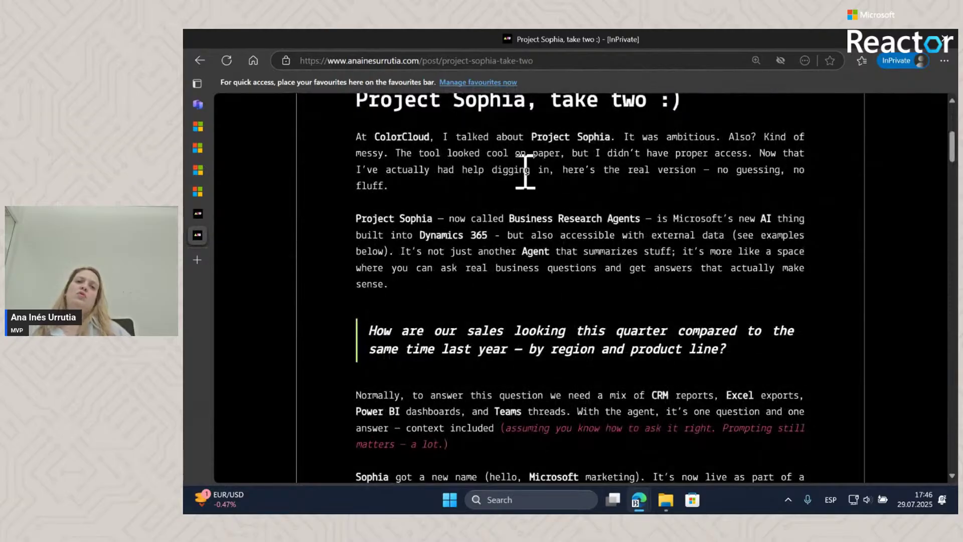
scroll(599, 250, "down", 5)
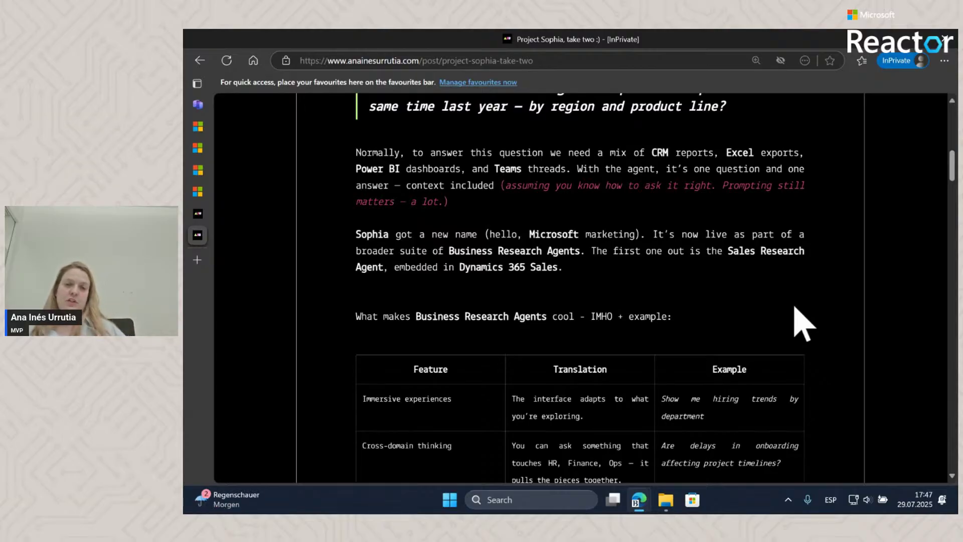
scroll(794, 307, "down", 3)
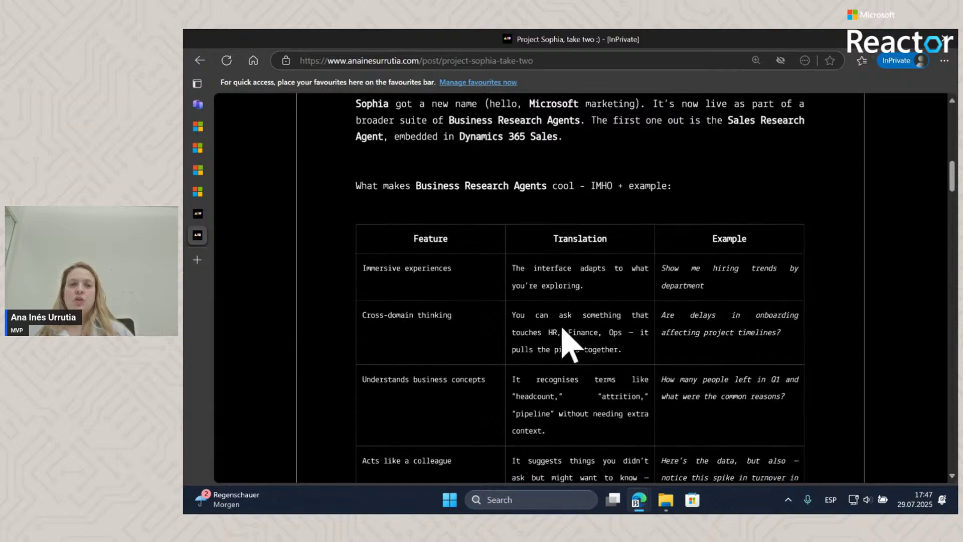
scroll(562, 331, "down", 5)
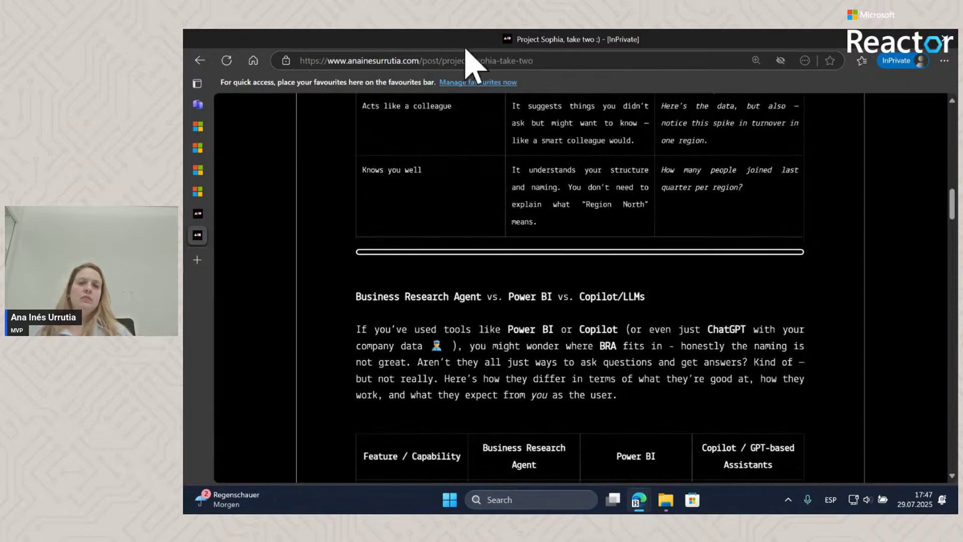
Examine the section and table comparing Business Research Agent, Power BI and Copilot/GPT-based assistants by capability
scroll(525, 206, "down", 2)
left_click_drag(356, 176, 501, 175)
left_click(787, 291)
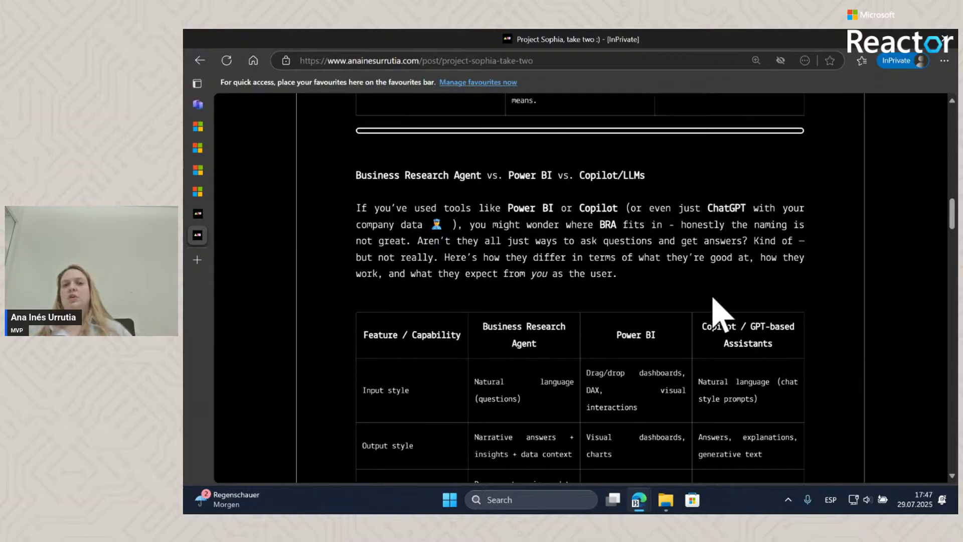
scroll(801, 229, "down", 5)
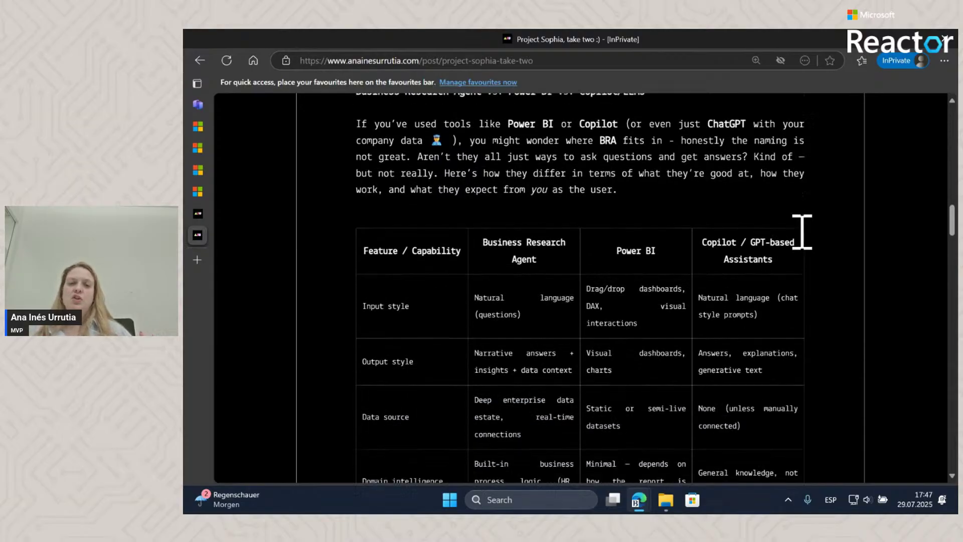
scroll(802, 231, "down", 9)
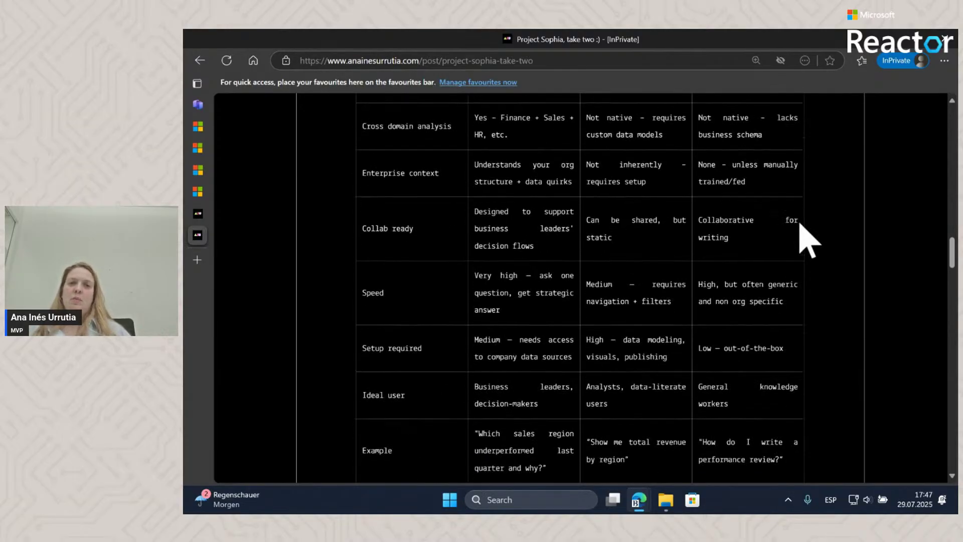
left_click_drag(391, 223, 595, 215)
left_click(662, 344)
scroll(651, 333, "up", 15)
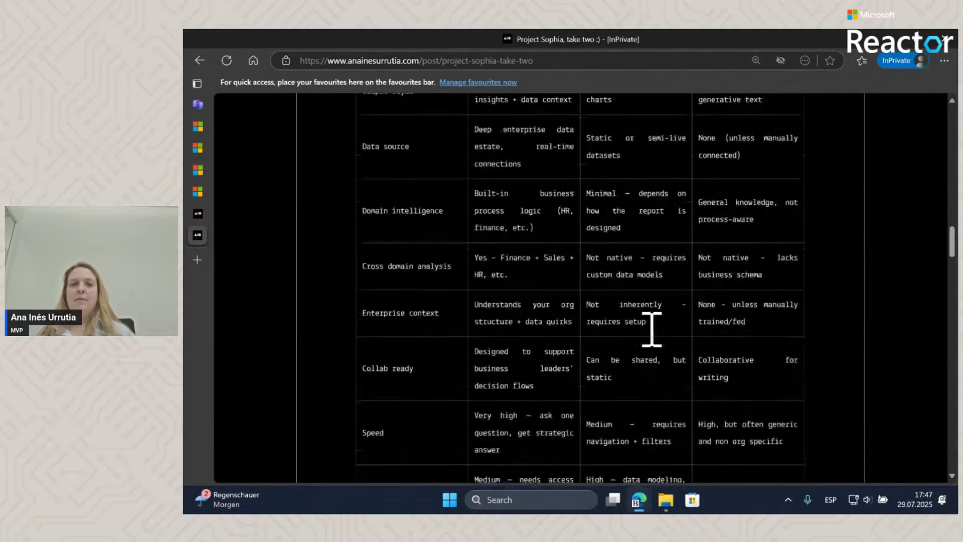
scroll(539, 336, "down", 1)
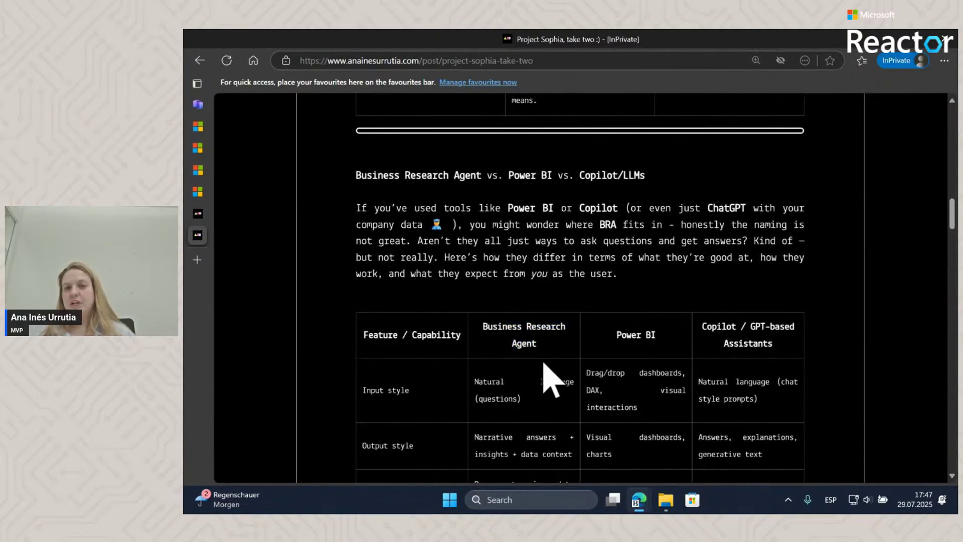
left_click_drag(637, 334, 742, 346)
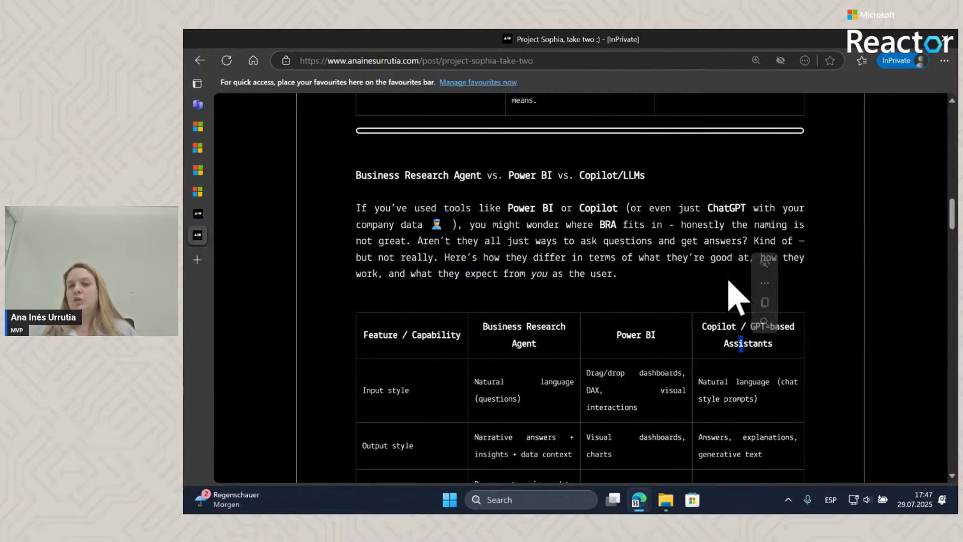
Read the article's note about environment support and the "Example 1: Membership data" section with its sample table
scroll(815, 306, "down", 6)
scroll(808, 308, "down", 10)
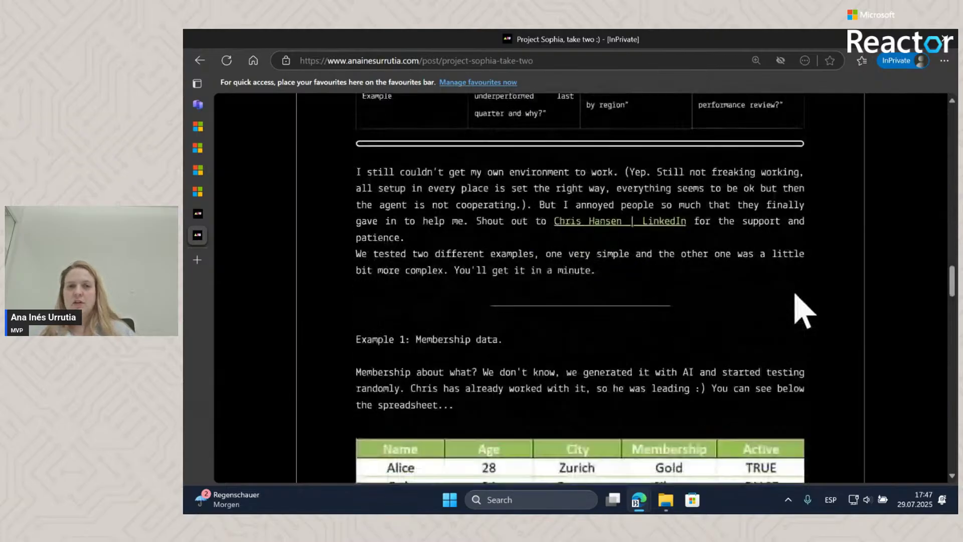
left_click_drag(529, 254, 528, 271)
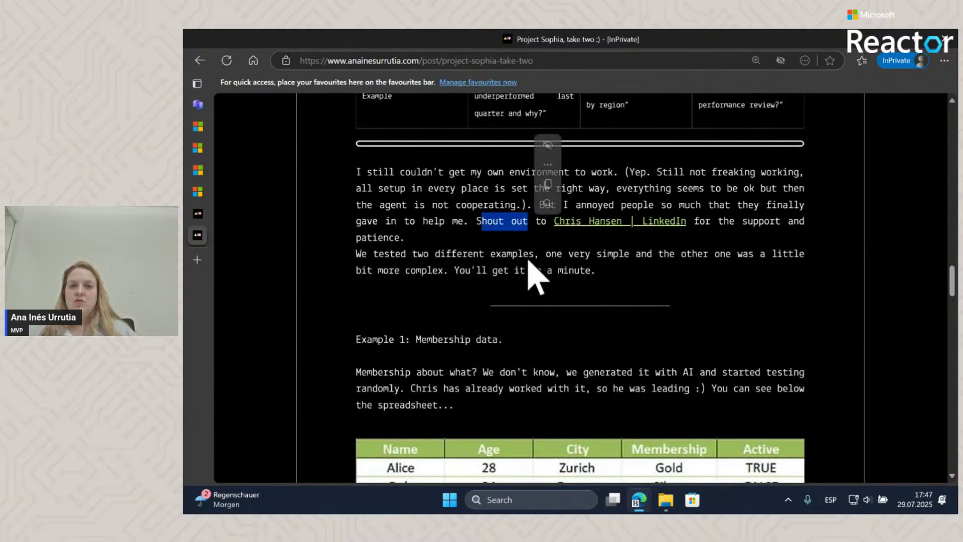
left_click(775, 319)
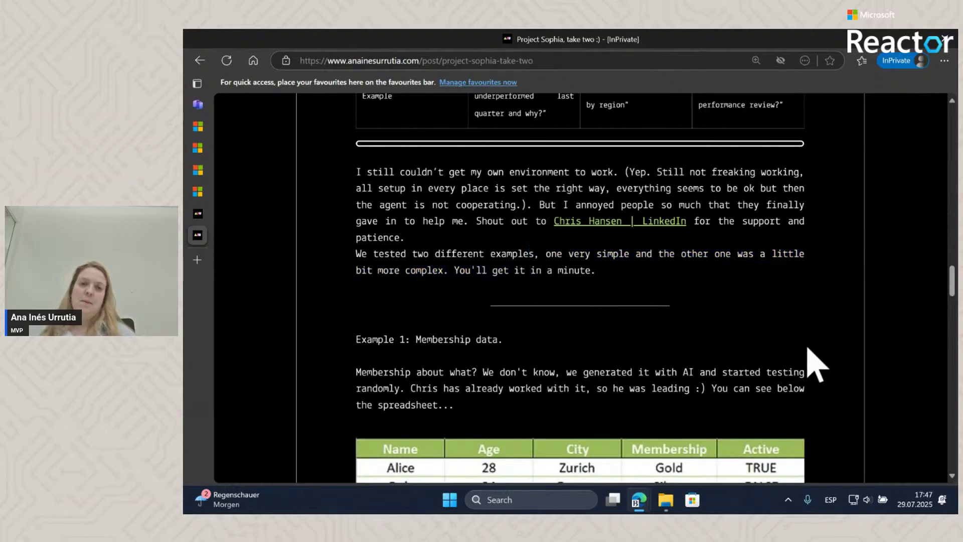
scroll(730, 284, "down", 5)
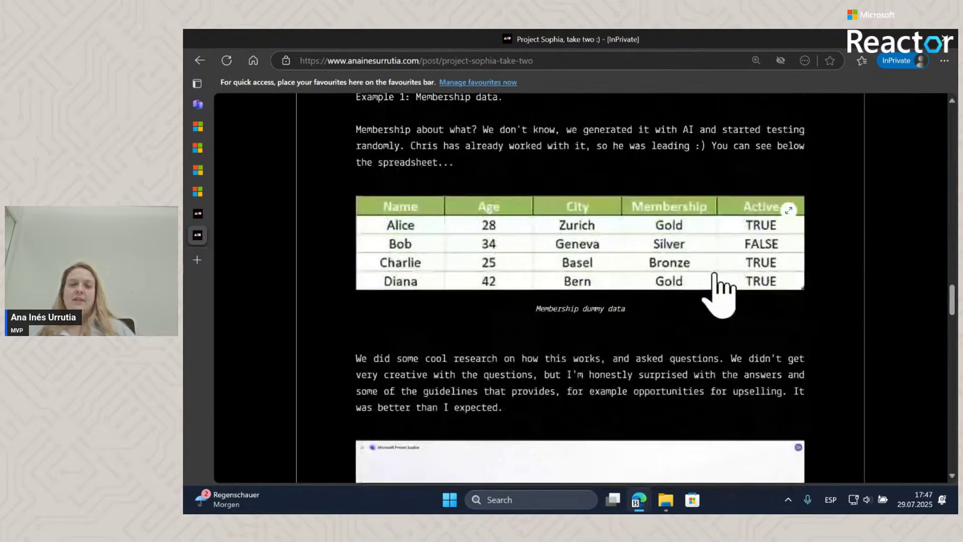
Read the rest of the article: the Membership data video, "Example 2: Dynamics365 HR employee" section, closing remarks and Microsoft official resources
scroll(522, 151, "down", 5)
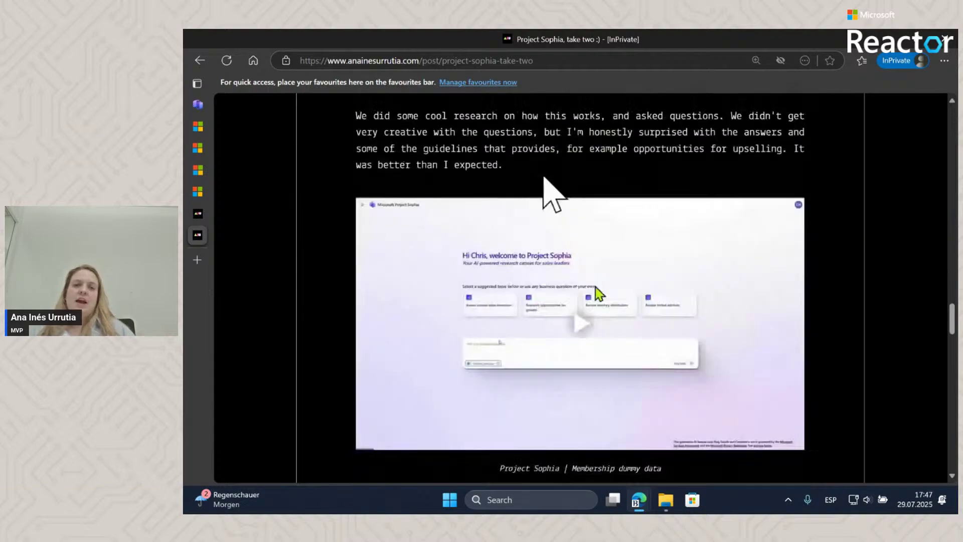
scroll(558, 301, "down", 10)
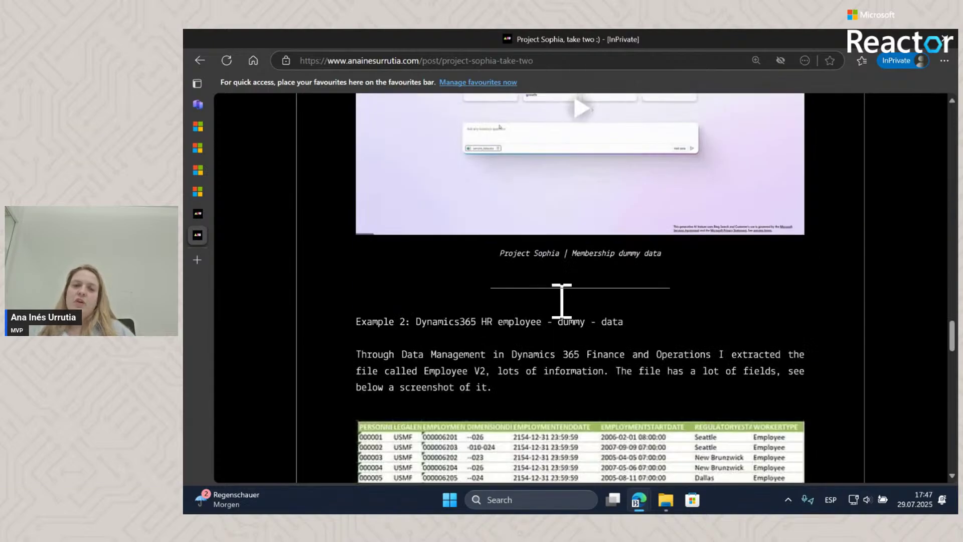
scroll(697, 376, "down", 8)
scroll(695, 362, "down", 4)
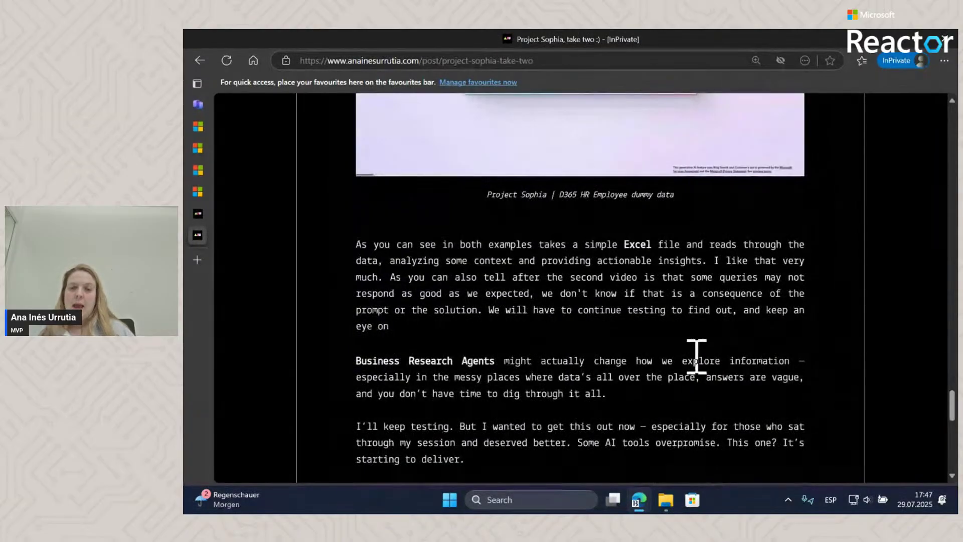
scroll(701, 363, "down", 4)
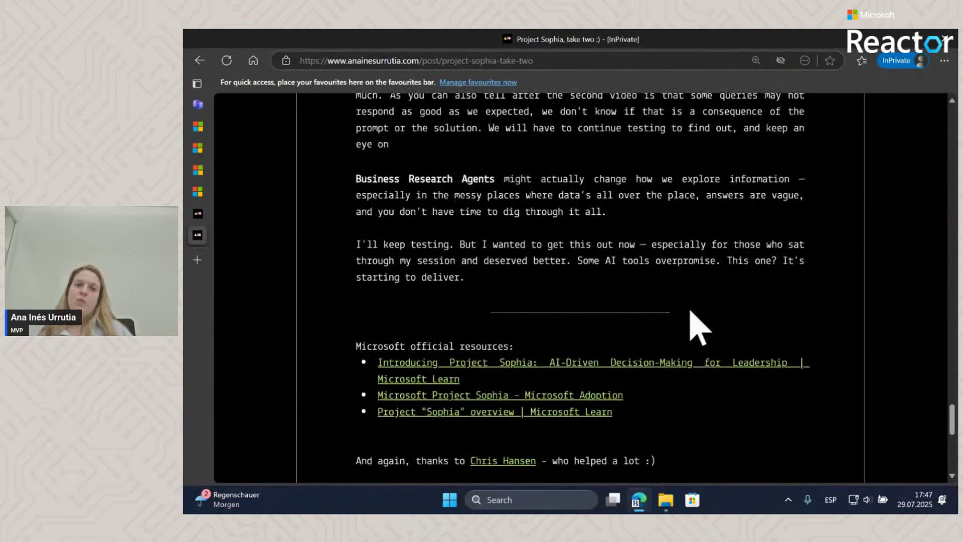
Return to the Project Sophia home page and attach the Night_Out_Feedback_Log workbook and a second file as data for a new question
left_click(196, 103)
left_click(723, 319)
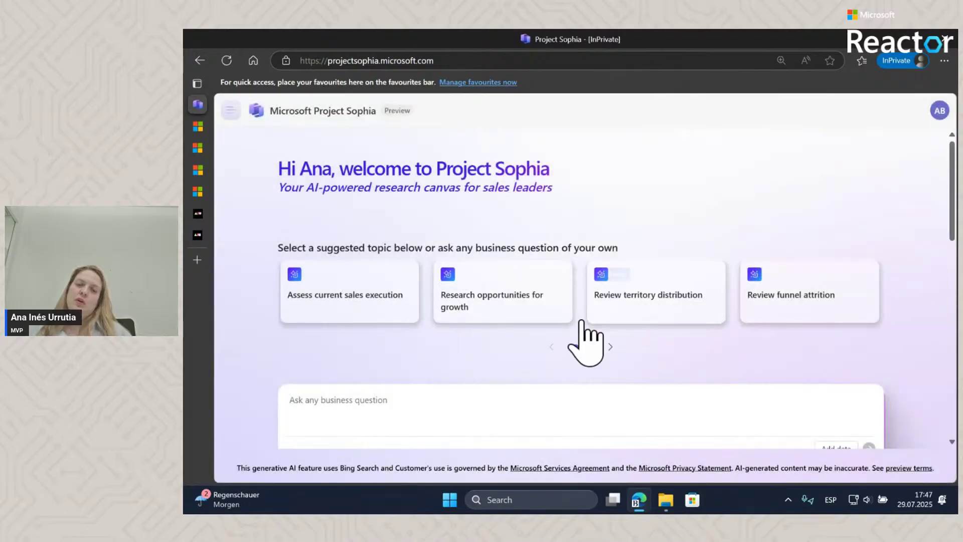
key("alt+Tab")
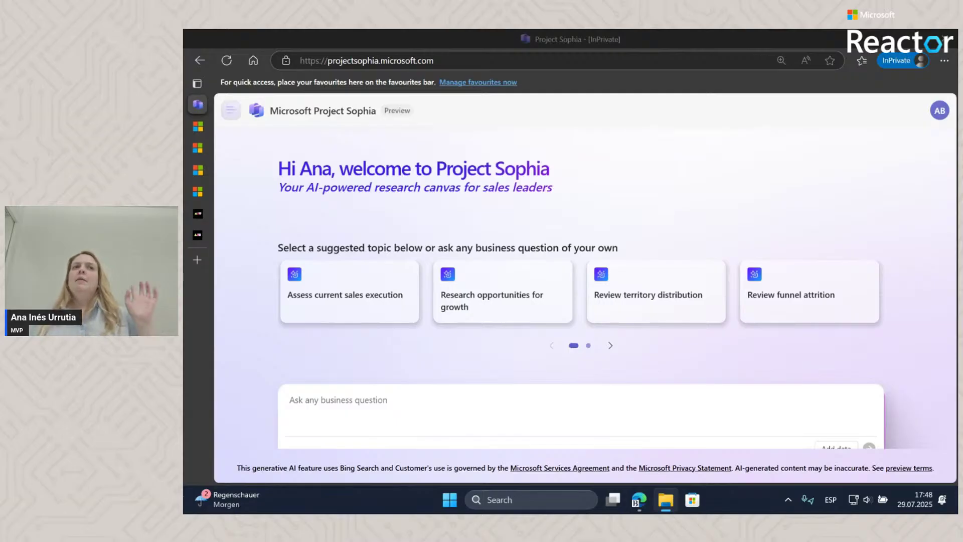
left_click_drag(713, 35, 463, 402)
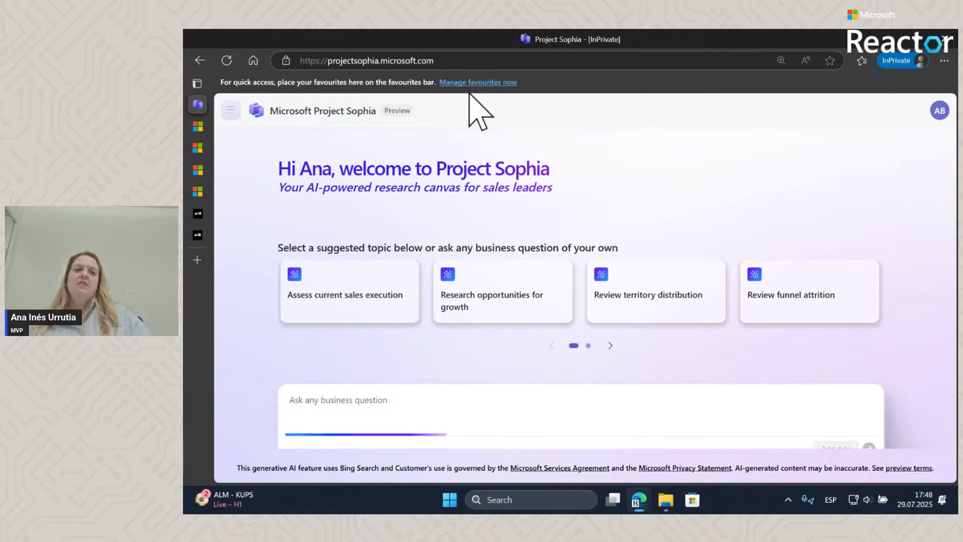
scroll(555, 140, "down", 2)
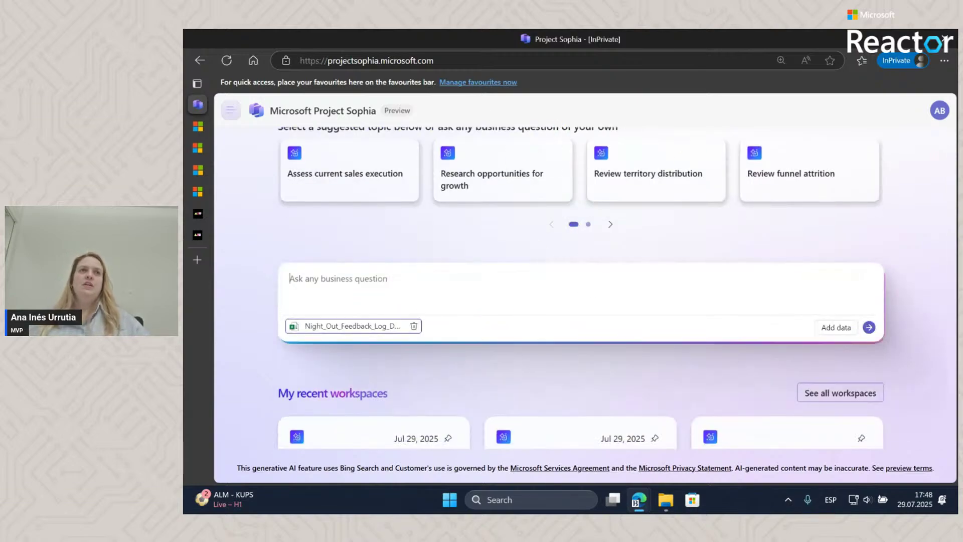
left_click_drag(747, 38, 559, 284)
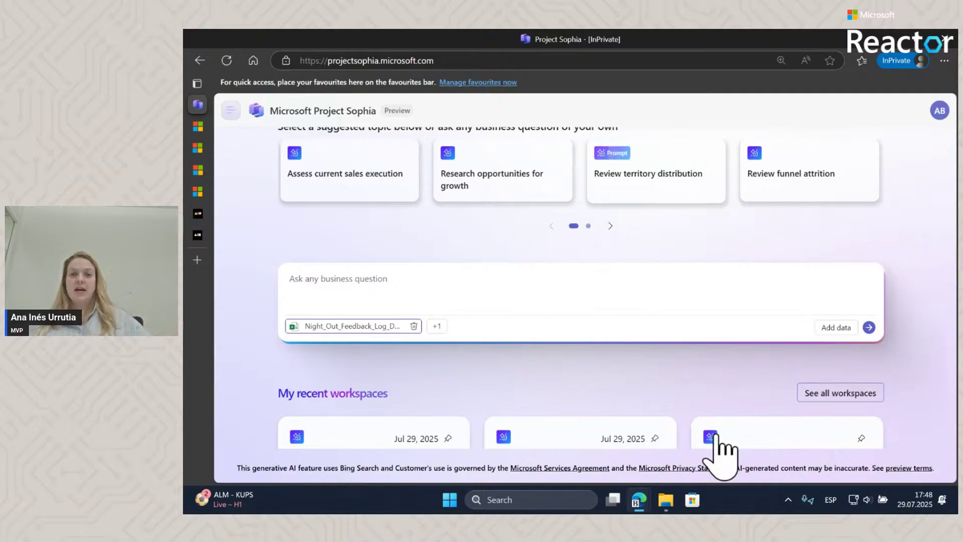
Submit the question "Give me the highlights of the night out across different dates" for the attached files
left_click(697, 291)
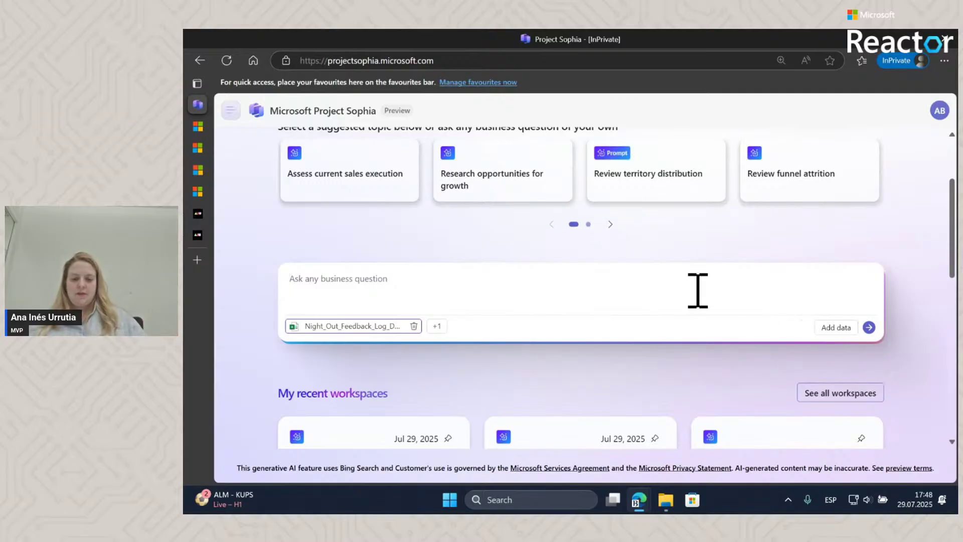
type("G")
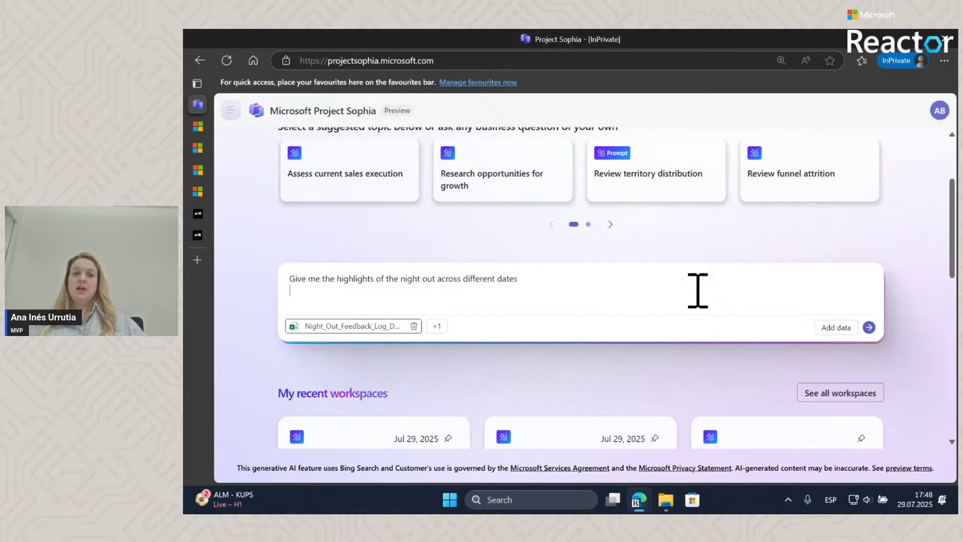
left_click(869, 327)
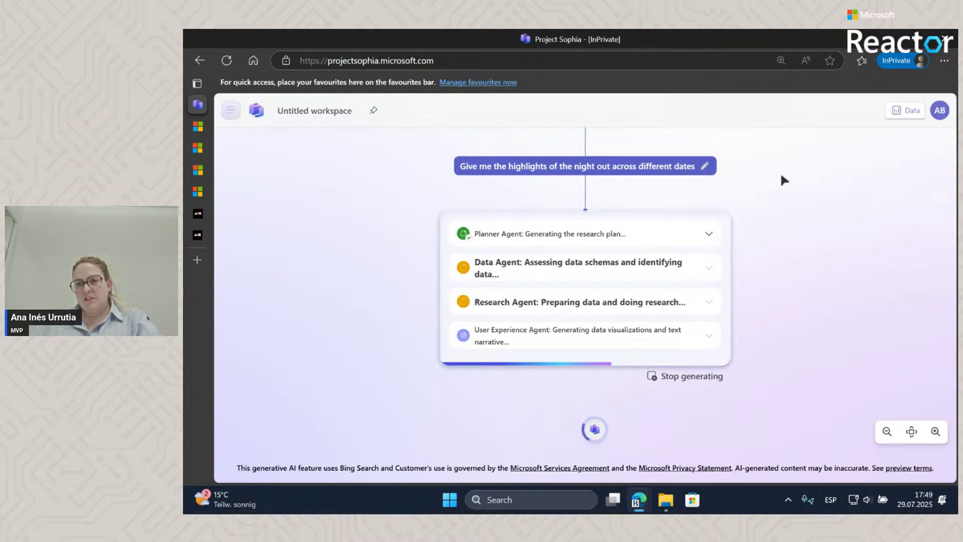
Examine the generated night out findings and charts, and enlarge the "Fun Ratings and Outcomes by Night Out Date" chart
left_click(886, 432)
left_click(885, 431)
left_click_drag(825, 355, 787, 281)
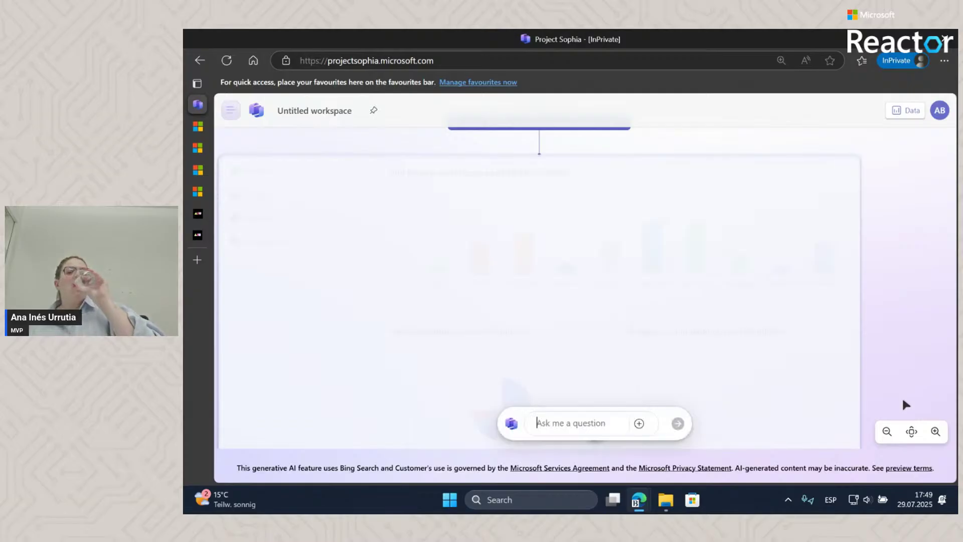
left_click_drag(898, 302, 899, 308)
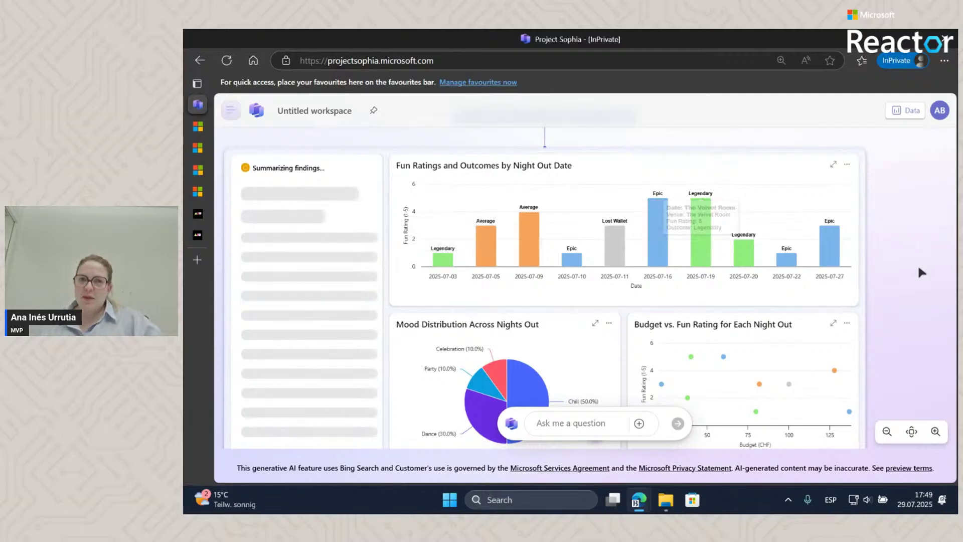
left_click_drag(918, 303, 913, 290)
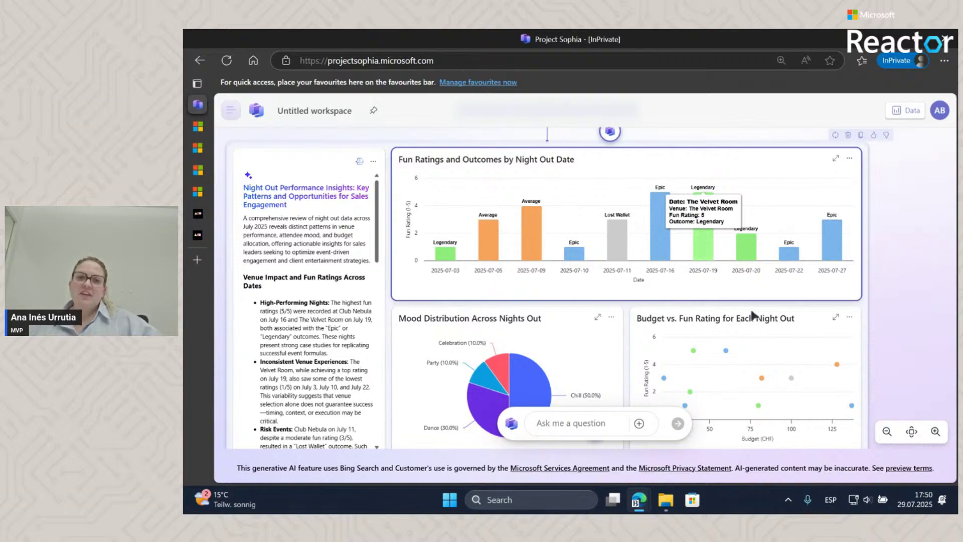
left_click(830, 161)
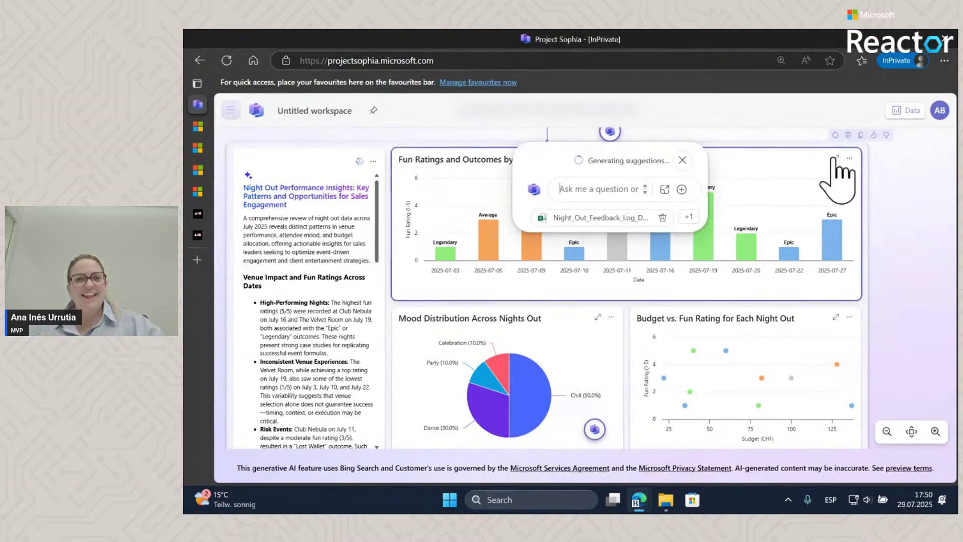
left_click(835, 158)
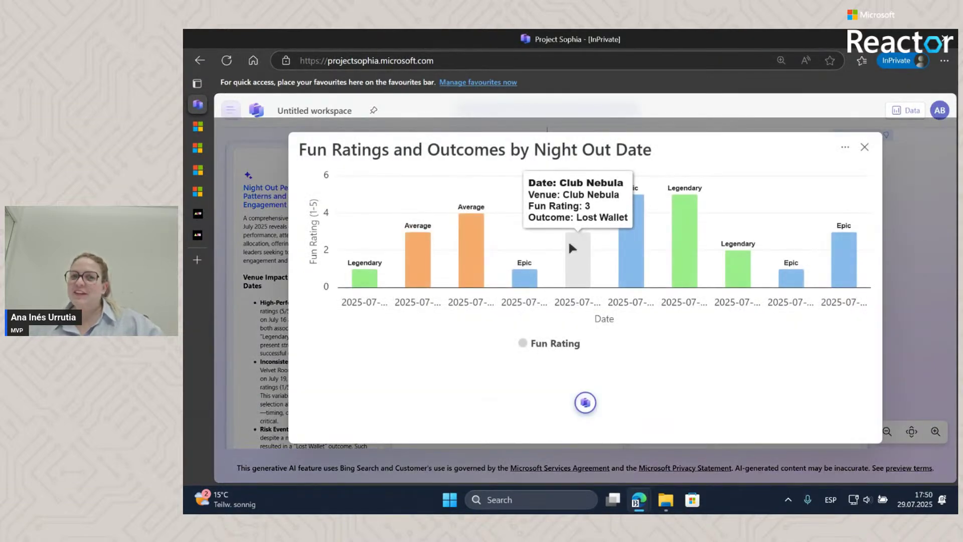